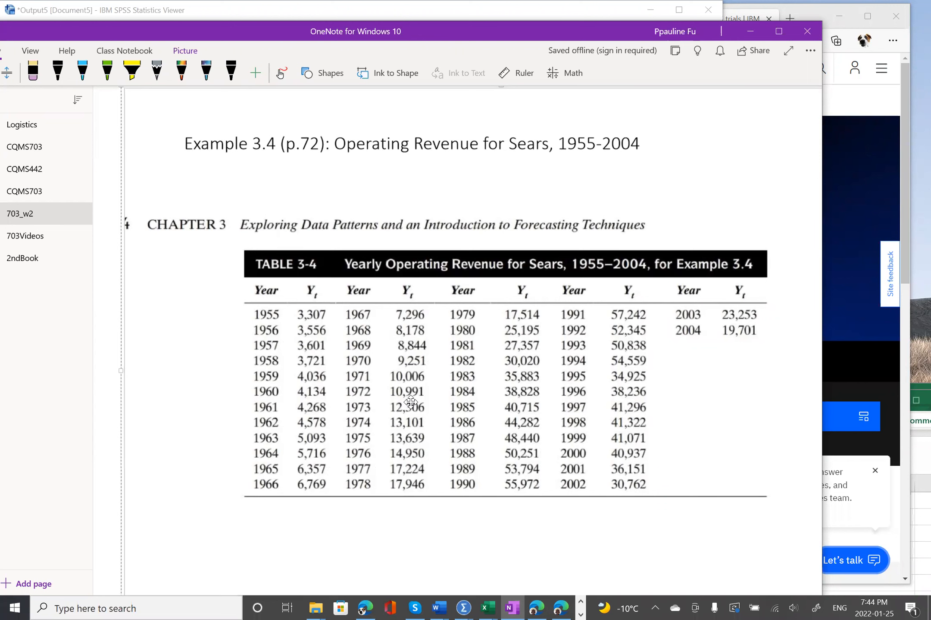
# Underline the years 1955-2004 in the Example 3.4 heading with the black pen, and view the Sears Operating Revenue chart below.
pyautogui.hscroll(2, 410, 402)
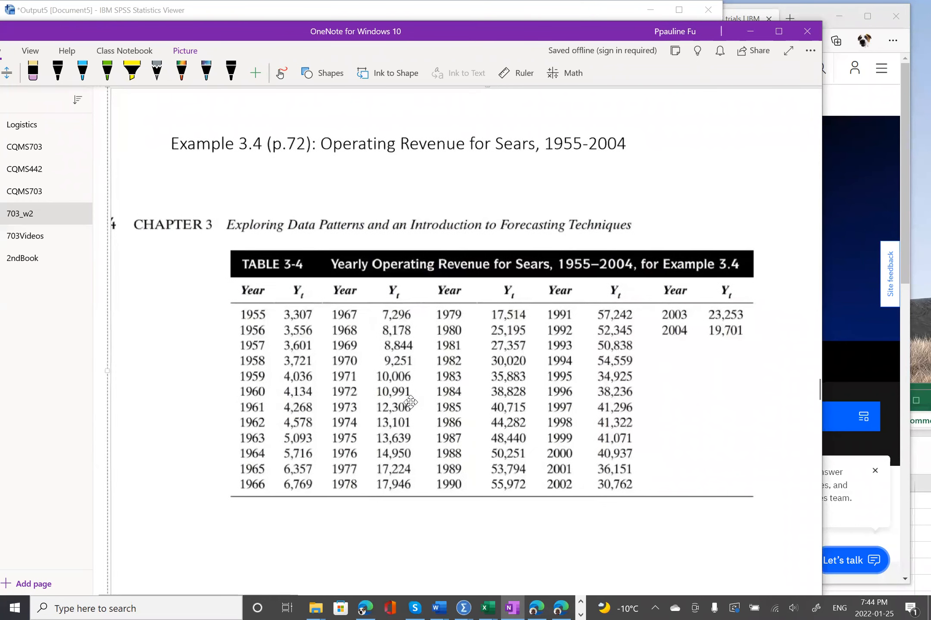
pyautogui.click(57, 71)
pyautogui.moveTo(541, 164); pyautogui.dragTo(634, 161)
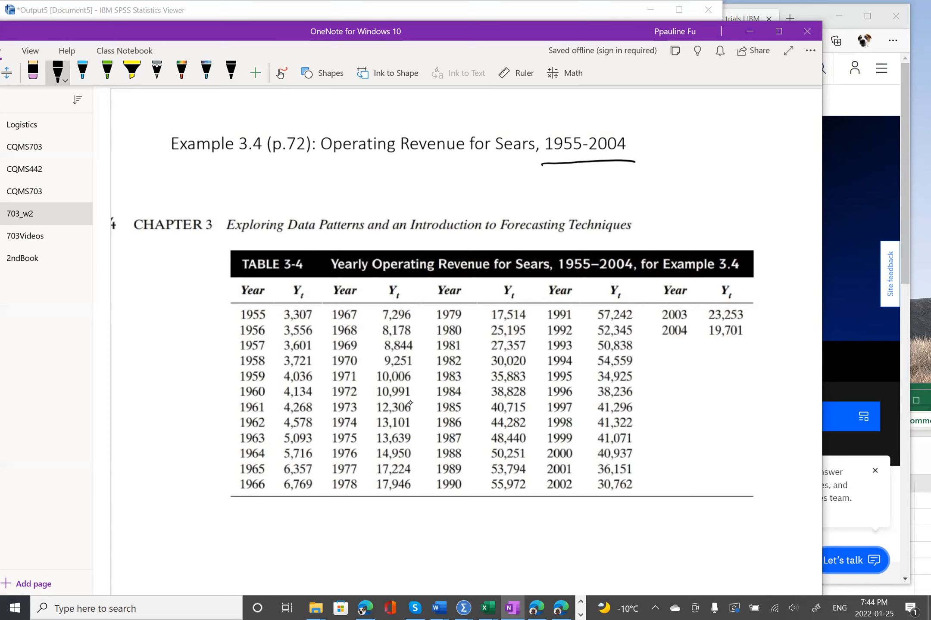
pyautogui.press('Escape')
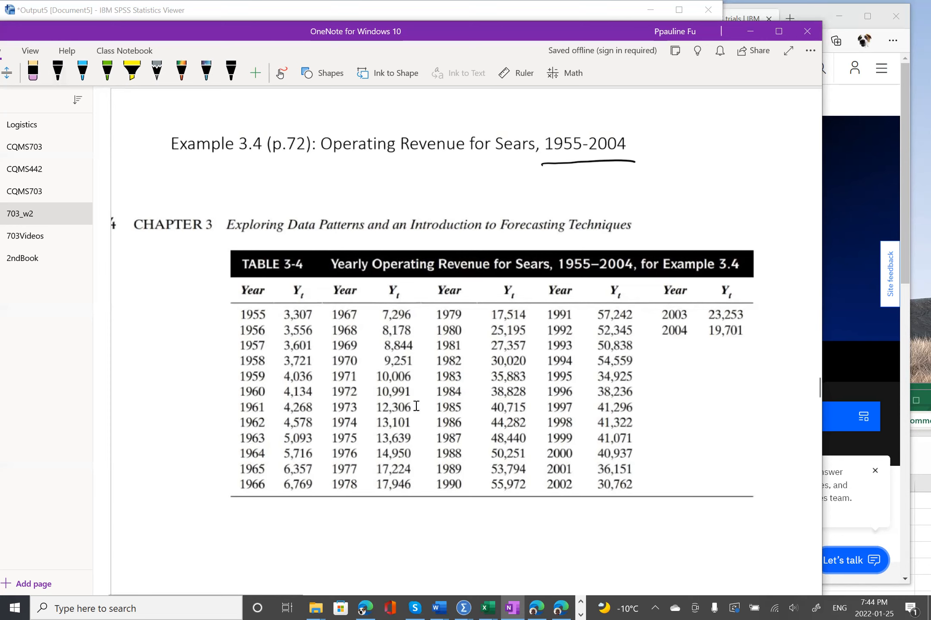
pyautogui.scroll(-5, 416, 407)
pyautogui.scroll(-5, 416, 407)
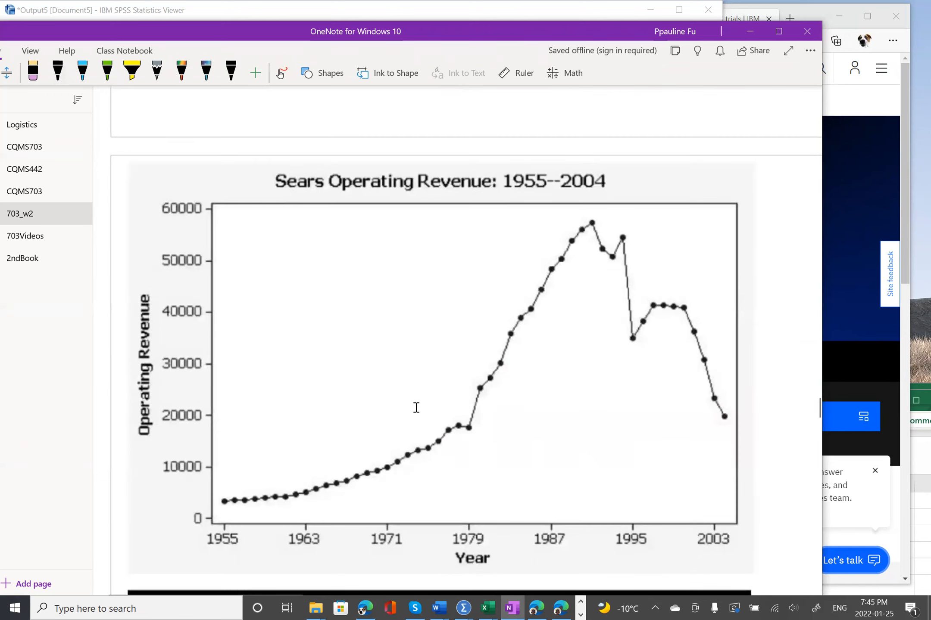
# Switch to the Table3-4_Sears workbook in Excel and widen column B so the full QuartSales header fits.
pyautogui.click(486, 601)
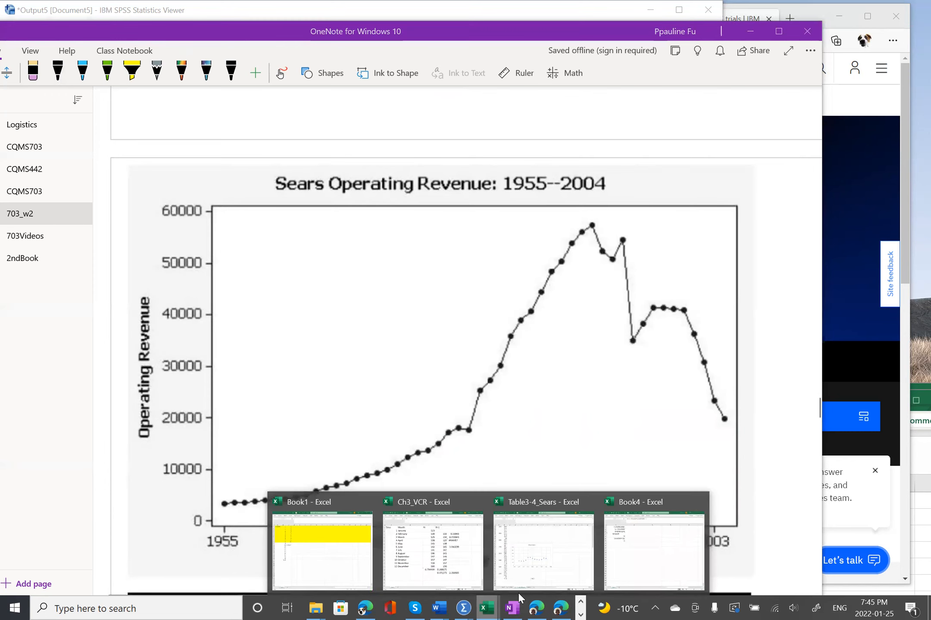
pyautogui.click(552, 568)
pyautogui.moveTo(565, 396); pyautogui.dragTo(471, 246)
pyautogui.scroll(6, 388, 158)
pyautogui.scroll(7, 405, 431)
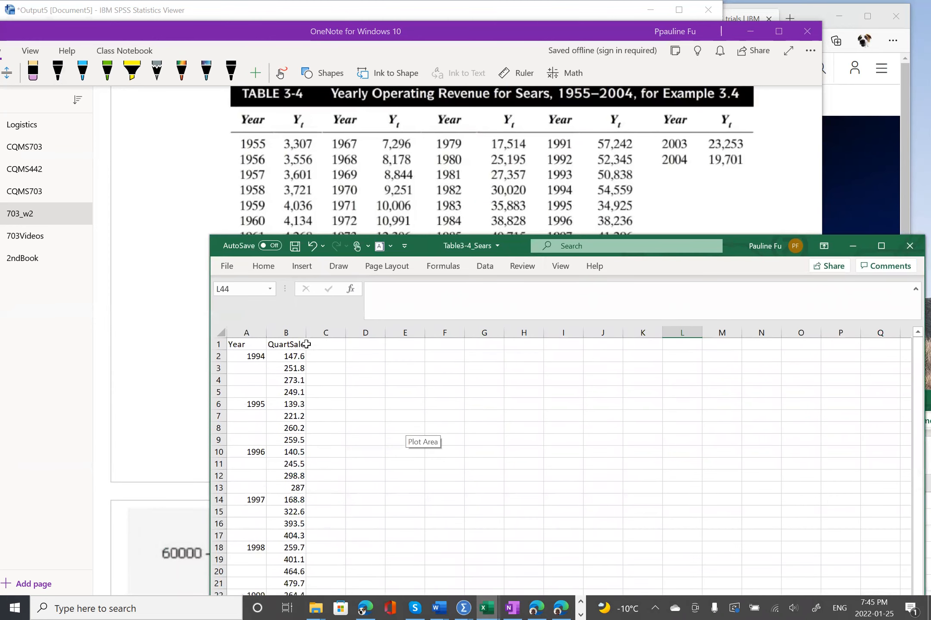
pyautogui.moveTo(305, 332); pyautogui.dragTo(335, 332)
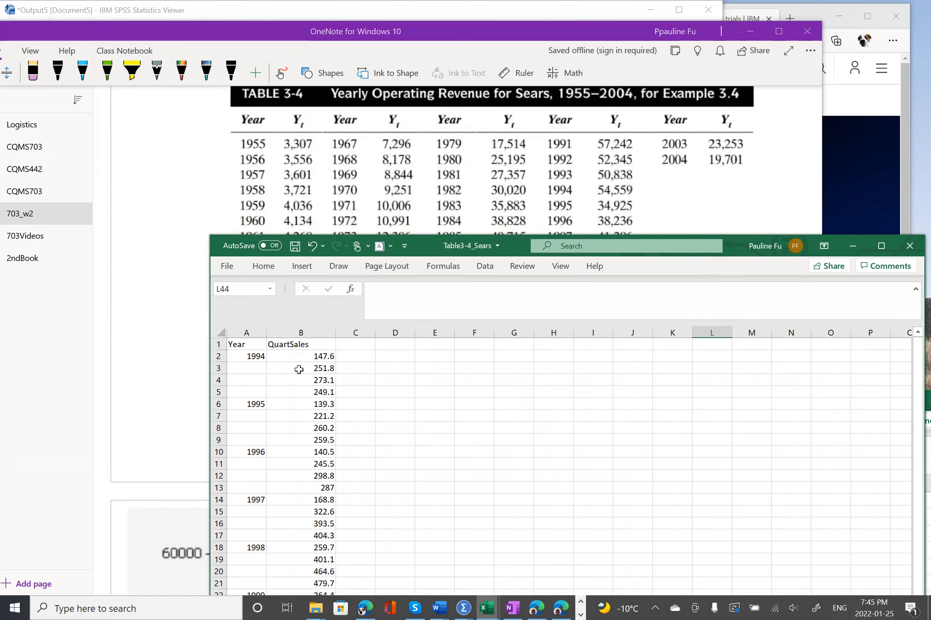
pyautogui.click(359, 376)
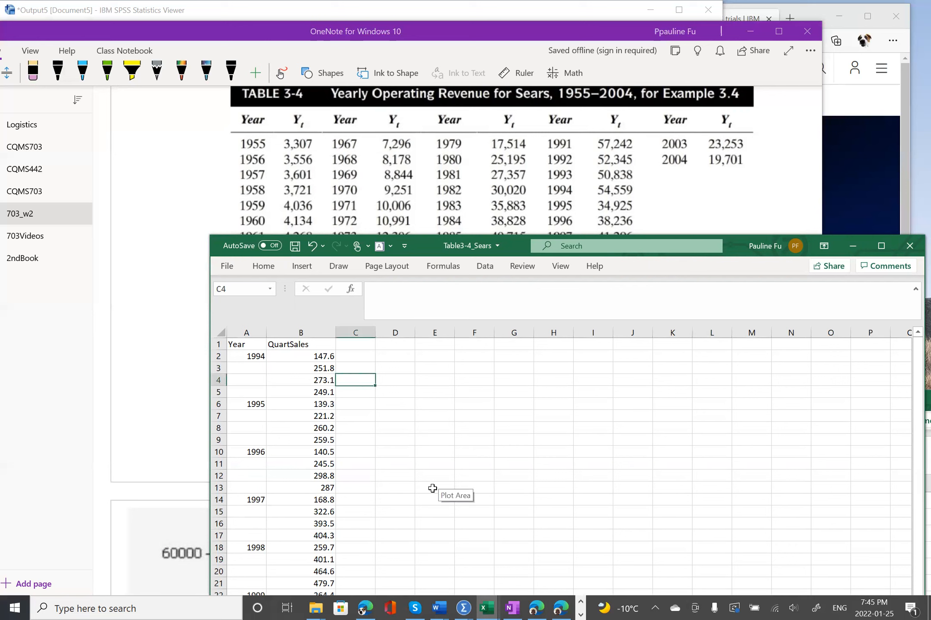
pyautogui.moveTo(489, 605)
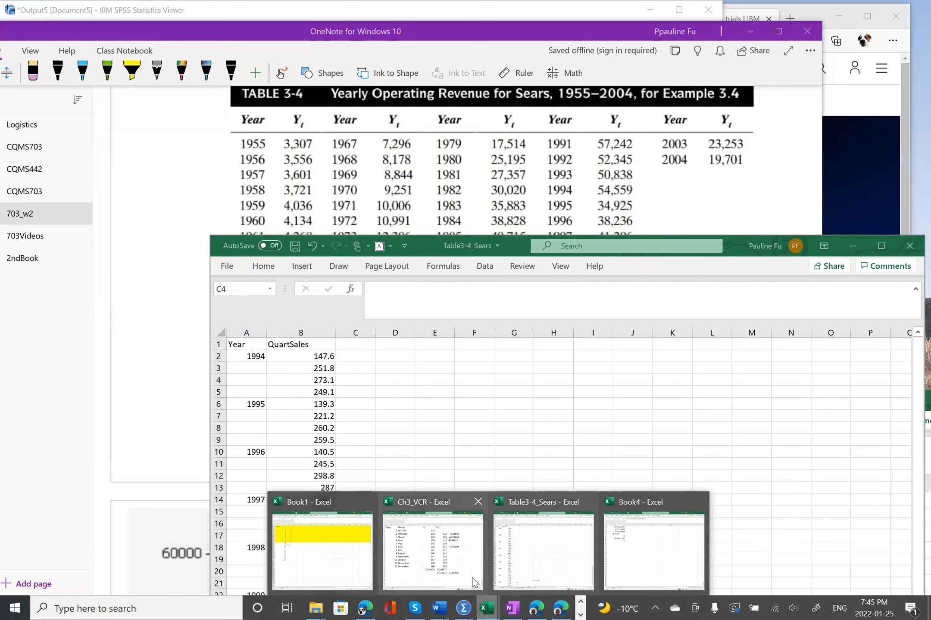
pyautogui.click(452, 568)
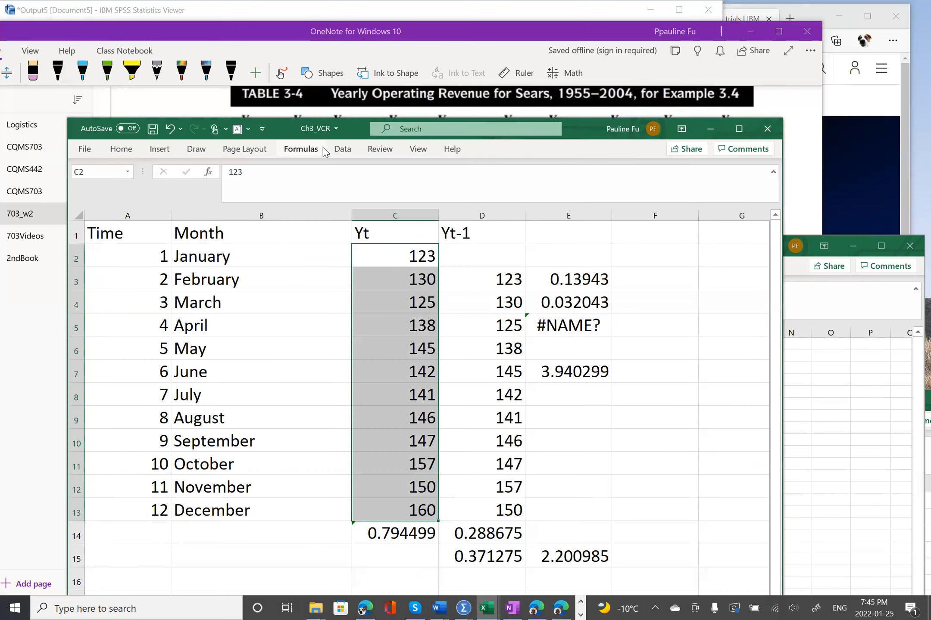
pyautogui.moveTo(351, 131)
pyautogui.mouseDown()
pyautogui.moveTo(352, 65)
pyautogui.moveTo(321, 201)
pyautogui.mouseUp()
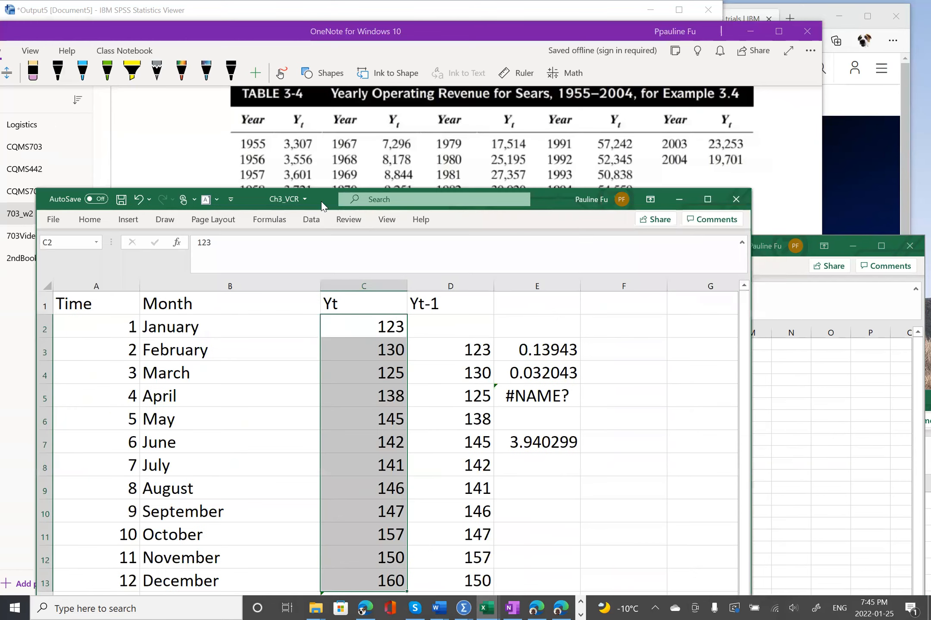
# Return to the Table3-4_Sears workbook and open its Ch3_4_Sears sheet.
pyautogui.click(493, 606)
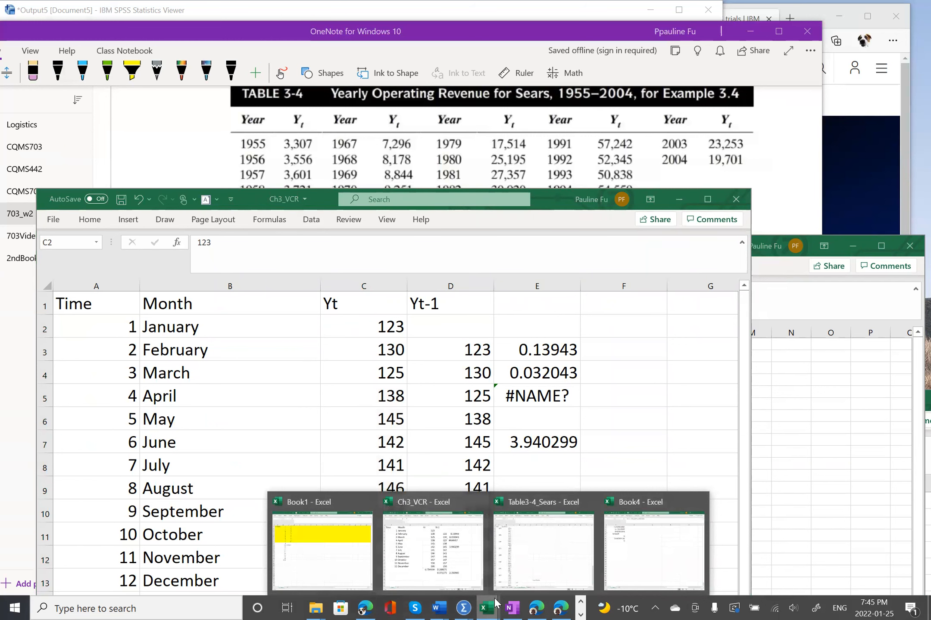
pyautogui.click(533, 579)
pyautogui.moveTo(518, 248); pyautogui.dragTo(510, 233)
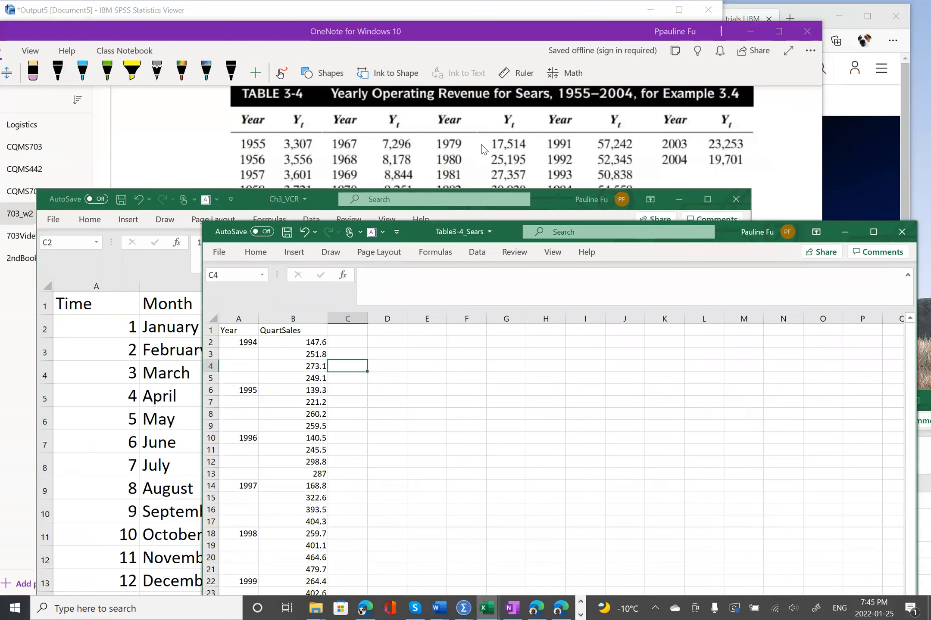
pyautogui.moveTo(481, 147); pyautogui.dragTo(433, 23)
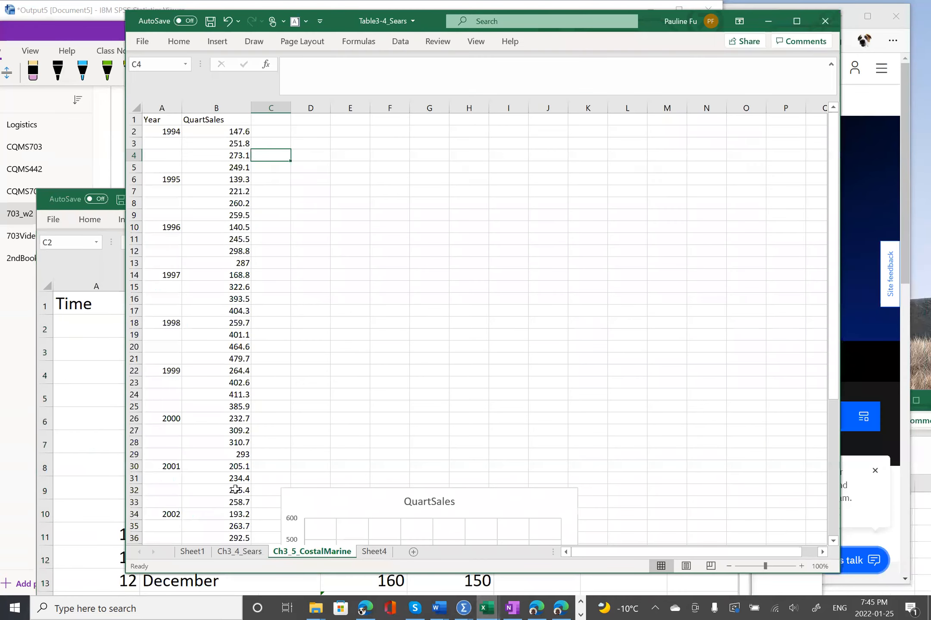
pyautogui.click(243, 552)
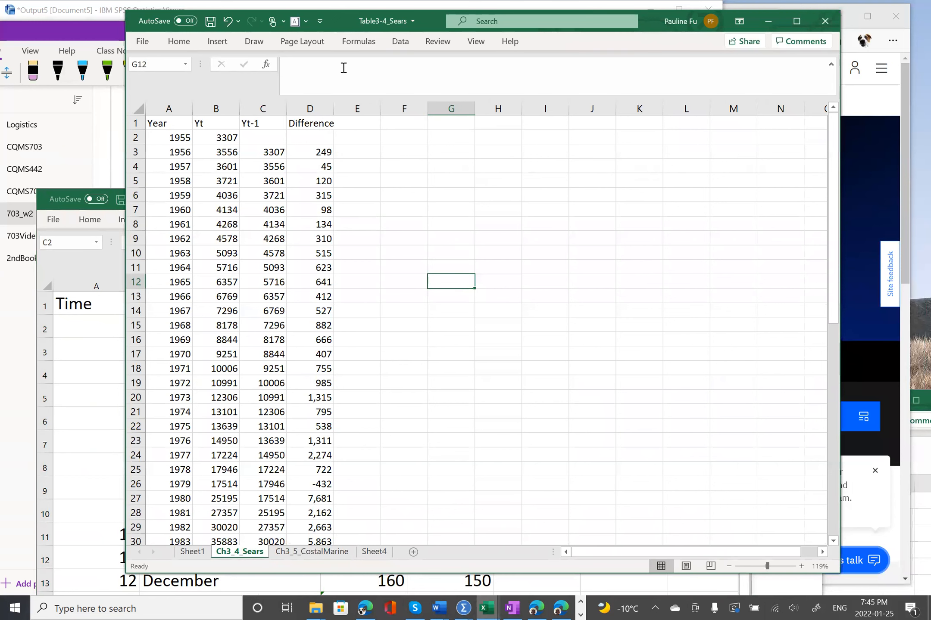
# Move the Ch3_VCR workbook out of the way and place the Table3-4_Sears workbook beneath Table 3-4 in the notes.
pyautogui.moveTo(340, 23); pyautogui.dragTo(361, 246)
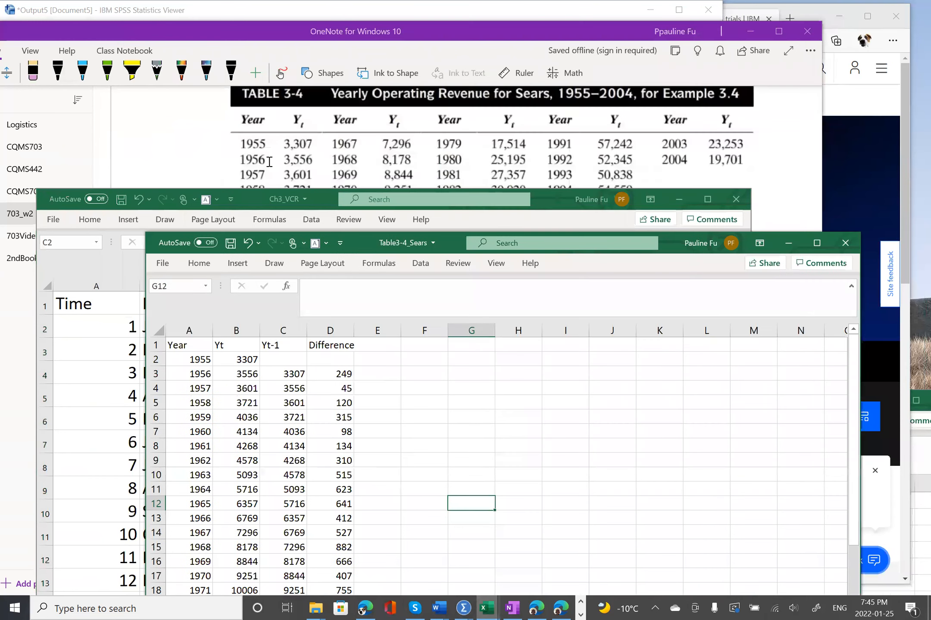
pyautogui.click(325, 195)
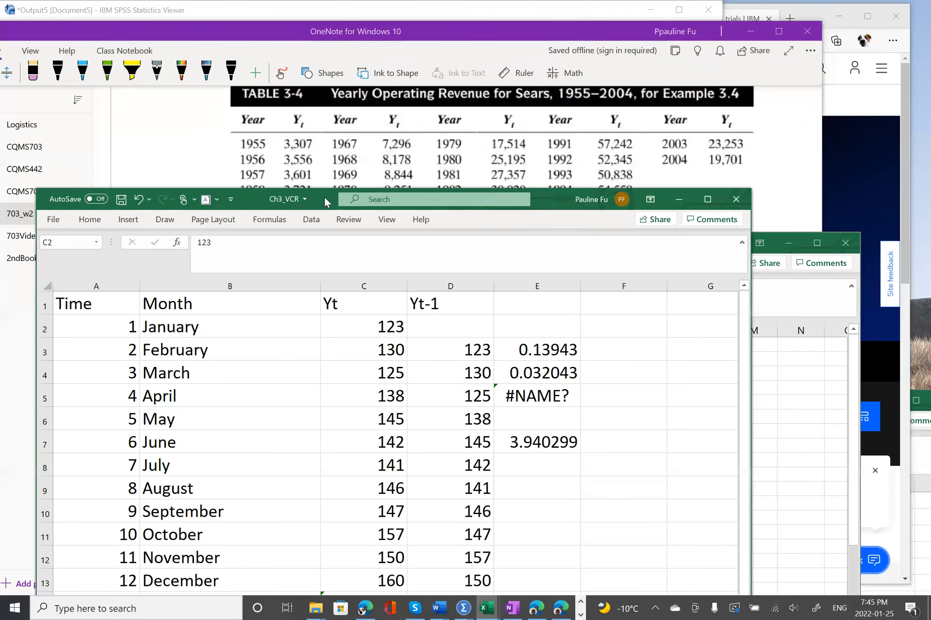
pyautogui.moveTo(324, 196); pyautogui.dragTo(275, 523)
pyautogui.click(361, 269)
pyautogui.moveTo(354, 241); pyautogui.dragTo(370, 288)
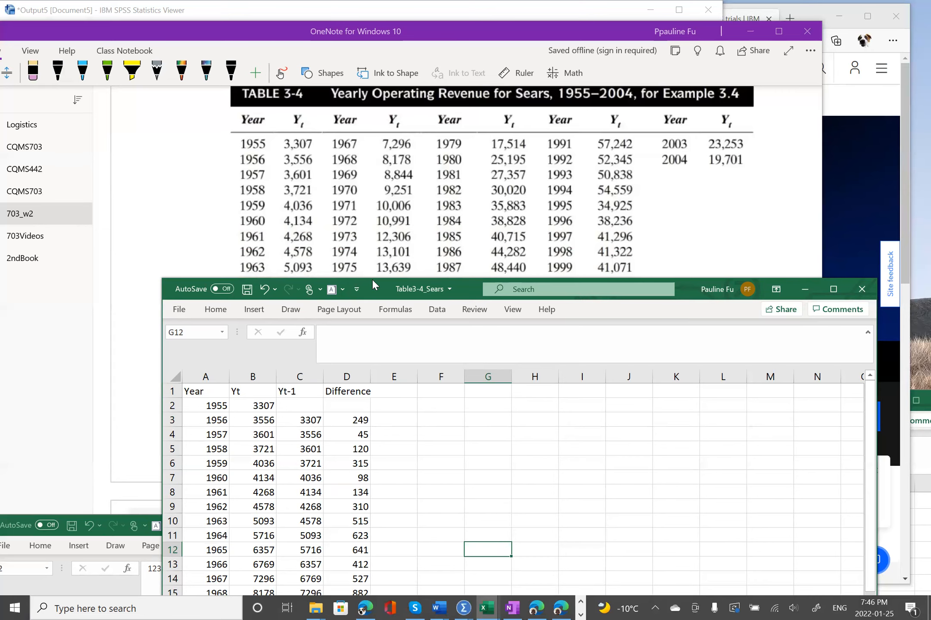
# Compare the 1955 and 1956 Yt values in column B with the entries in Table 3-4 of the notes.
pyautogui.moveTo(371, 278); pyautogui.dragTo(295, 76)
pyautogui.click(180, 206)
pyautogui.moveTo(180, 206)
pyautogui.mouseDown()
pyautogui.moveTo(183, 233)
pyautogui.moveTo(185, 218)
pyautogui.mouseUp()
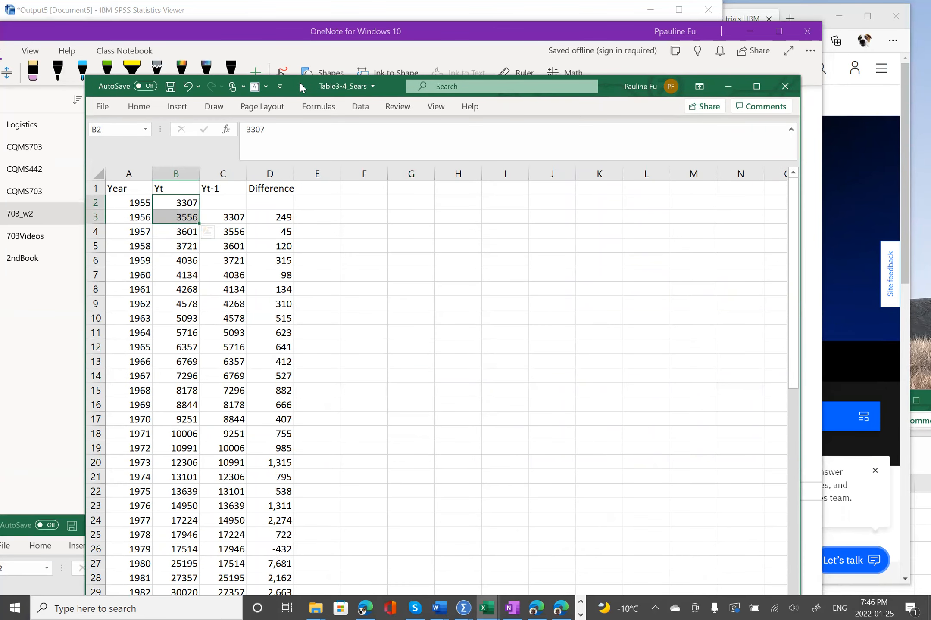
pyautogui.moveTo(300, 82); pyautogui.dragTo(299, 144)
pyautogui.moveTo(303, 208); pyautogui.dragTo(310, 208)
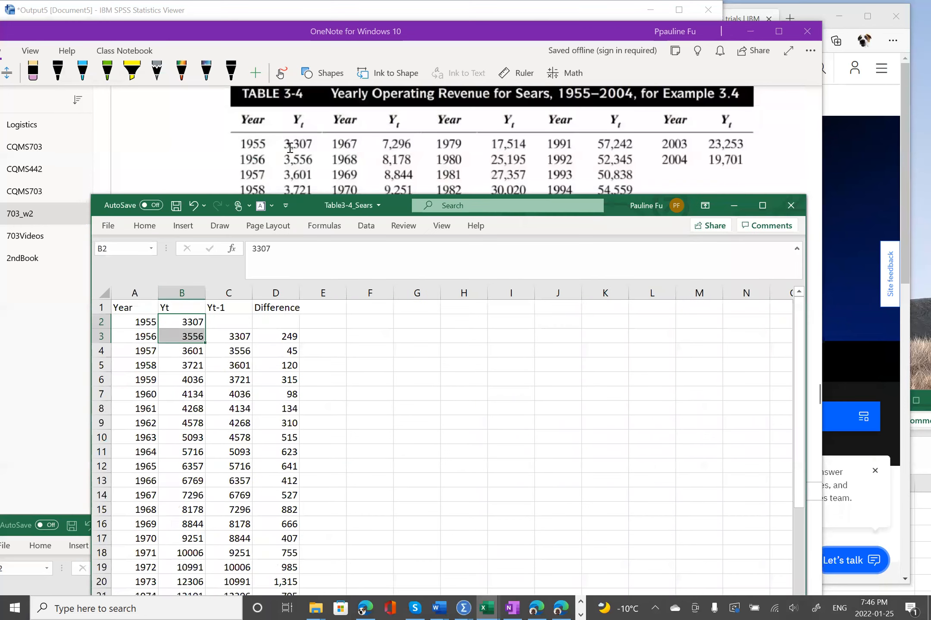
pyautogui.click(198, 323)
# Insert the recommended Line chart for the Year and Yt data in A1:B51 and place it above the existing scatter chart.
pyautogui.moveTo(396, 212); pyautogui.dragTo(367, 54)
pyautogui.scroll(-3, 394, 307)
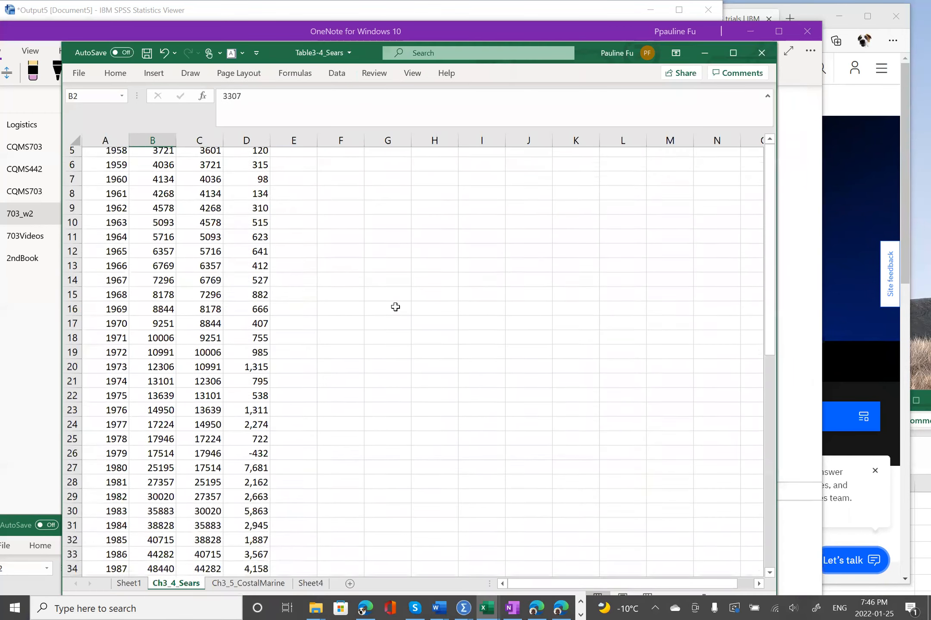
pyautogui.scroll(3, 395, 307)
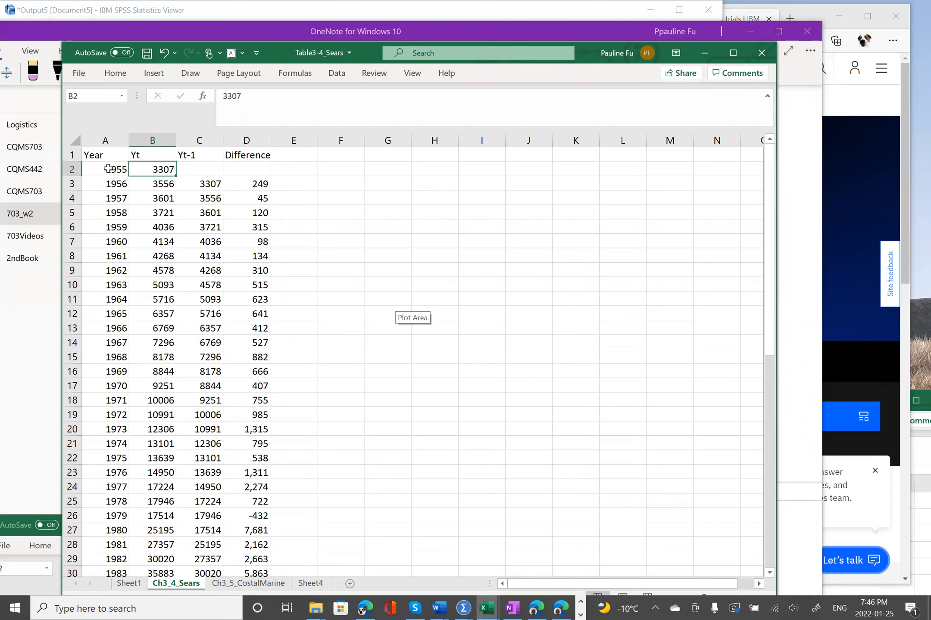
pyautogui.moveTo(101, 157); pyautogui.dragTo(149, 529)
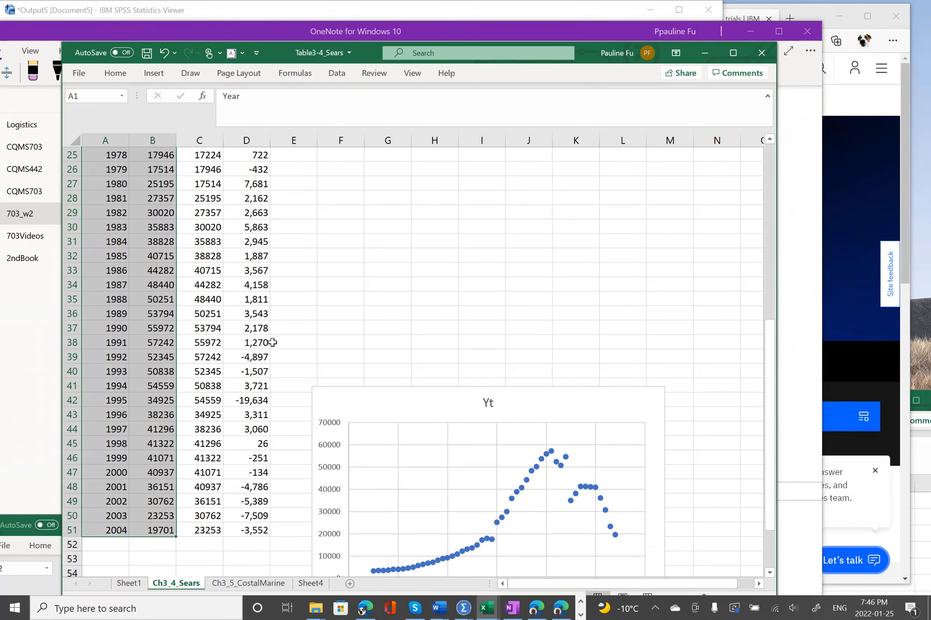
pyautogui.click(160, 77)
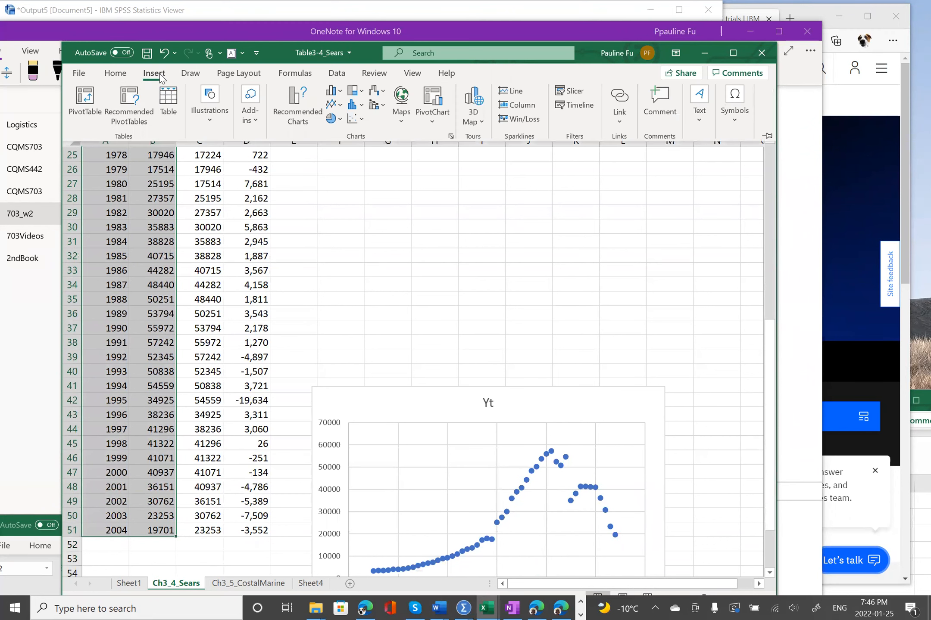
pyautogui.click(449, 136)
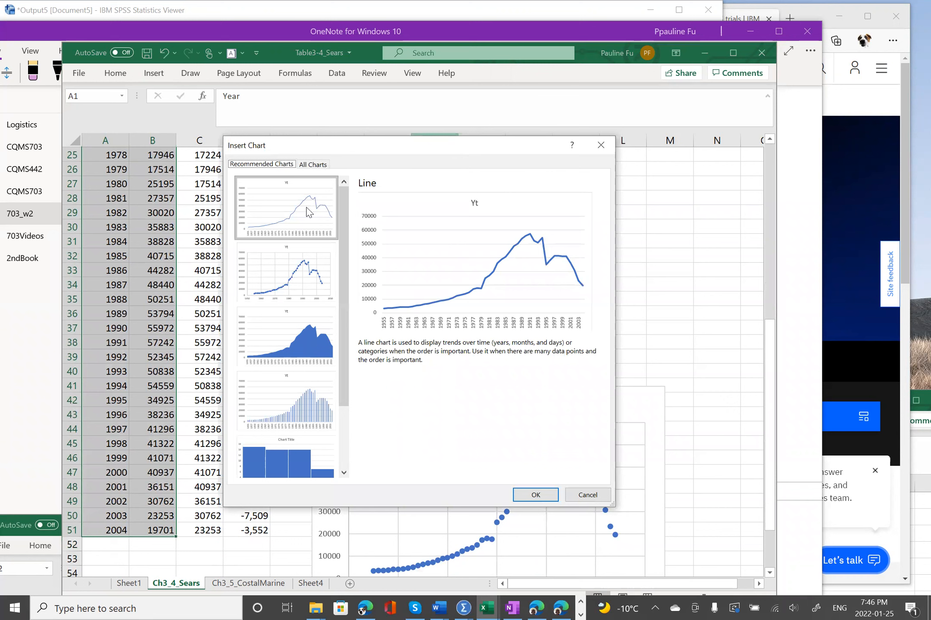
pyautogui.click(275, 213)
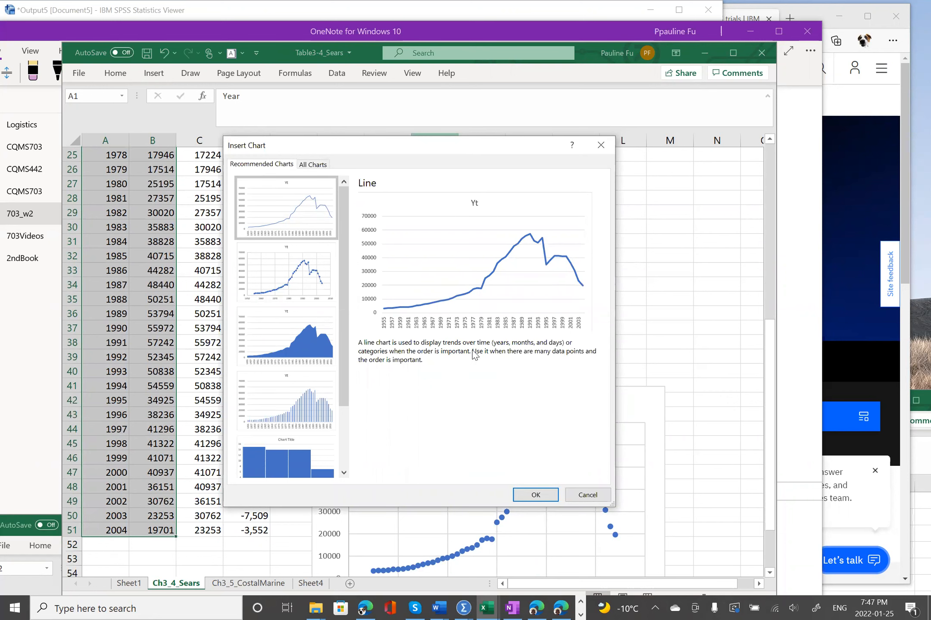
pyautogui.click(529, 493)
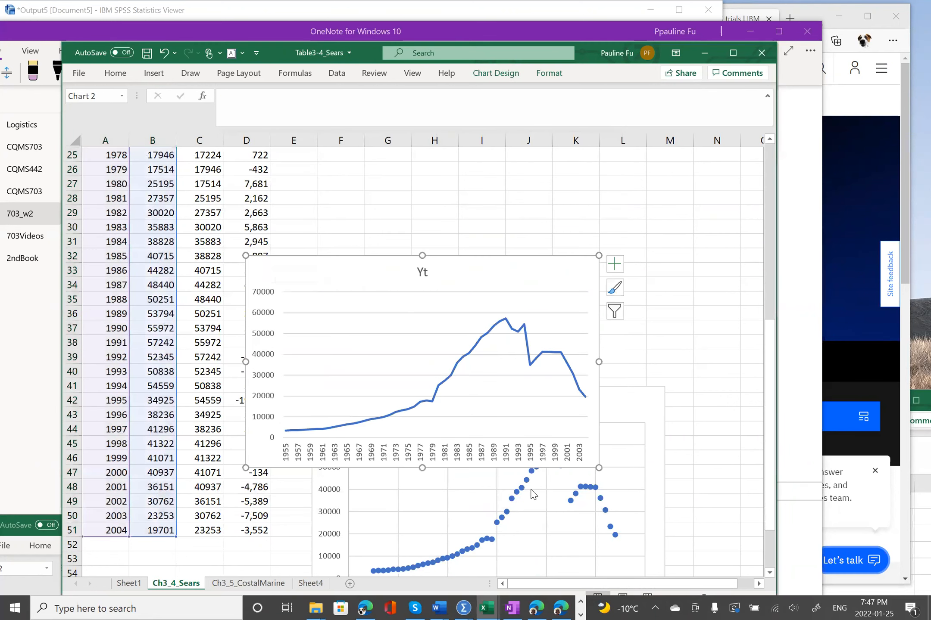
pyautogui.moveTo(331, 291)
pyautogui.mouseDown()
pyautogui.moveTo(415, 198)
pyautogui.moveTo(397, 180)
pyautogui.mouseUp()
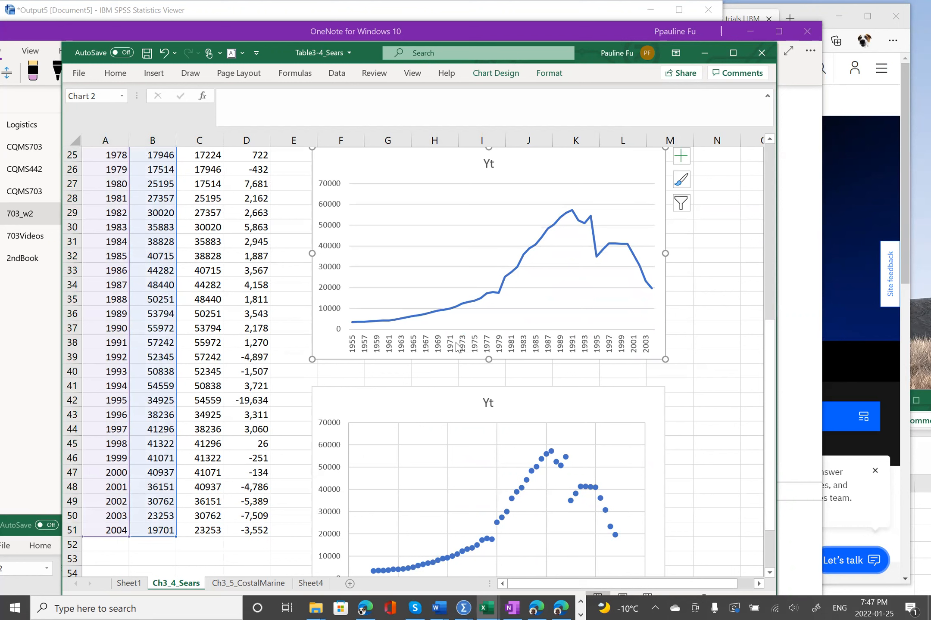
pyautogui.scroll(1, 533, 317)
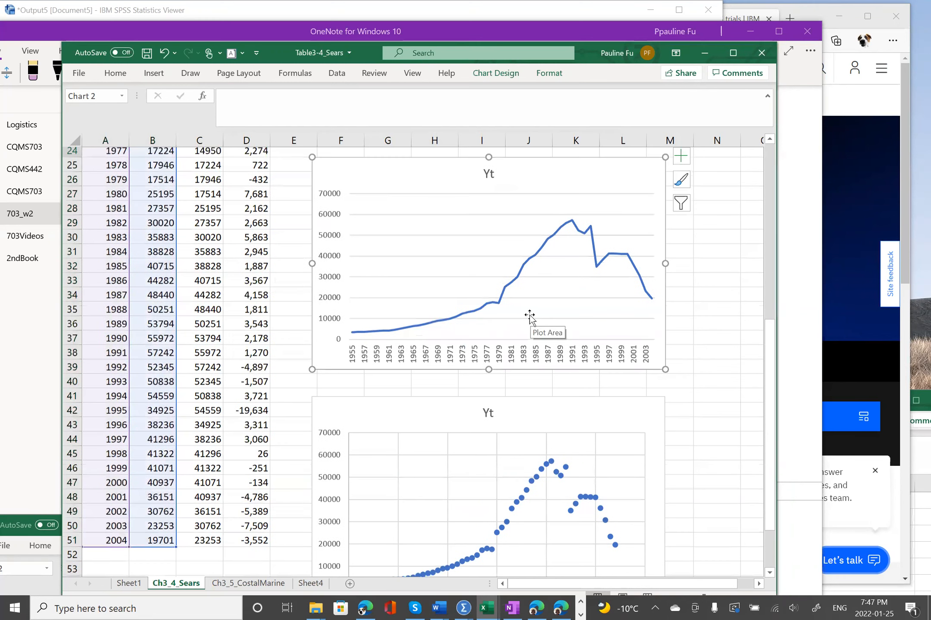
# Draw an ink arrow labelled "year" under the line chart's horizontal axis and circle the 1955 axis label.
pyautogui.click(530, 314)
pyautogui.moveTo(370, 385); pyautogui.dragTo(641, 394)
pyautogui.moveTo(631, 386)
pyautogui.mouseDown()
pyautogui.moveTo(637, 411)
pyautogui.moveTo(664, 396)
pyautogui.moveTo(652, 422)
pyautogui.mouseUp()
pyautogui.moveTo(665, 401); pyautogui.dragTo(692, 408)
pyautogui.moveTo(695, 390)
pyautogui.mouseDown()
pyautogui.moveTo(698, 409)
pyautogui.moveTo(708, 390)
pyautogui.mouseUp()
pyautogui.moveTo(348, 344)
pyautogui.mouseDown()
pyautogui.moveTo(342, 380)
pyautogui.moveTo(361, 357)
pyautogui.moveTo(353, 382)
pyautogui.mouseUp()
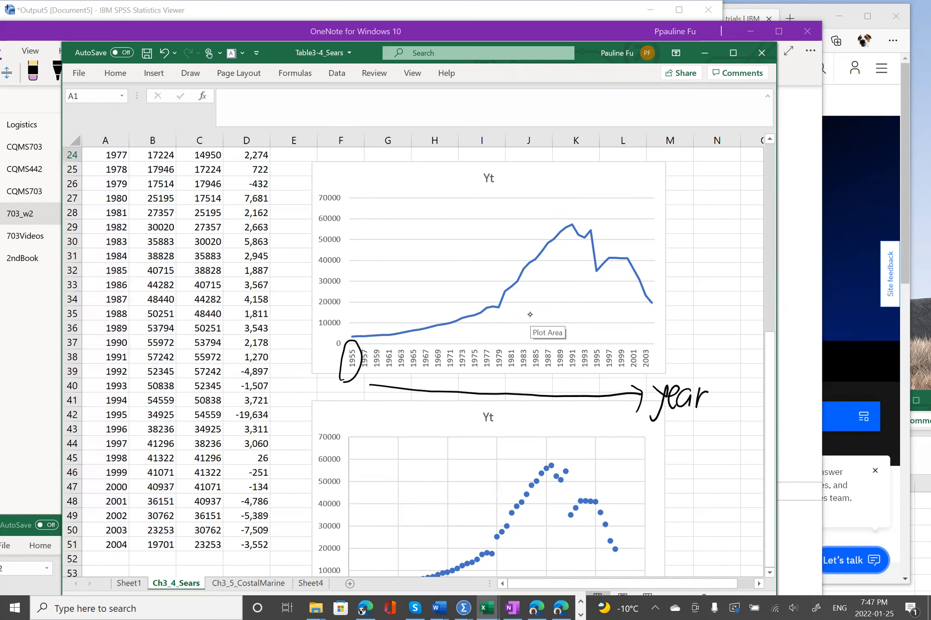
# Draw a rising ink trend line along the line chart's curve from about 1961 to 1991.
pyautogui.click(530, 314)
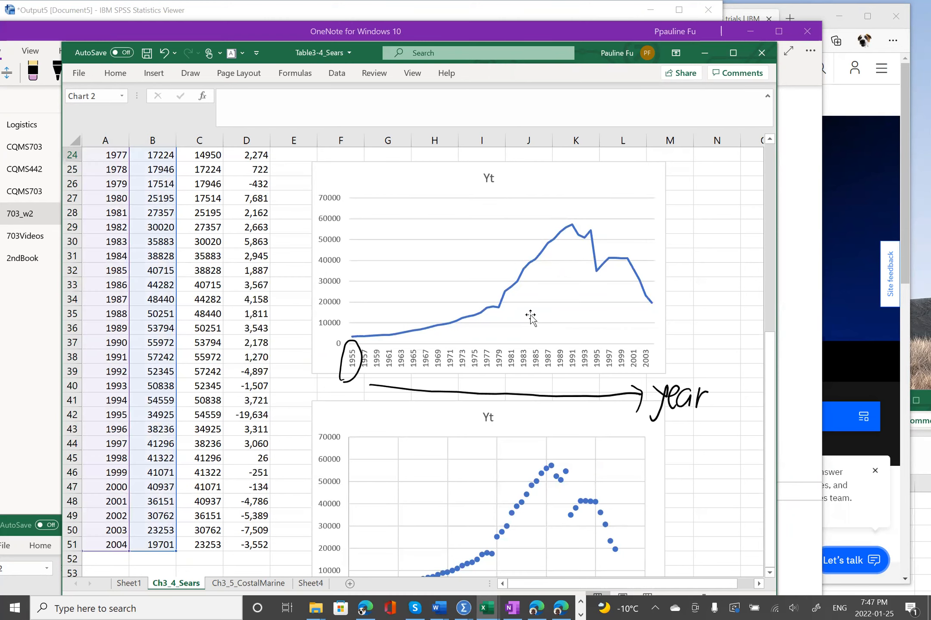
pyautogui.scroll(4, 530, 315)
pyautogui.scroll(2, 530, 317)
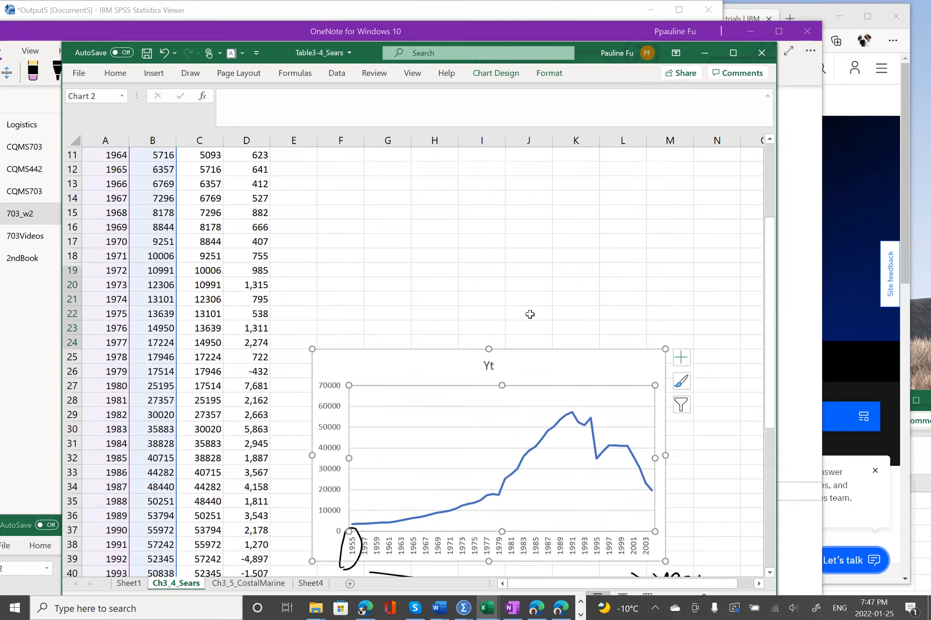
pyautogui.scroll(-5, 530, 315)
pyautogui.scroll(-1, 530, 314)
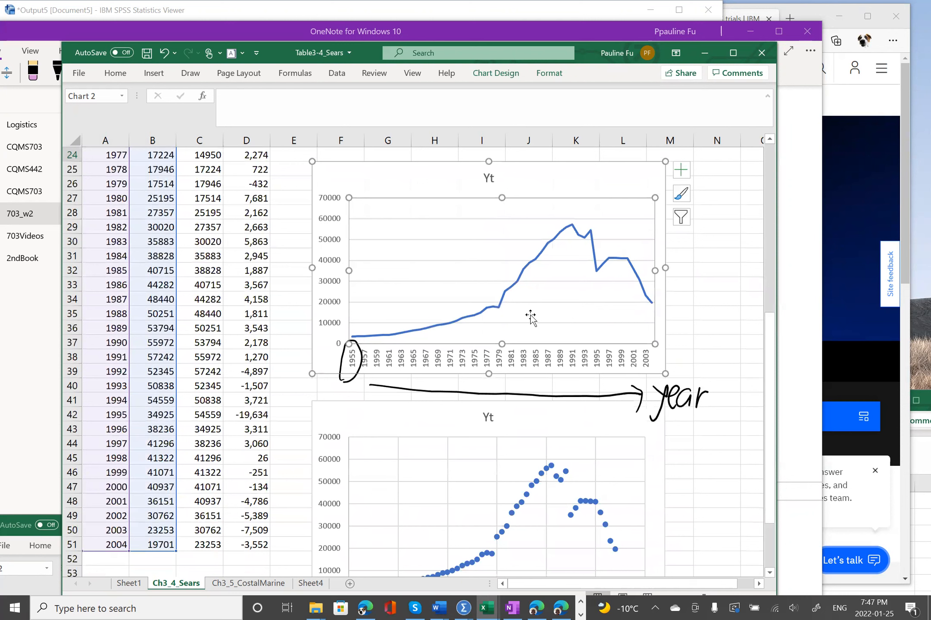
pyautogui.keyDown('ctrl'); pyautogui.click(529, 315); pyautogui.keyUp('ctrl')
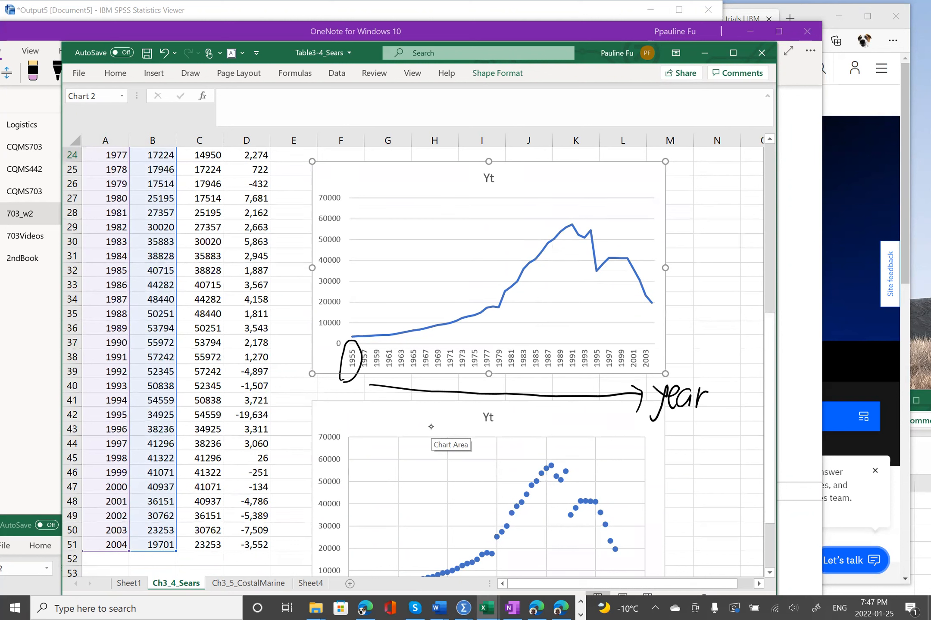
pyautogui.moveTo(392, 332)
pyautogui.mouseDown()
pyautogui.moveTo(501, 286)
pyautogui.moveTo(578, 221)
pyautogui.mouseUp()
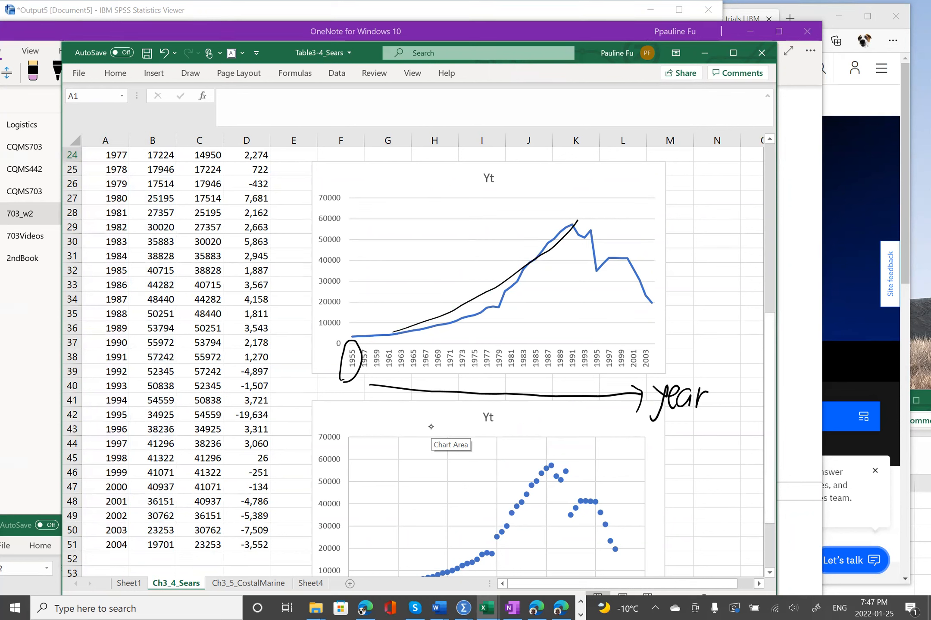
# Trace the line chart's drops and partial recovery after 1991 in ink and draw a straight rising trend arrow over the curve.
pyautogui.moveTo(585, 225); pyautogui.dragTo(594, 257)
pyautogui.moveTo(597, 275); pyautogui.dragTo(621, 260)
pyautogui.moveTo(622, 263); pyautogui.dragTo(648, 305)
pyautogui.moveTo(382, 327)
pyautogui.mouseDown()
pyautogui.moveTo(607, 199)
pyautogui.moveTo(570, 197)
pyautogui.mouseUp()
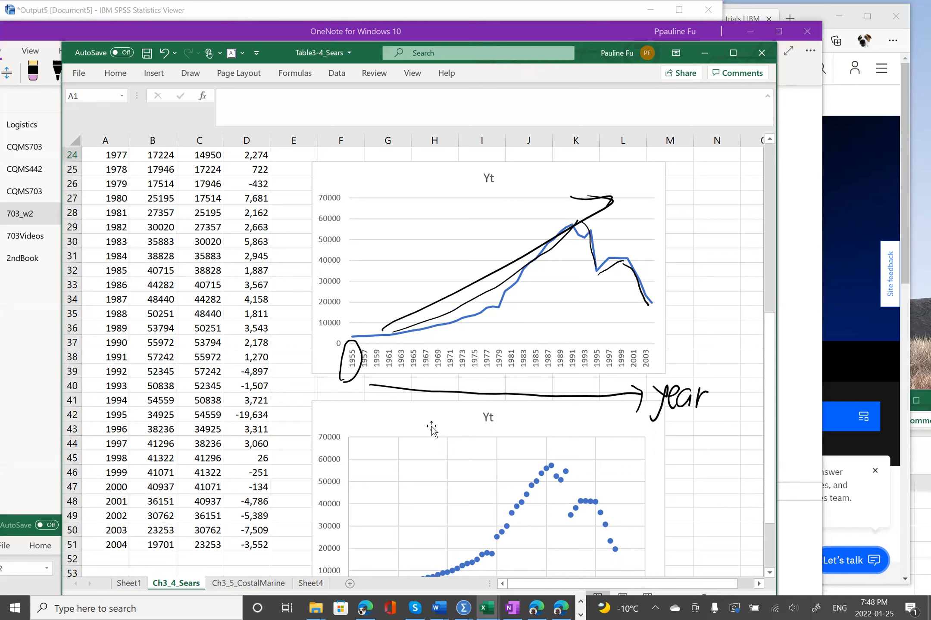
# Draw an upward ink arrow along the line chart's vertical axis and handwrite the label "Revenue" above it.
pyautogui.moveTo(347, 337)
pyautogui.mouseDown()
pyautogui.moveTo(346, 195)
pyautogui.moveTo(357, 212)
pyautogui.mouseUp()
pyautogui.moveTo(289, 163)
pyautogui.mouseDown()
pyautogui.moveTo(288, 180)
pyautogui.moveTo(369, 164)
pyautogui.moveTo(366, 186)
pyautogui.mouseUp()
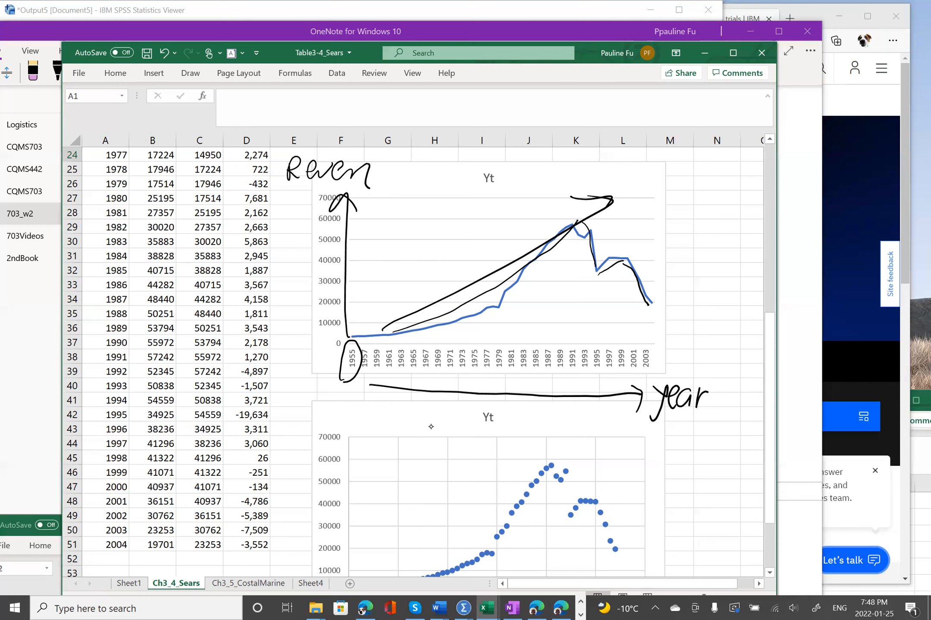
pyautogui.moveTo(383, 169)
pyautogui.mouseDown()
pyautogui.moveTo(398, 187)
pyautogui.moveTo(423, 183)
pyautogui.mouseUp()
pyautogui.moveTo(334, 207); pyautogui.dragTo(350, 204)
# Copy the year and Yt values in A2:B51 without their headers.
pyautogui.scroll(8, 220, 303)
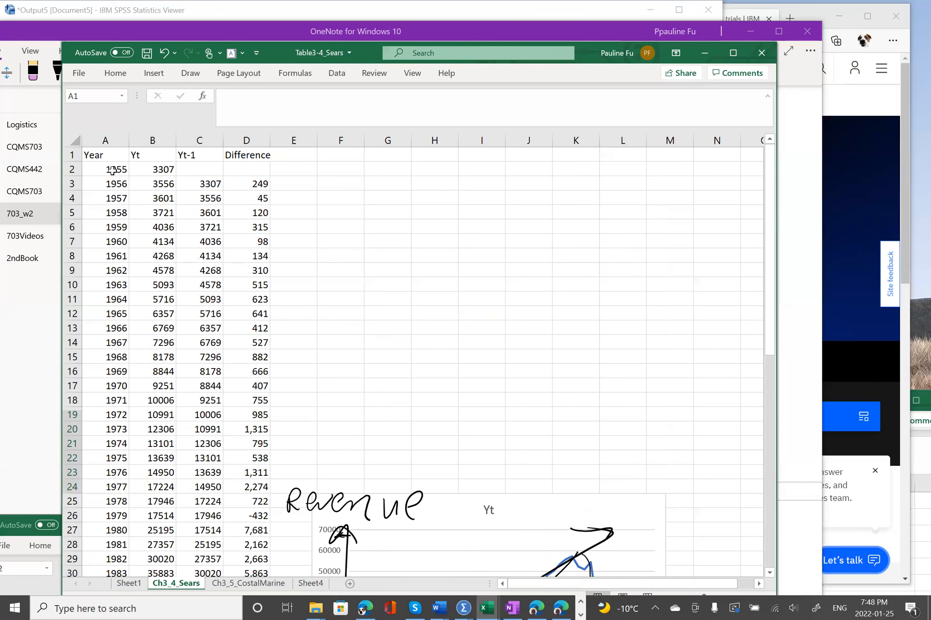
pyautogui.click(98, 156)
pyautogui.moveTo(95, 169); pyautogui.dragTo(147, 542)
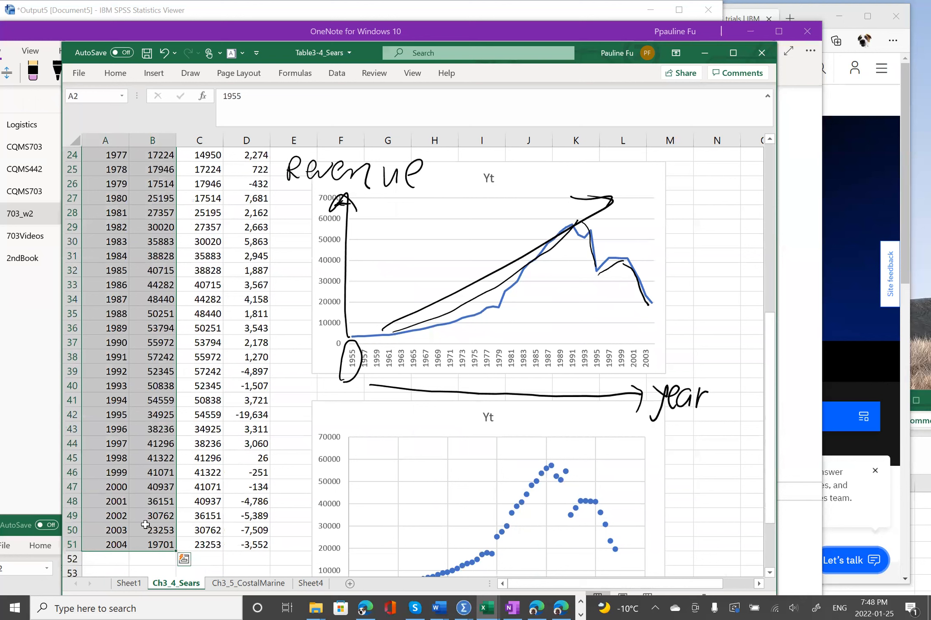
pyautogui.rightClick(142, 502)
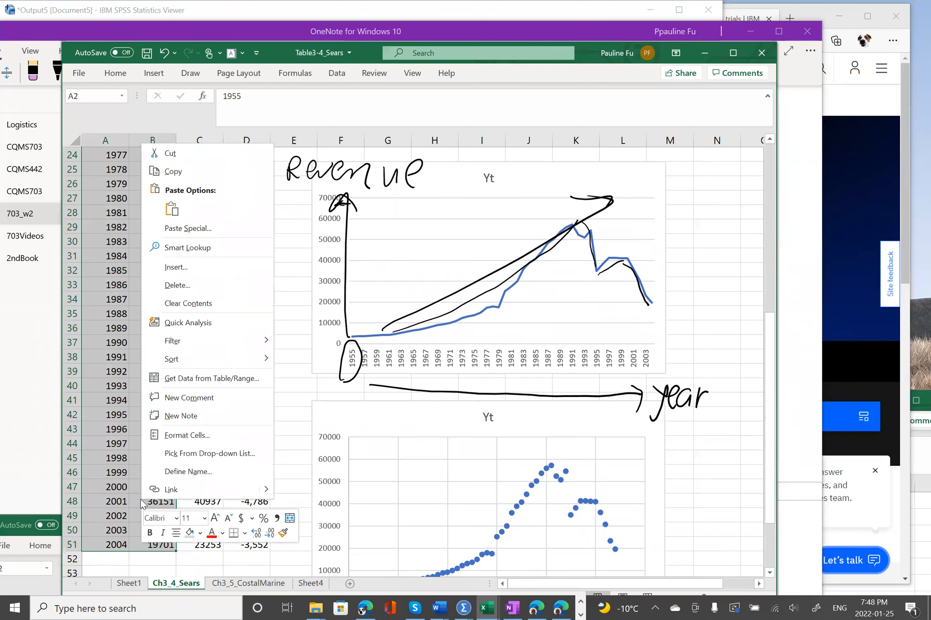
pyautogui.click(172, 172)
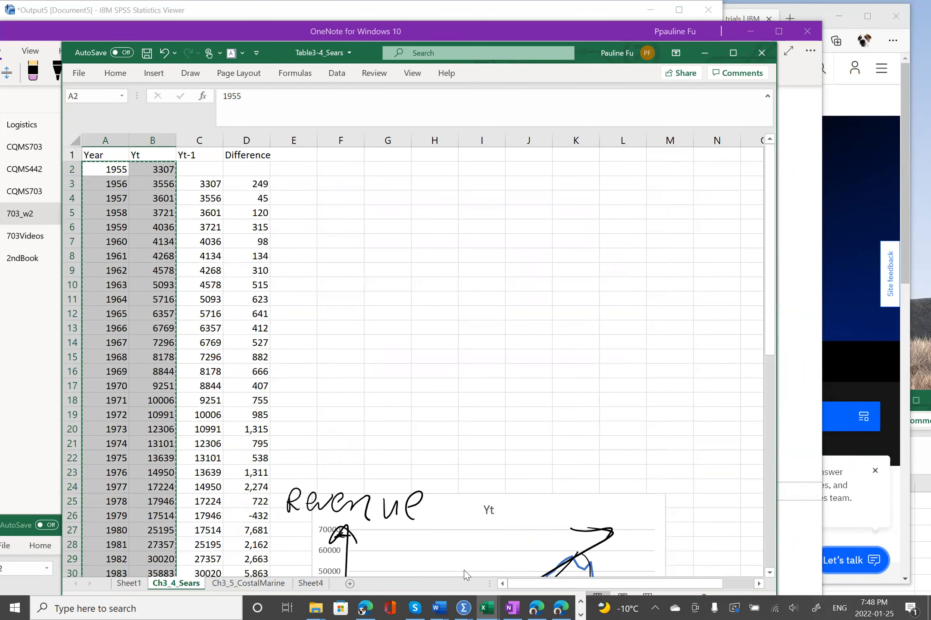
# Switch to SPSS Statistics and create a new empty dataset from the open Ch3_VCR.sav window.
pyautogui.click(462, 607)
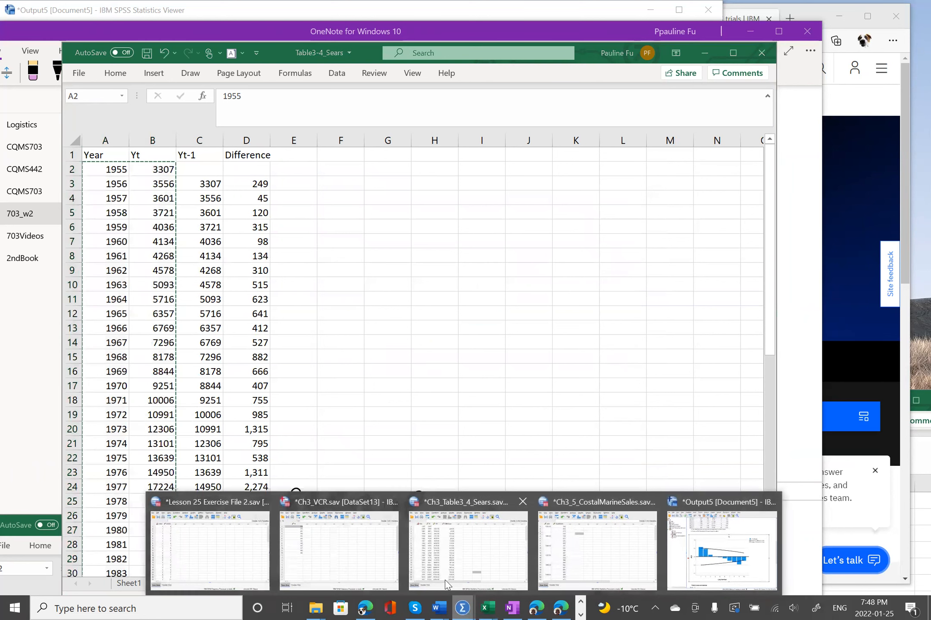
pyautogui.click(366, 566)
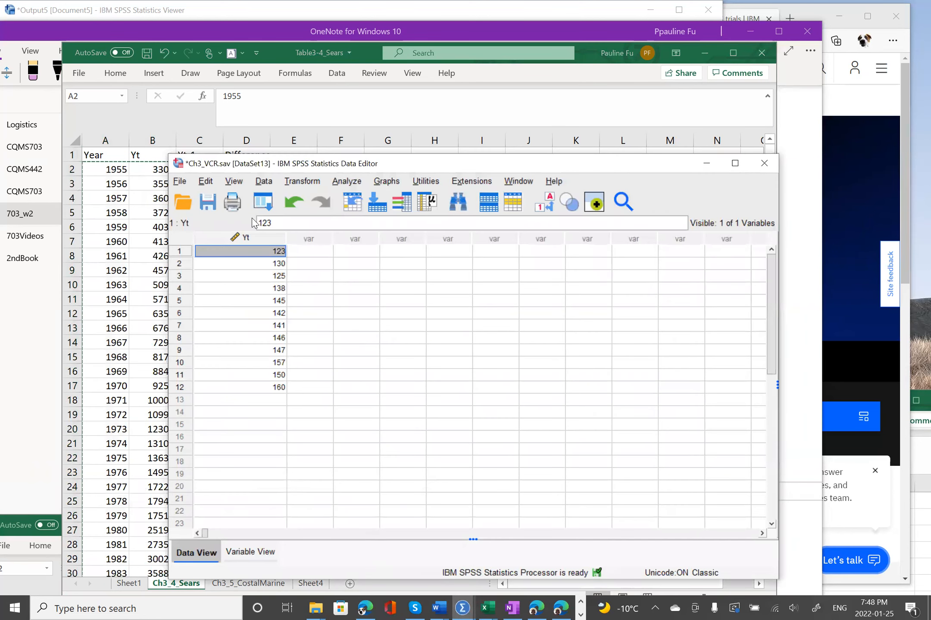
pyautogui.click(179, 181)
pyautogui.moveTo(233, 162)
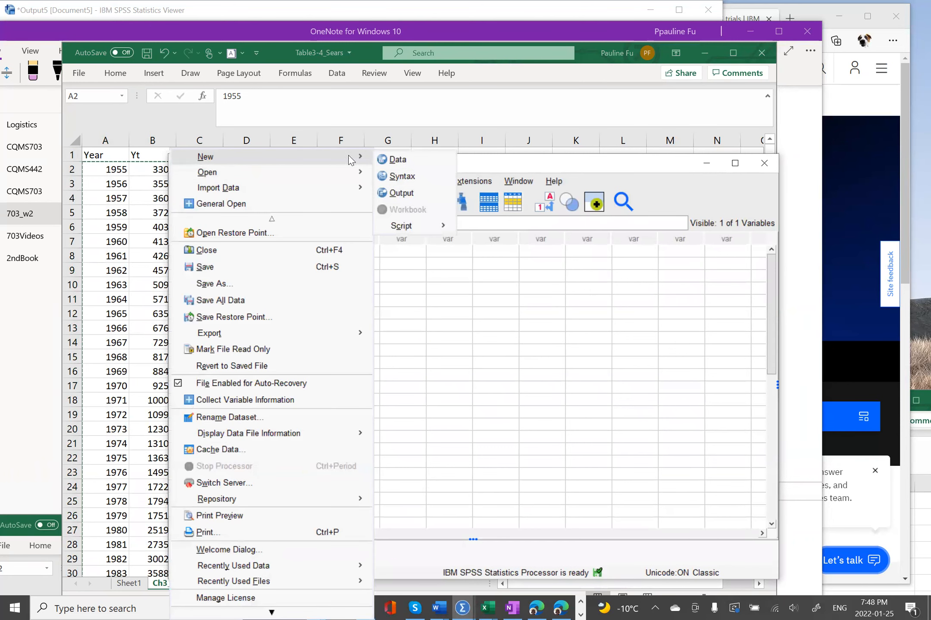
pyautogui.click(406, 158)
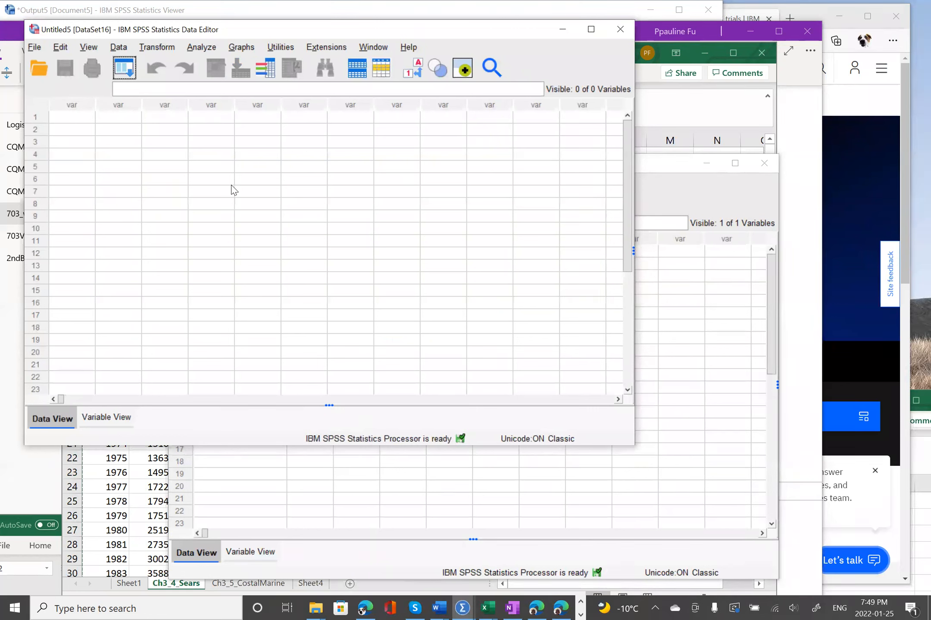
# Paste the copied Sears data into the new dataset starting at its first cell and maximize the window.
pyautogui.click(73, 118)
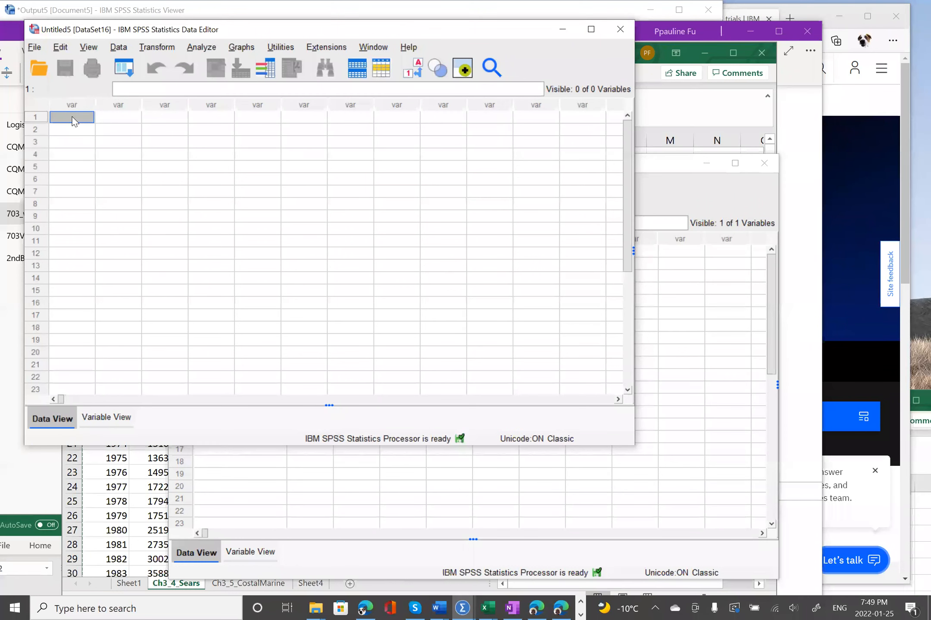
pyautogui.hotkey('ctrl', 'v')
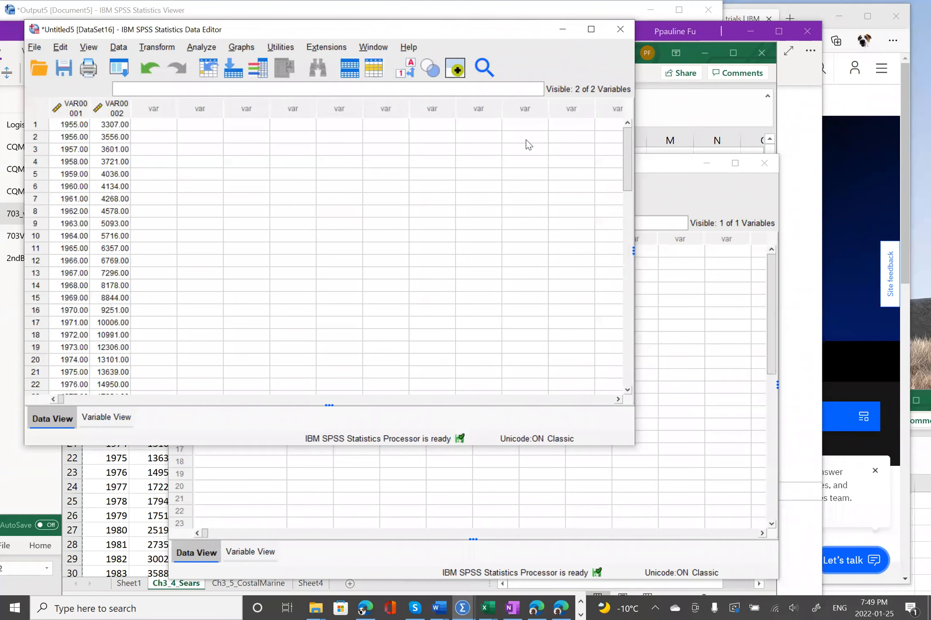
pyautogui.press('super+Up')
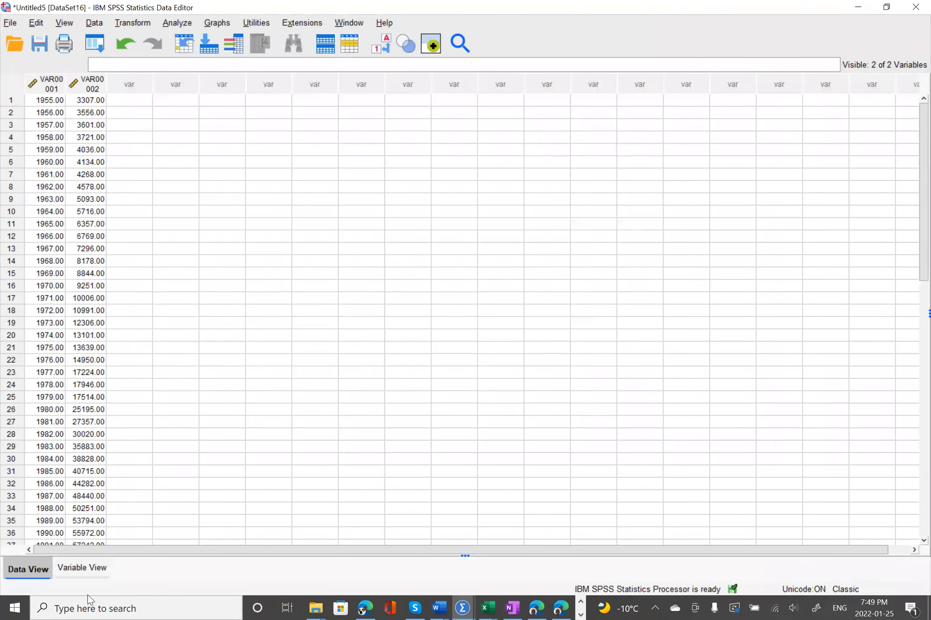
# Rename the first variable, VAR00001, as Year.
pyautogui.click(81, 577)
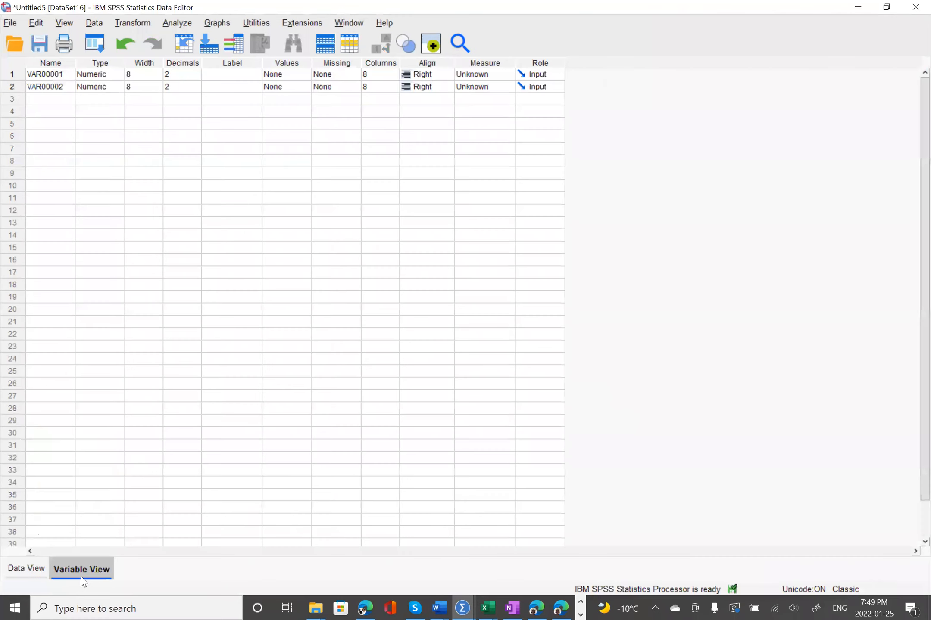
pyautogui.click(50, 77)
pyautogui.moveTo(68, 76); pyautogui.dragTo(18, 76)
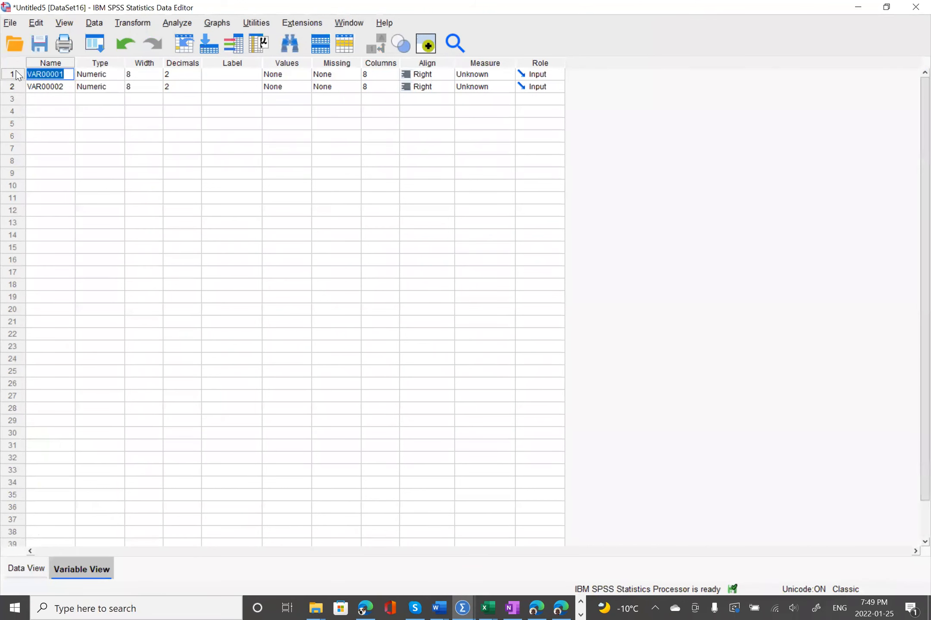
pyautogui.hotkey('ctrl', 't')
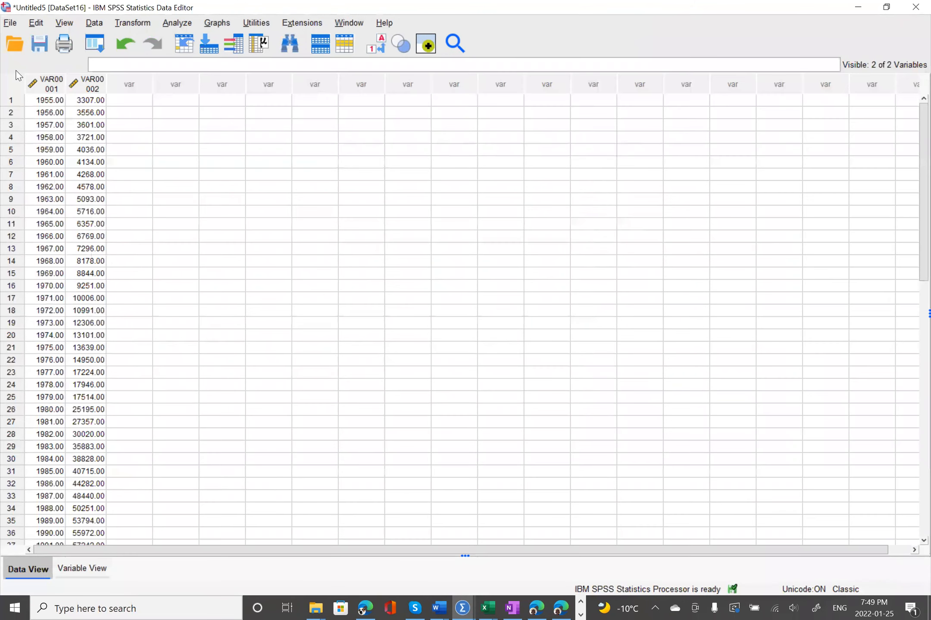
pyautogui.click(81, 567)
pyautogui.write('Year')
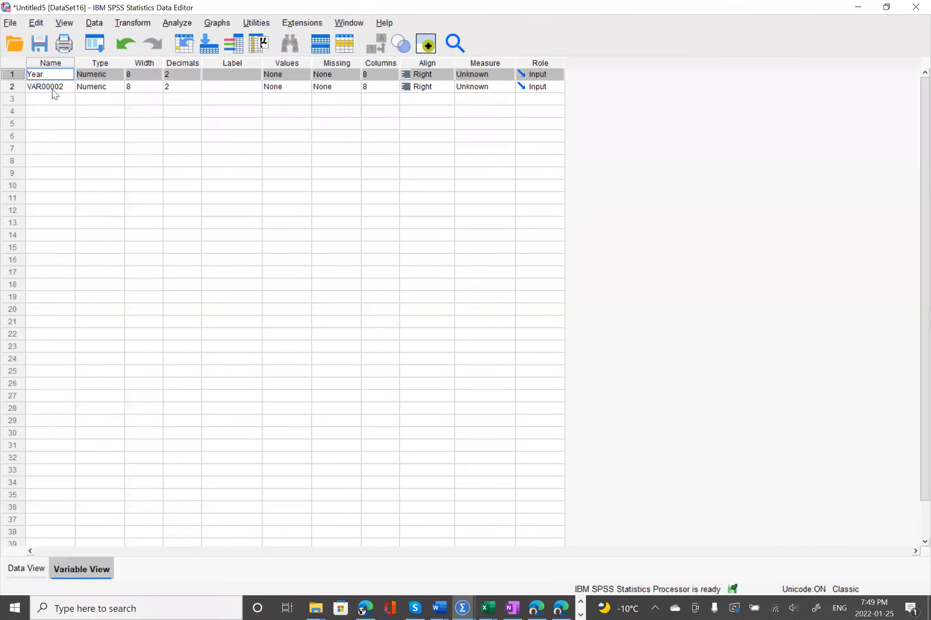
# Rename the second variable, VAR00002, as Revenue.
pyautogui.click(65, 85)
pyautogui.doubleClick(66, 86)
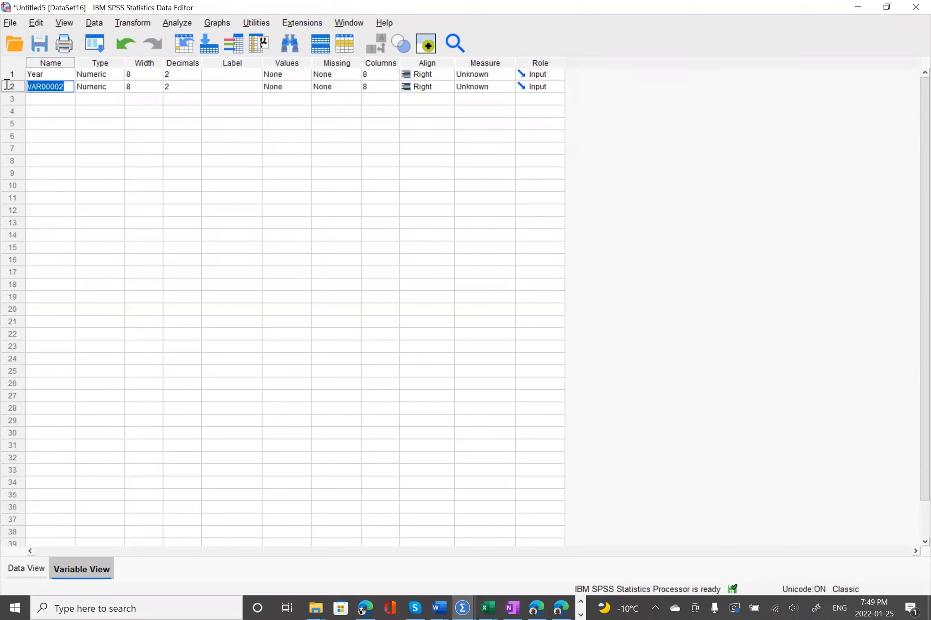
pyautogui.click(7, 89)
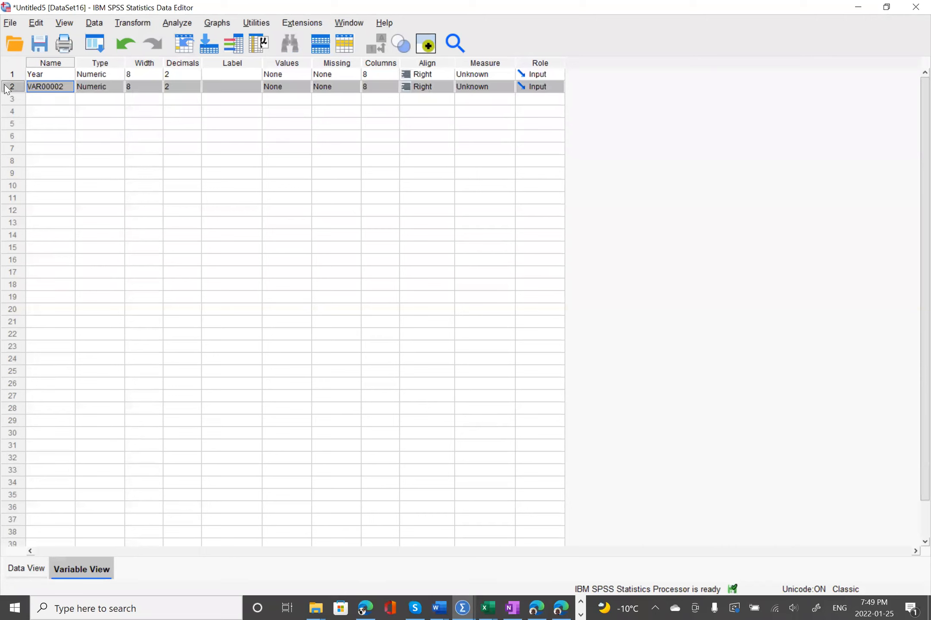
pyautogui.write('Revenue')
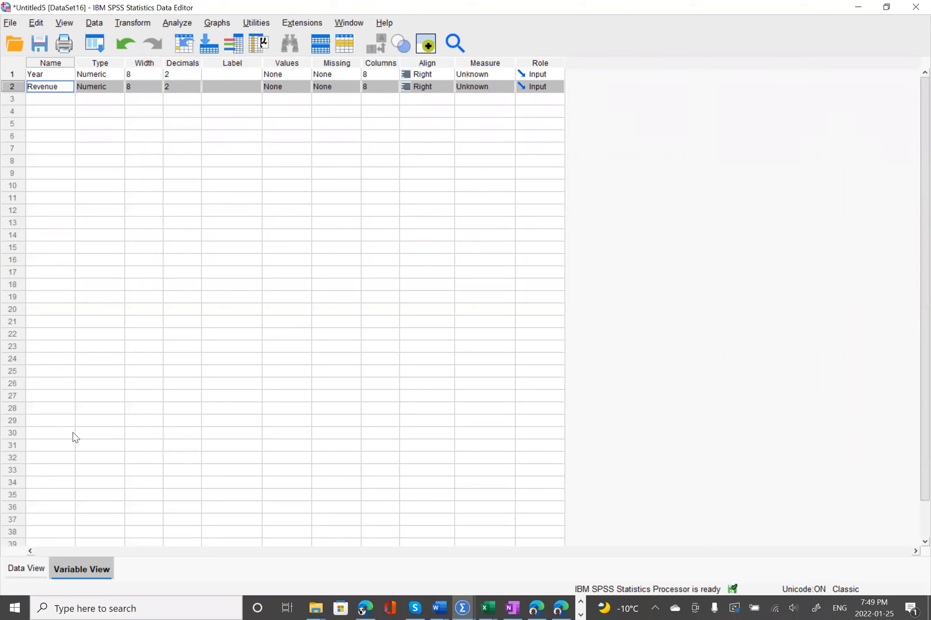
# Set the decimals of both the Year and Revenue variables to 0.
pyautogui.click(195, 285)
pyautogui.click(187, 76)
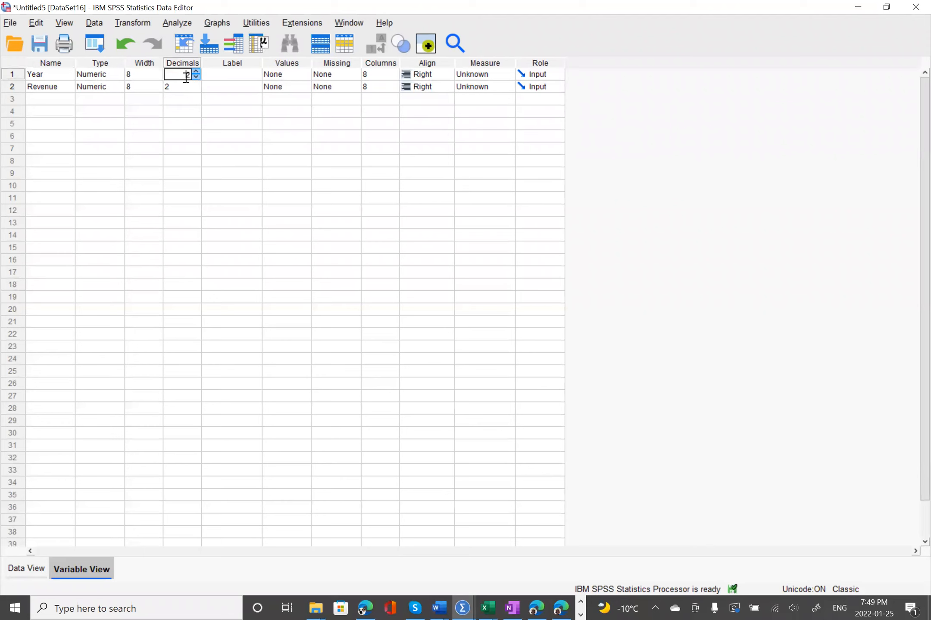
pyautogui.click(195, 77)
pyautogui.click(196, 87)
pyautogui.click(173, 149)
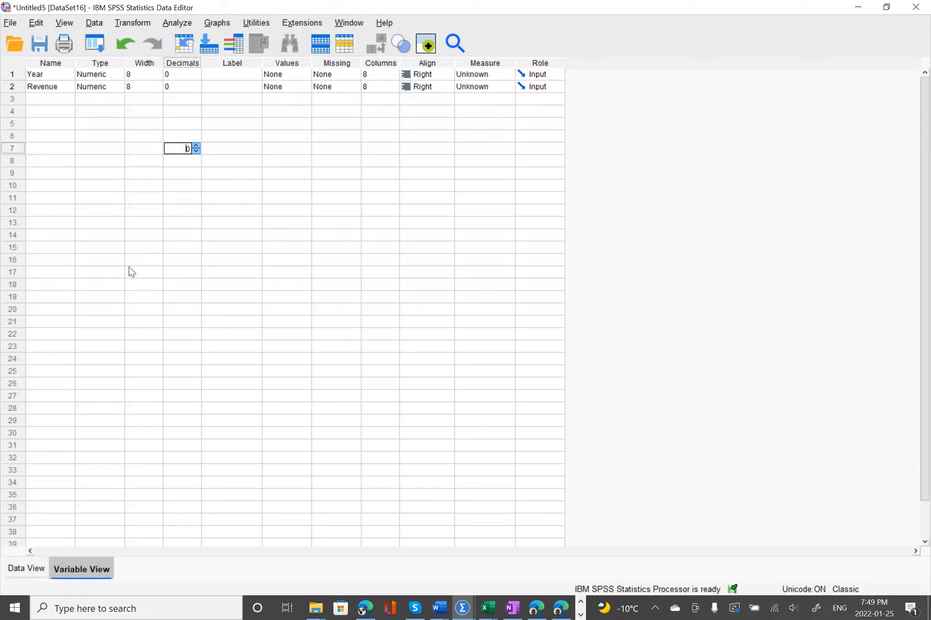
# Widen the Revenue column in Data View and review the dataset from first to last case.
pyautogui.click(28, 567)
pyautogui.moveTo(107, 84); pyautogui.dragTo(138, 84)
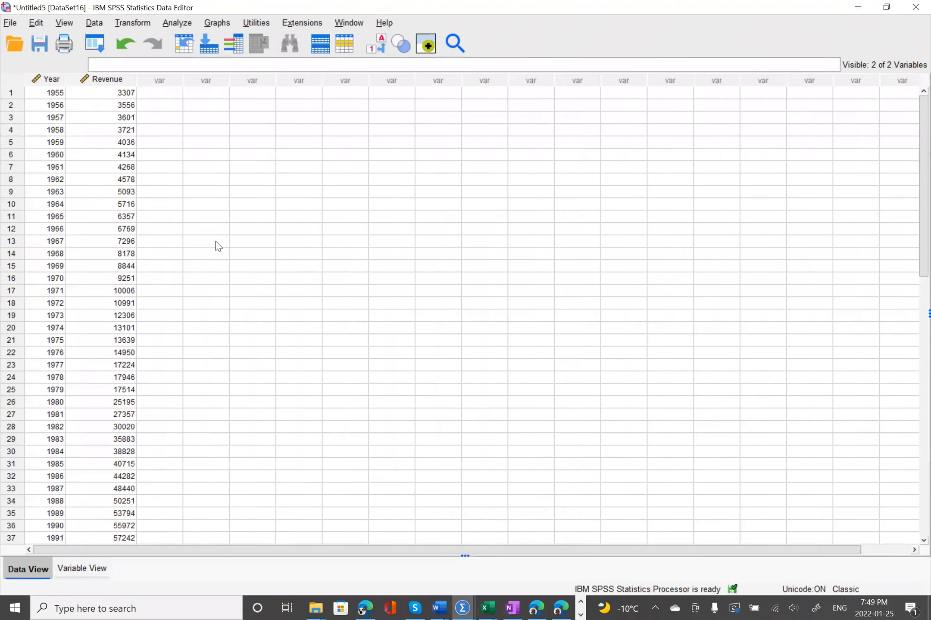
pyautogui.scroll(-7, 253, 323)
pyautogui.scroll(7, 253, 322)
# Capture the Forecasting commands with Autocorrelations highlighted and paste the screenshot into the OneNote page beside the Sears revenue plot.
pyautogui.click(186, 25)
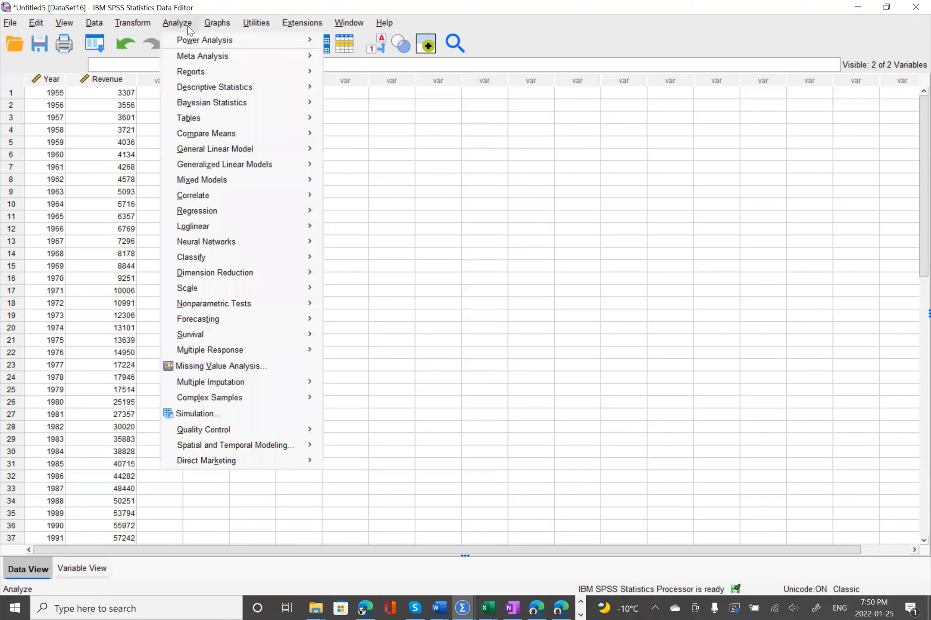
pyautogui.moveTo(256, 321)
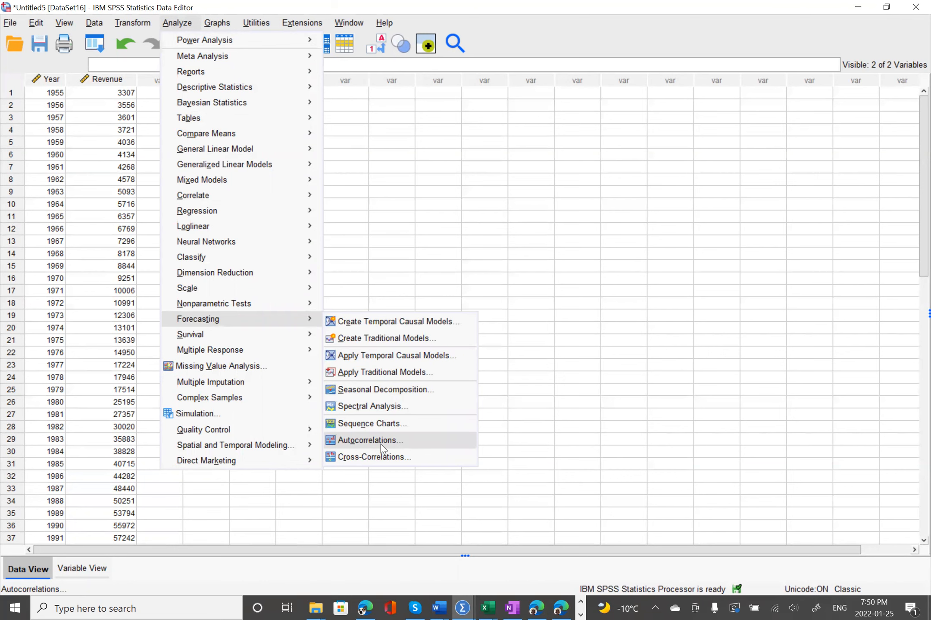
pyautogui.click(516, 606)
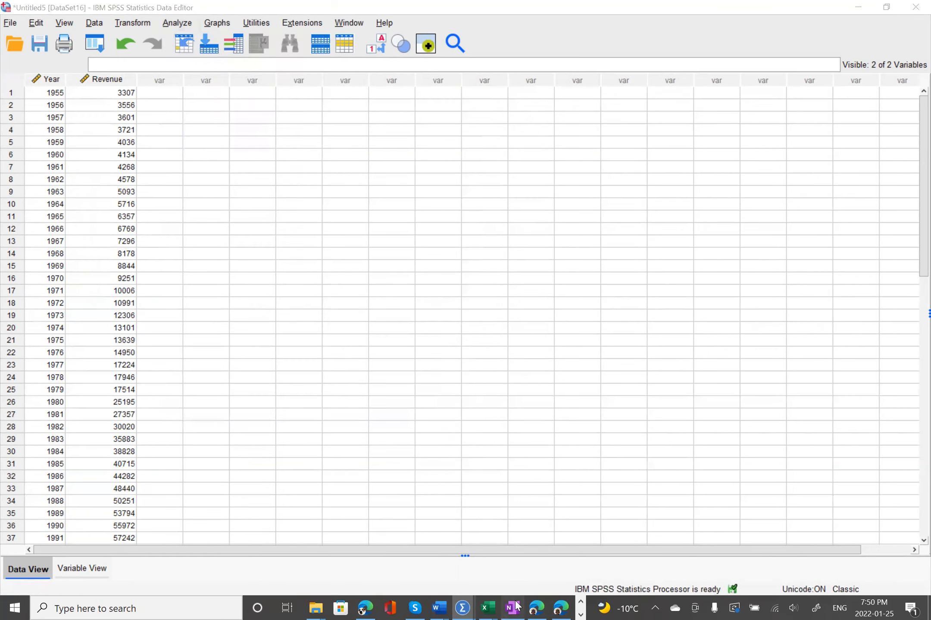
pyautogui.scroll(-1, 520, 446)
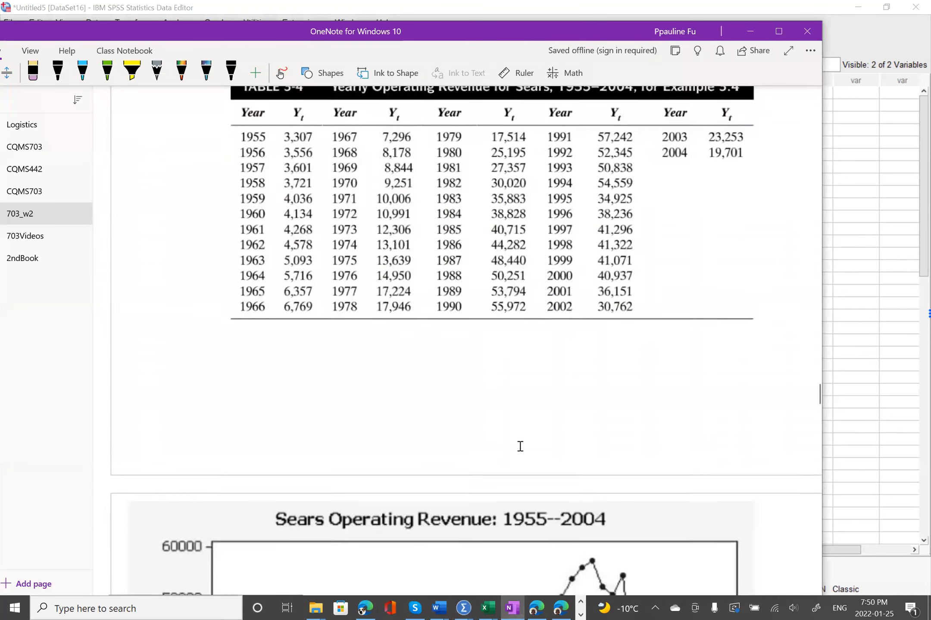
pyautogui.scroll(-15, 520, 447)
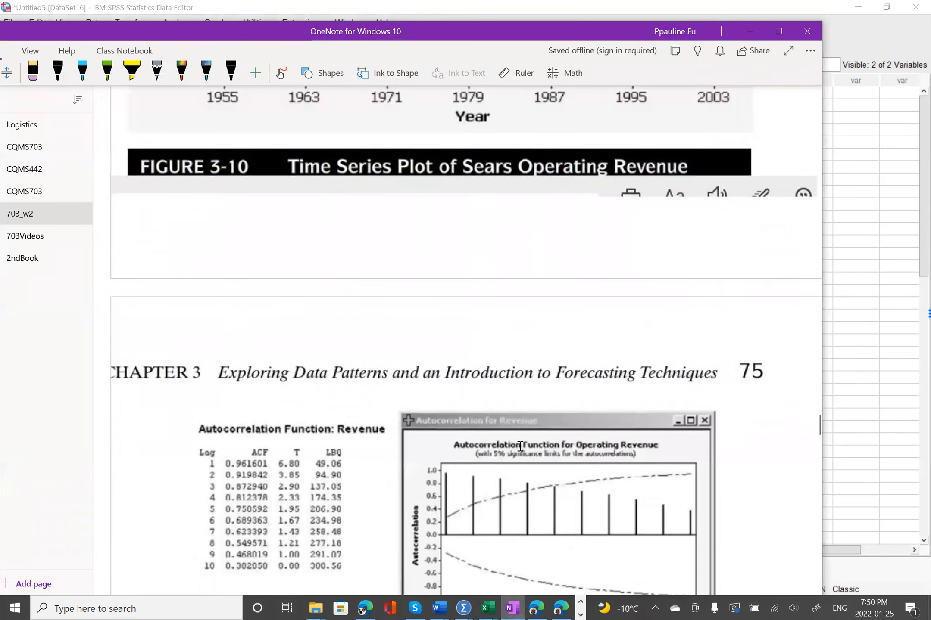
pyautogui.scroll(15, 520, 446)
pyautogui.scroll(-15, 520, 446)
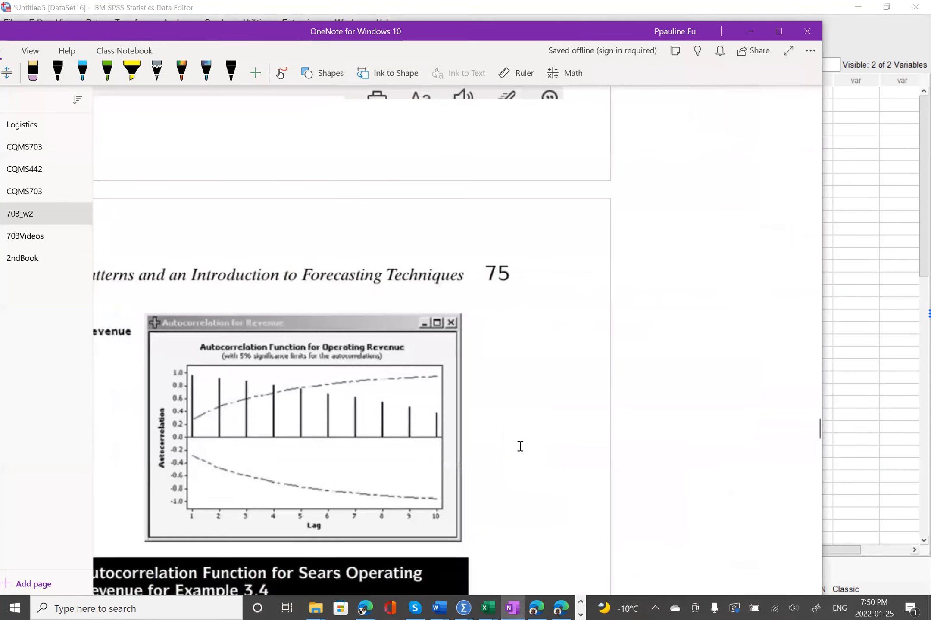
pyautogui.click(648, 225)
pyautogui.scroll(12, 650, 228)
pyautogui.click(632, 292)
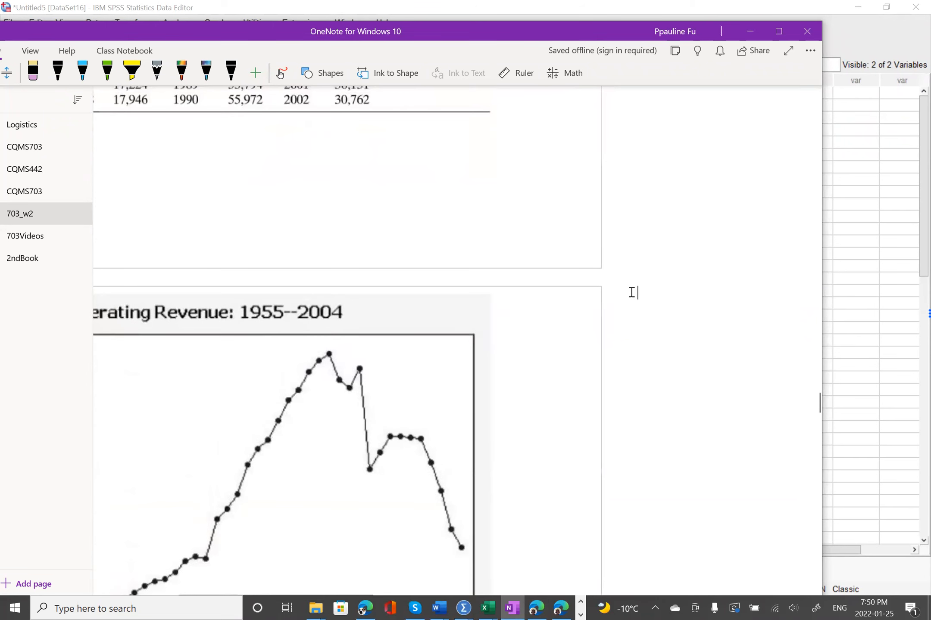
pyautogui.scroll(-8, 632, 292)
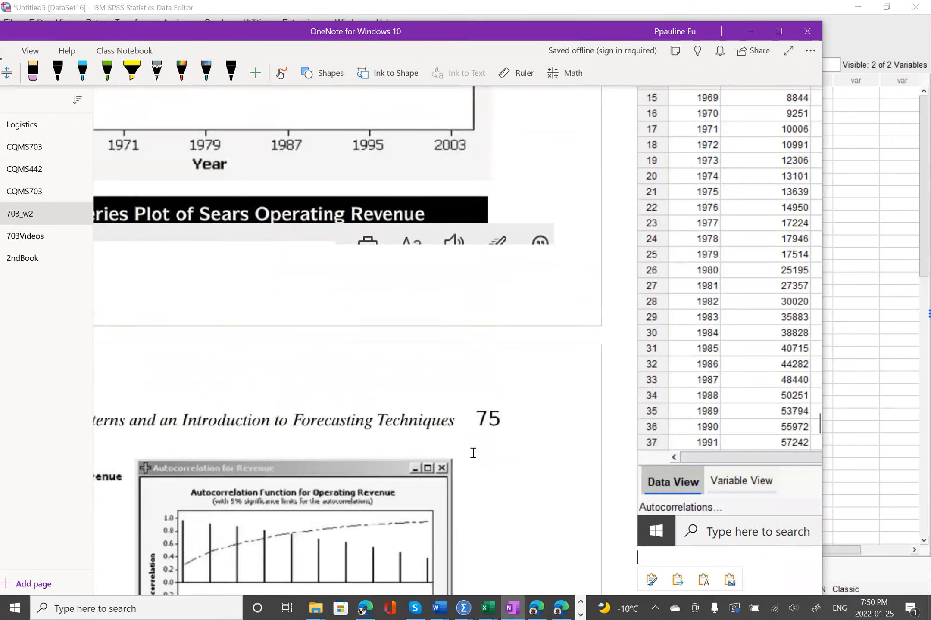
# View the Ch3_5_CostalMarineSales.sav dataset in SPSS and return to the OneNote notes.
pyautogui.moveTo(464, 607)
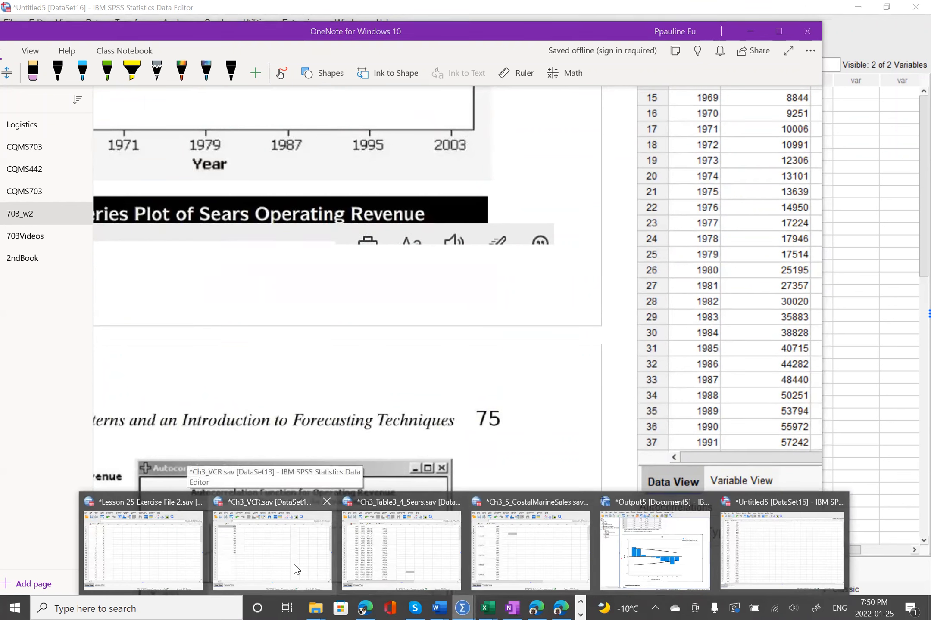
pyautogui.click(504, 551)
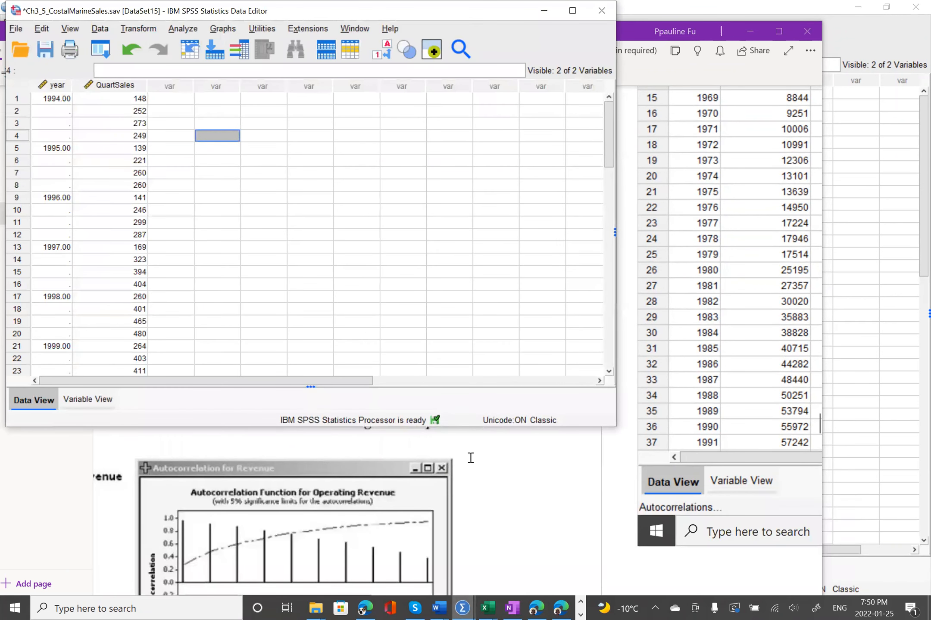
pyautogui.click(488, 480)
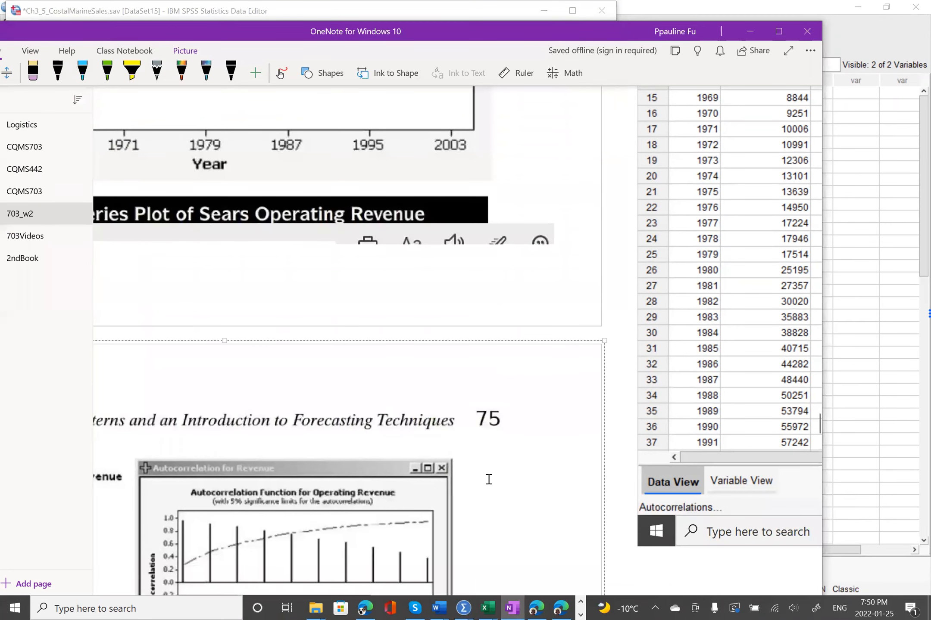
# Switch to Excel to view the Table3-4_Sears workbook, and bring up the Ch3_Table3_4_Sears.sav dataset in SPSS.
pyautogui.click(488, 607)
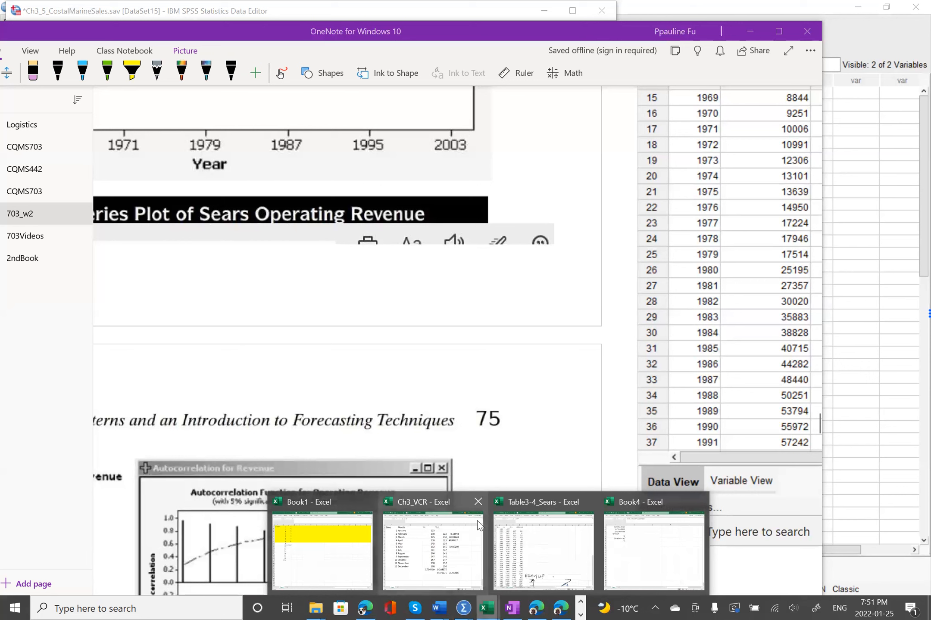
pyautogui.click(534, 554)
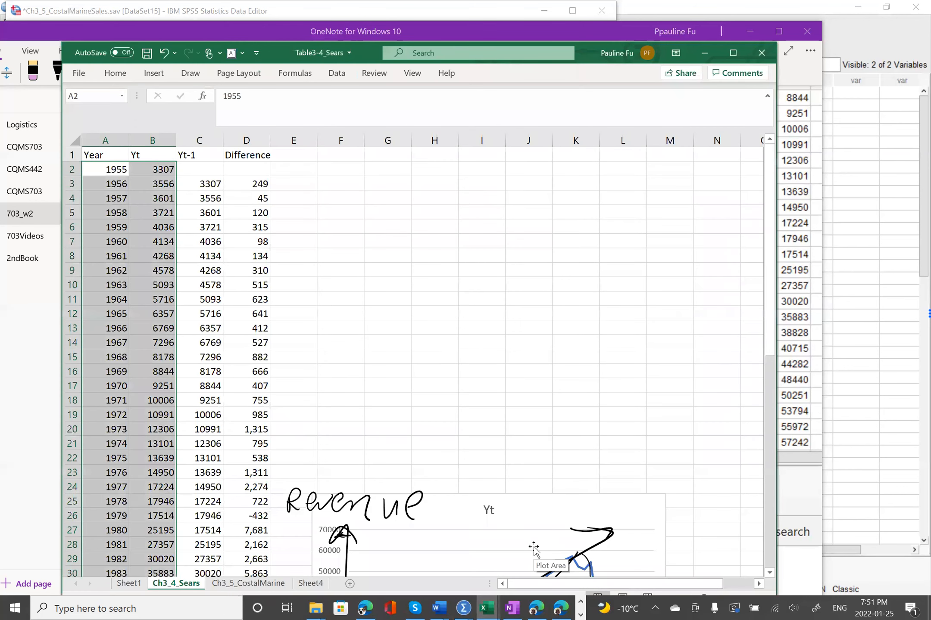
pyautogui.click(463, 608)
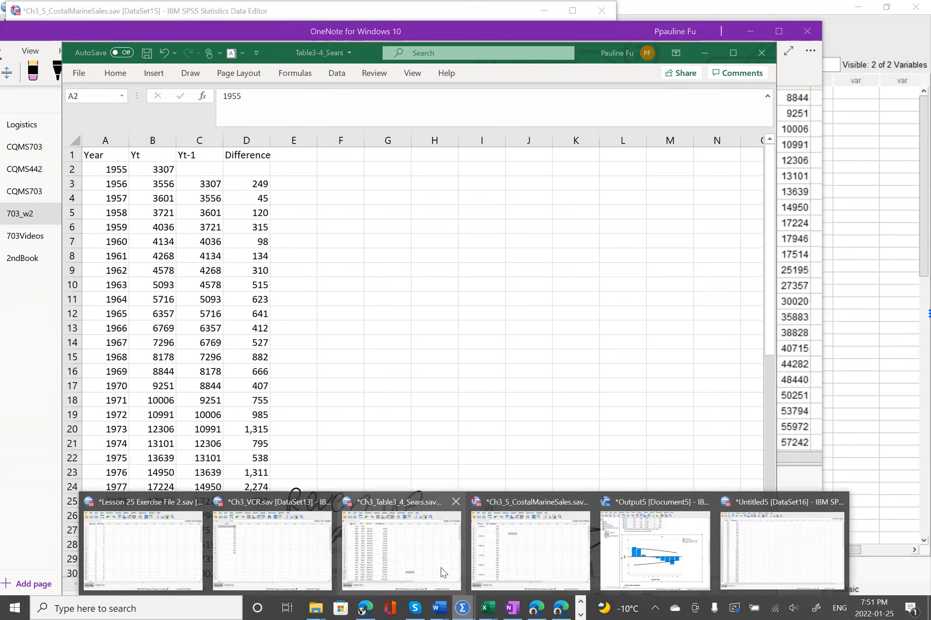
pyautogui.click(441, 568)
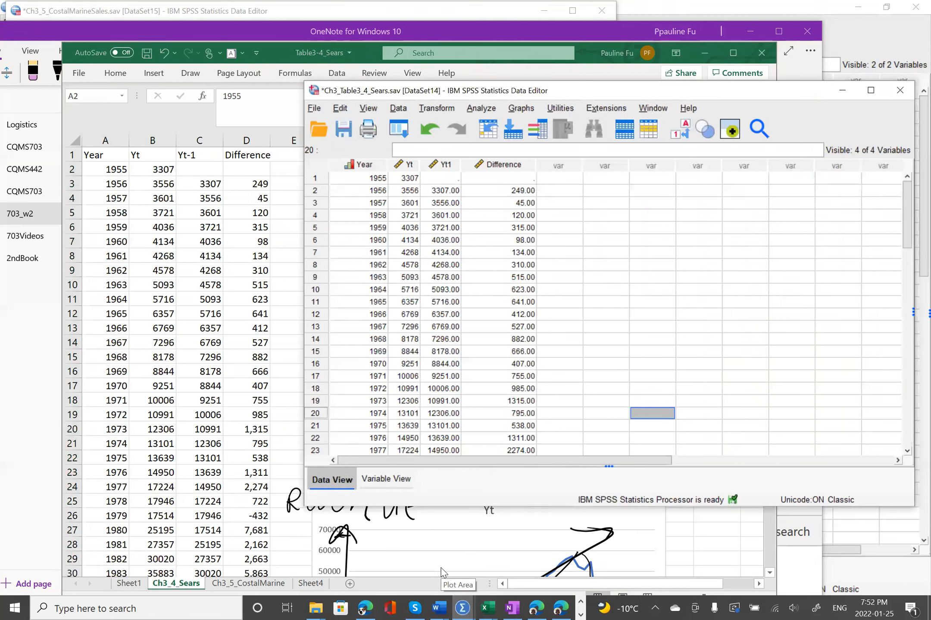
# In the Untitled5 SPSS dataset, start the Autocorrelations forecasting analysis and add Revenue as its variable.
pyautogui.click(464, 608)
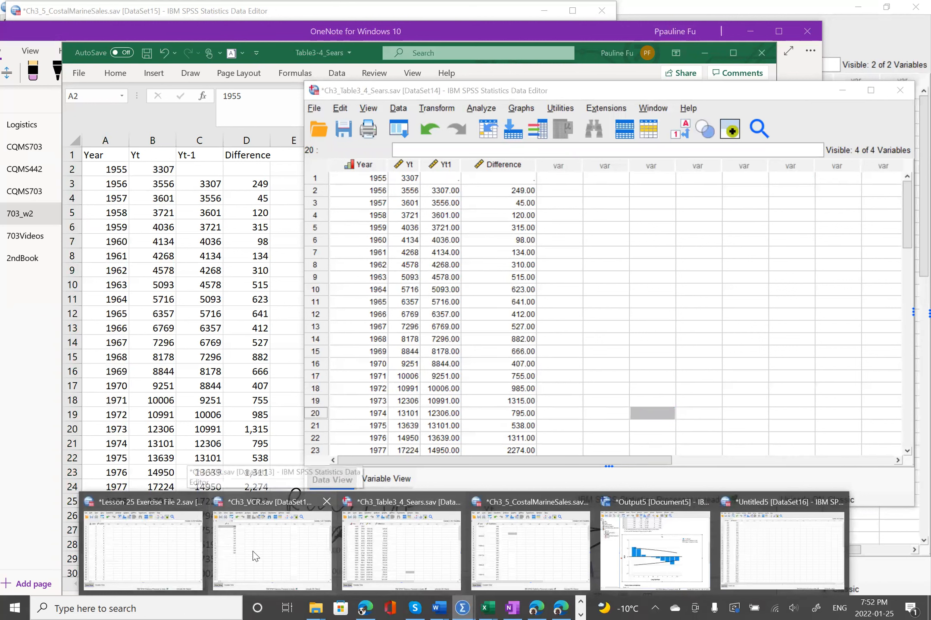
pyautogui.click(735, 565)
pyautogui.click(432, 293)
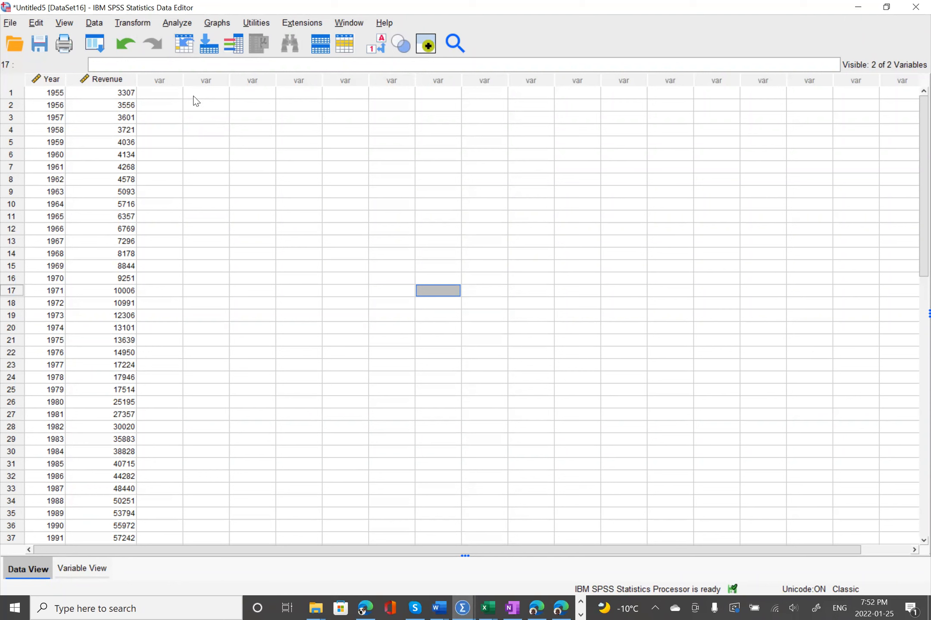
pyautogui.click(177, 22)
pyautogui.moveTo(231, 280)
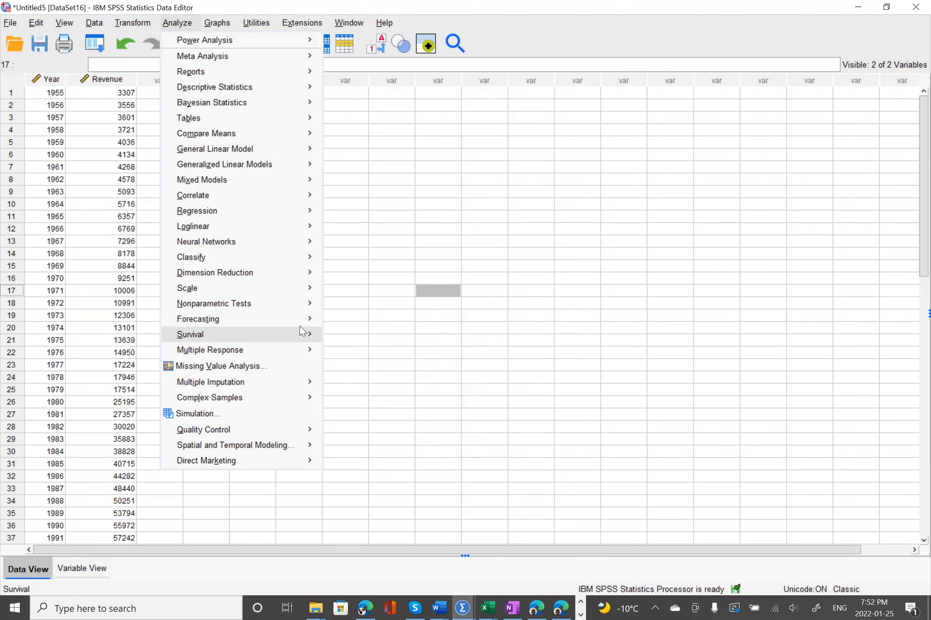
pyautogui.moveTo(302, 320)
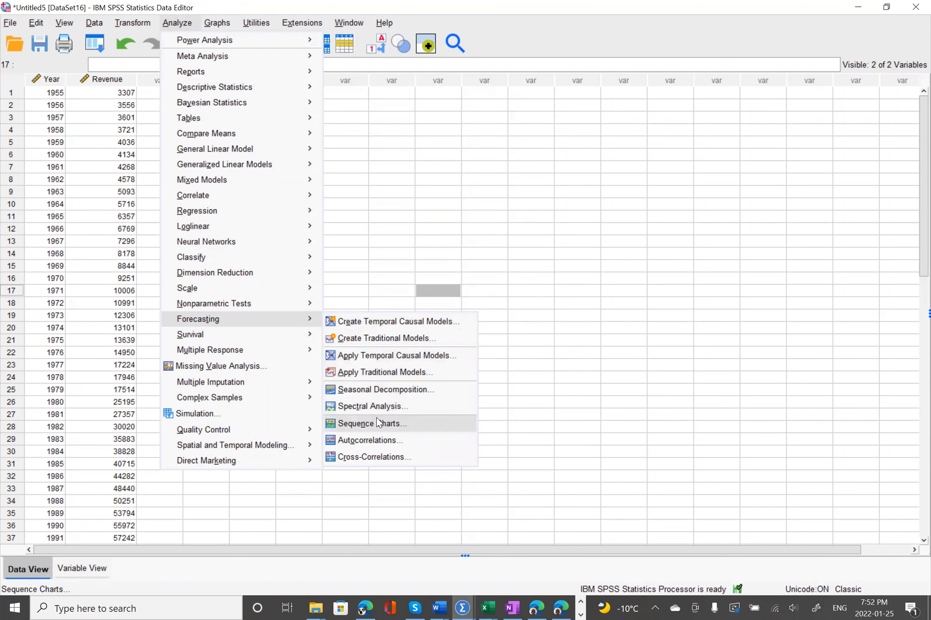
pyautogui.click(383, 441)
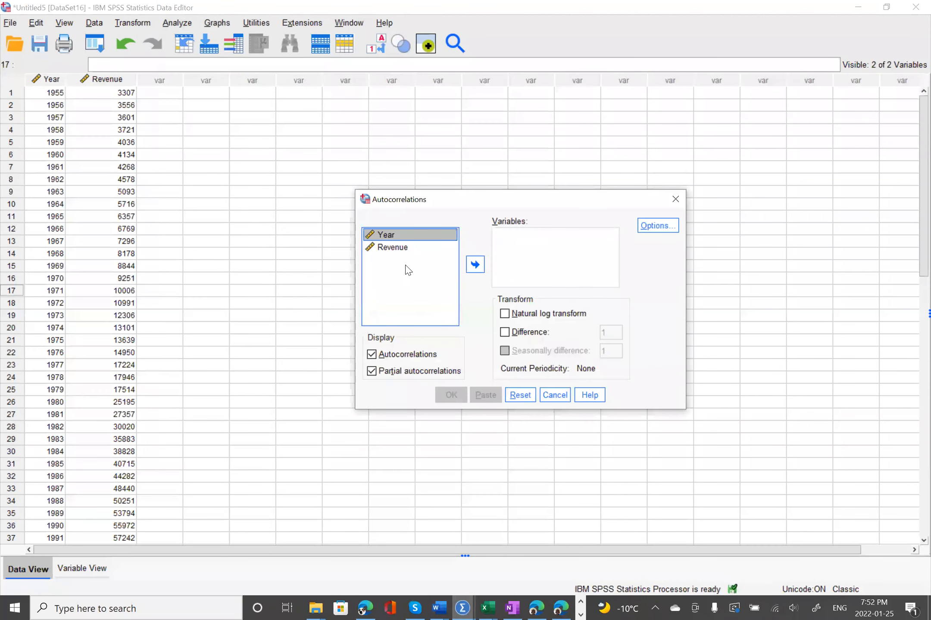
pyautogui.click(416, 248)
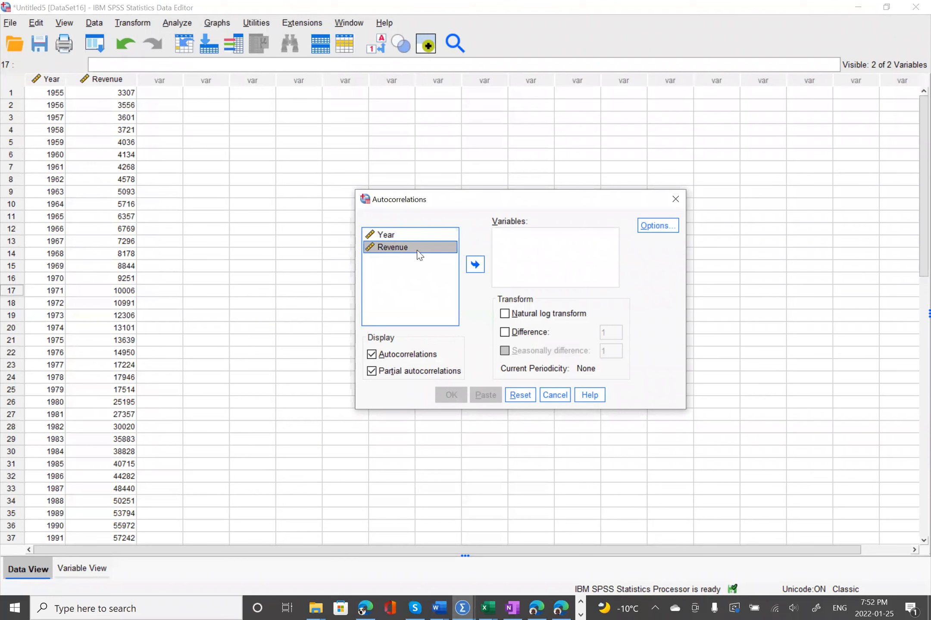
pyautogui.click(475, 265)
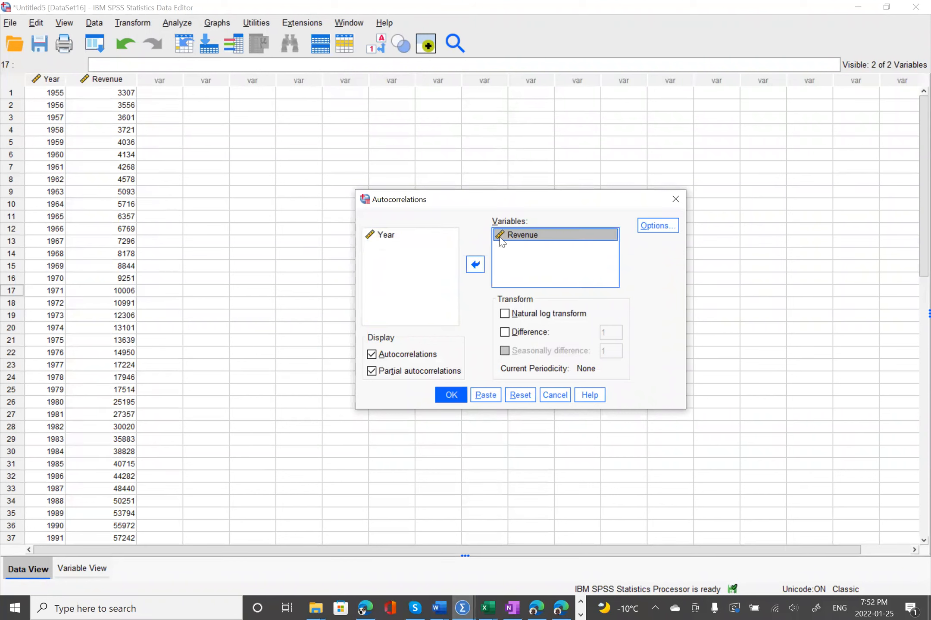
pyautogui.click(551, 241)
# Set the maximum number of lags to 10, as in the textbook's autocorrelation figure in OneNote, and run the analysis.
pyautogui.click(653, 226)
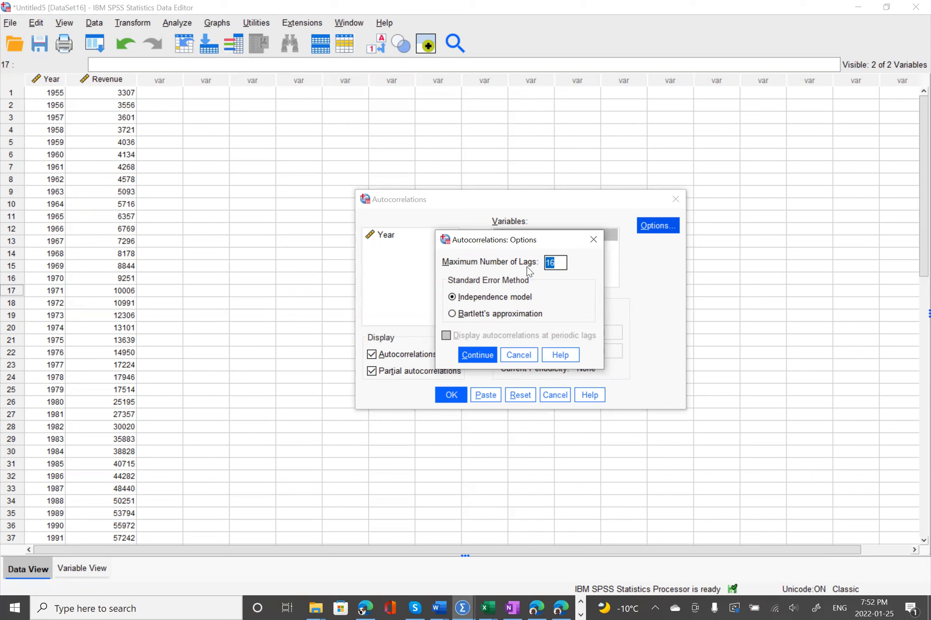
pyautogui.click(511, 607)
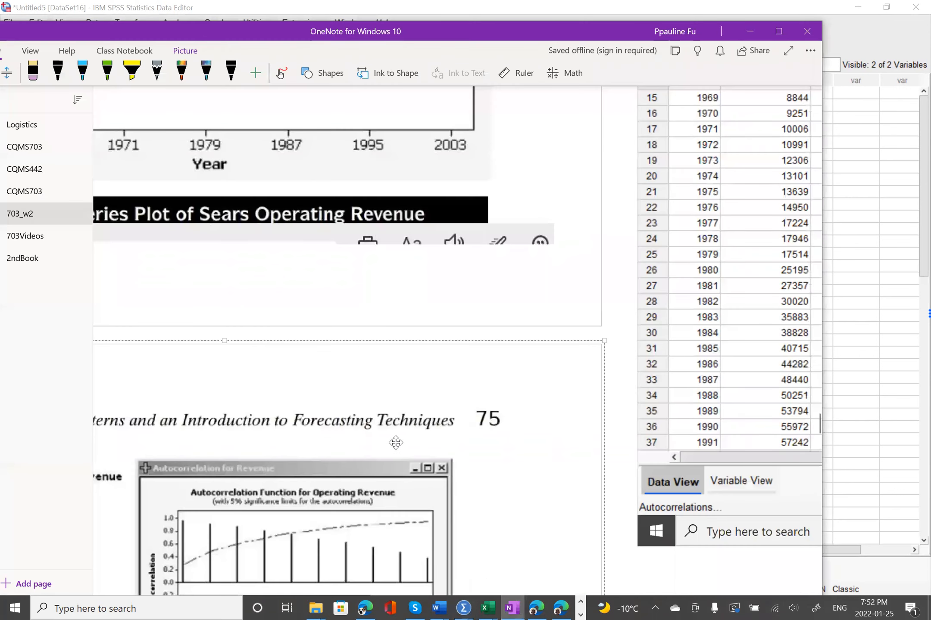
pyautogui.hscroll(-4, 401, 443)
pyautogui.scroll(-1, 402, 443)
pyautogui.scroll(-2, 401, 443)
pyautogui.hscroll(-1, 401, 442)
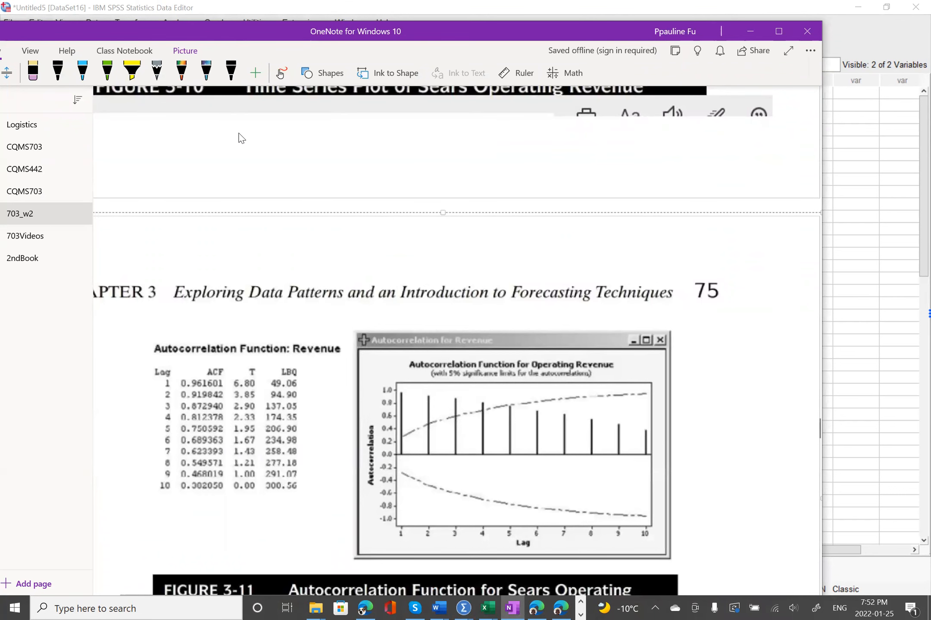
pyautogui.moveTo(426, 31); pyautogui.dragTo(417, 233)
pyautogui.click(448, 203)
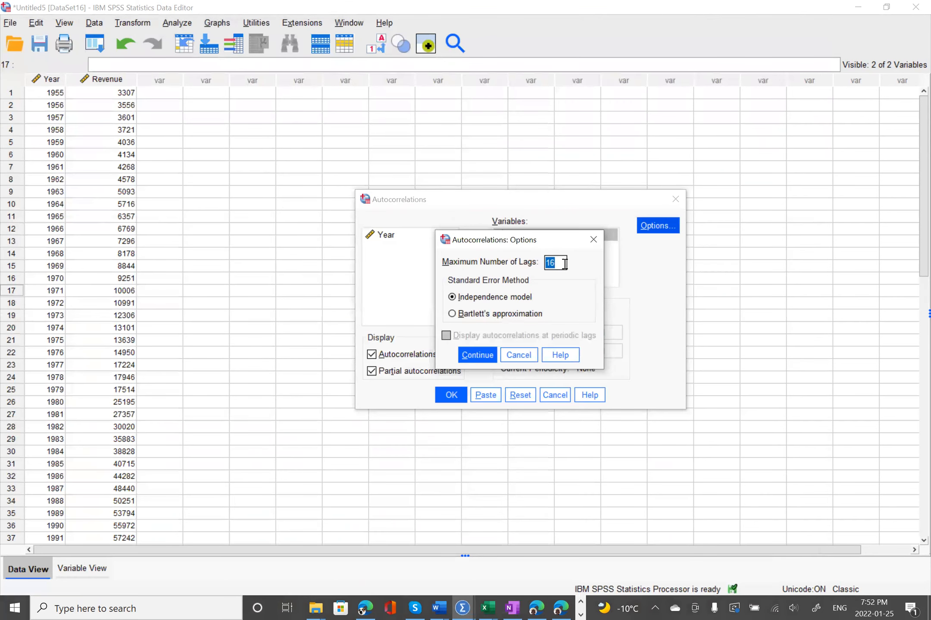
pyautogui.write('10')
pyautogui.click(479, 356)
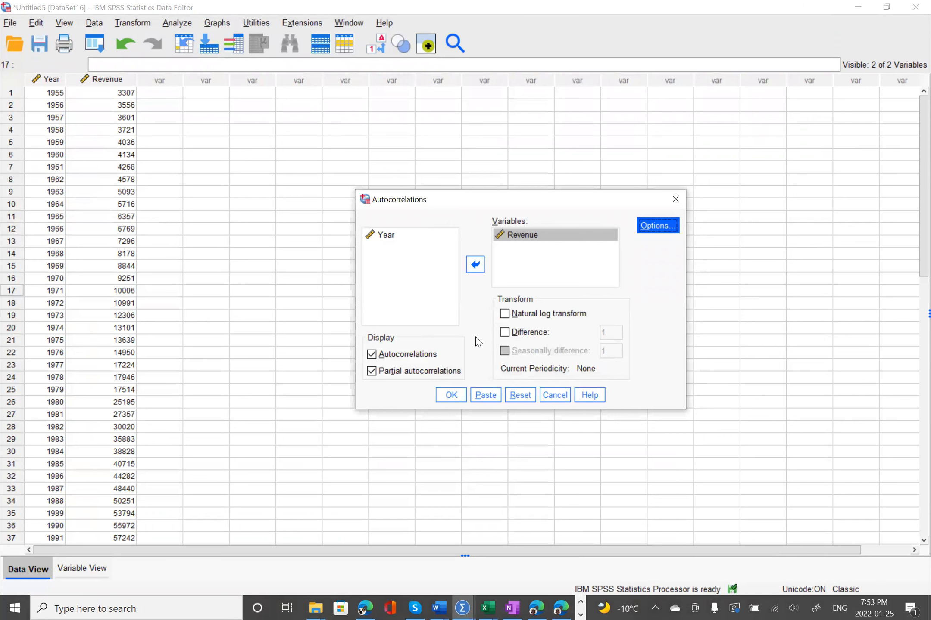
pyautogui.click(450, 395)
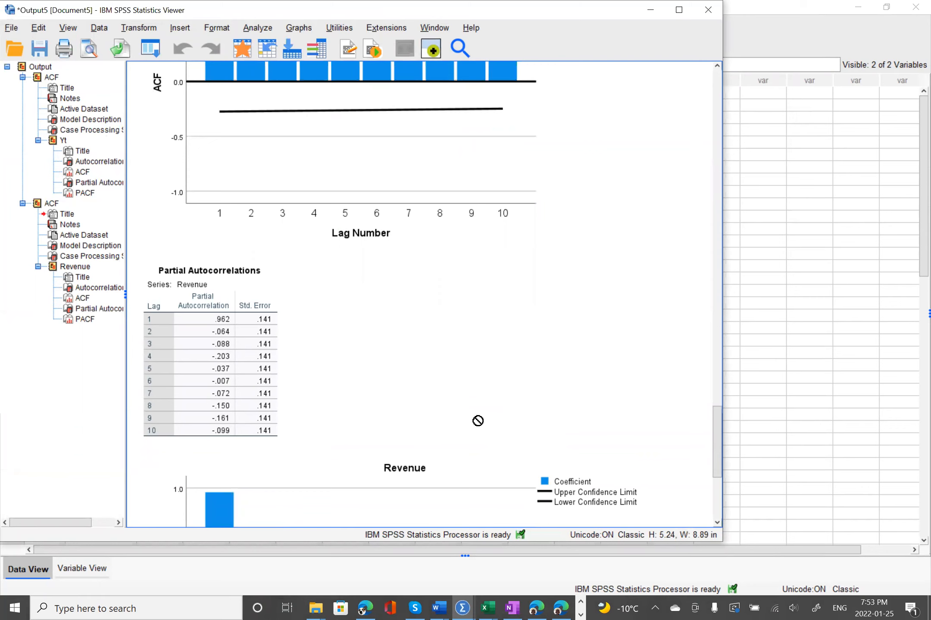
# Copy the Revenue Autocorrelations table from the SPSS output and try to paste it into OneNote below the SPSS screenshot.
pyautogui.scroll(10, 403, 349)
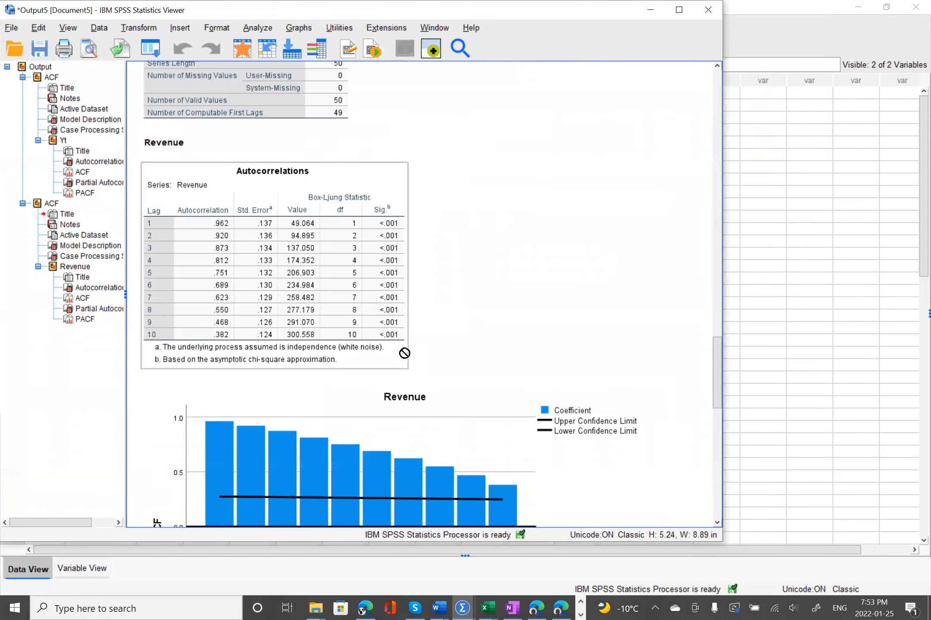
pyautogui.click(194, 172)
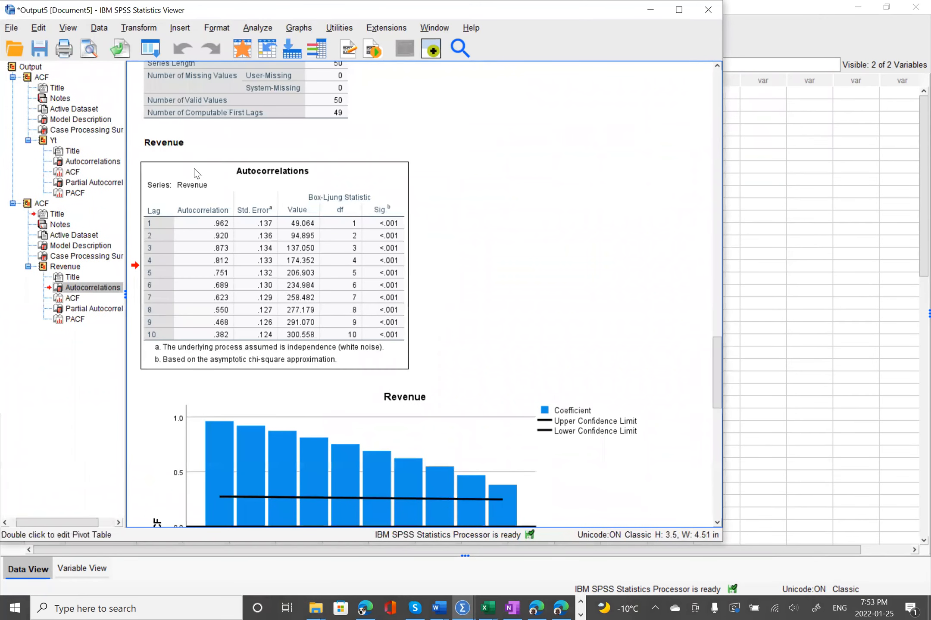
pyautogui.rightClick(194, 172)
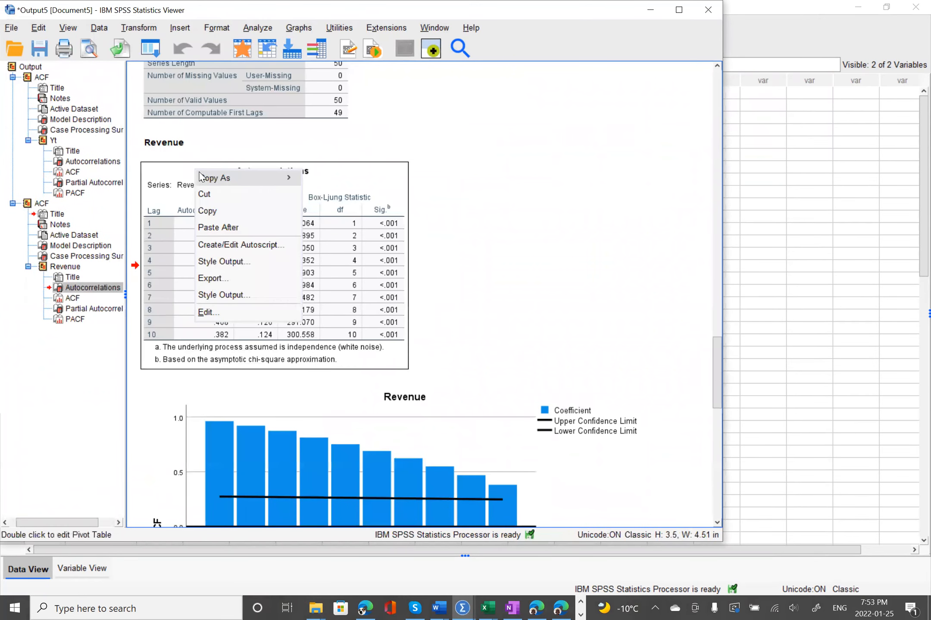
pyautogui.click(208, 211)
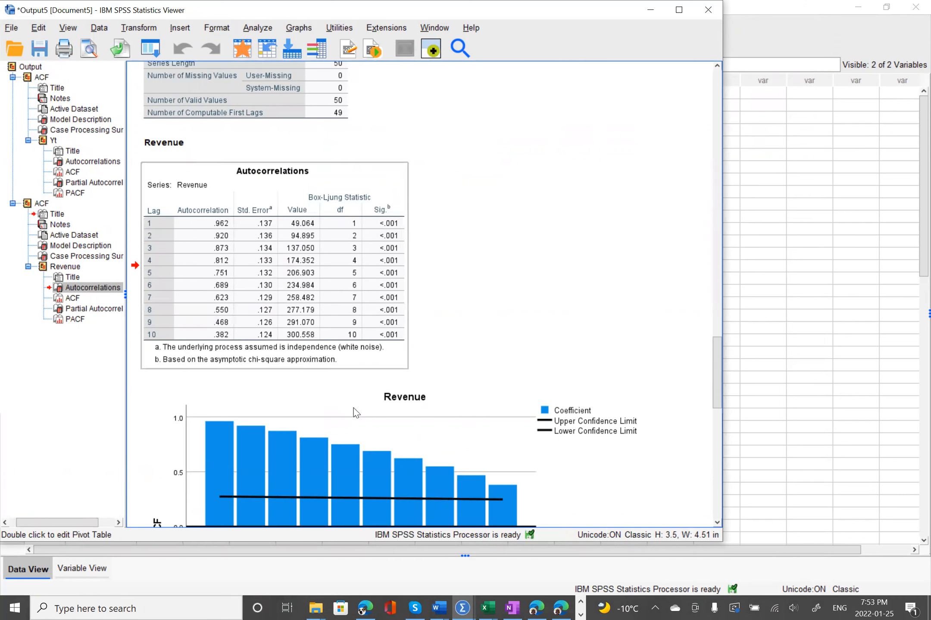
pyautogui.click(505, 608)
pyautogui.scroll(-1, 609, 458)
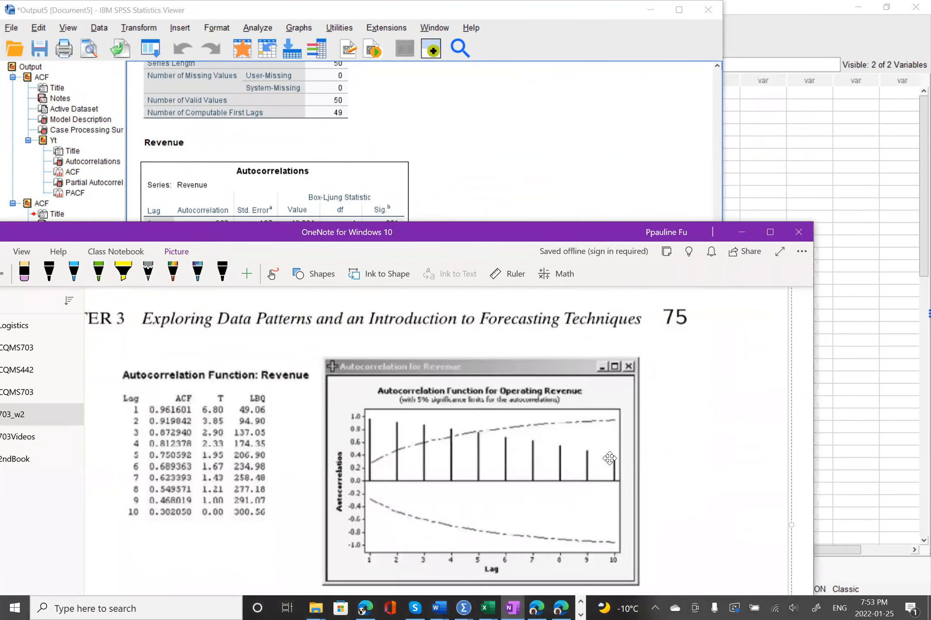
pyautogui.hscroll(3, 530, 467)
pyautogui.click(643, 491)
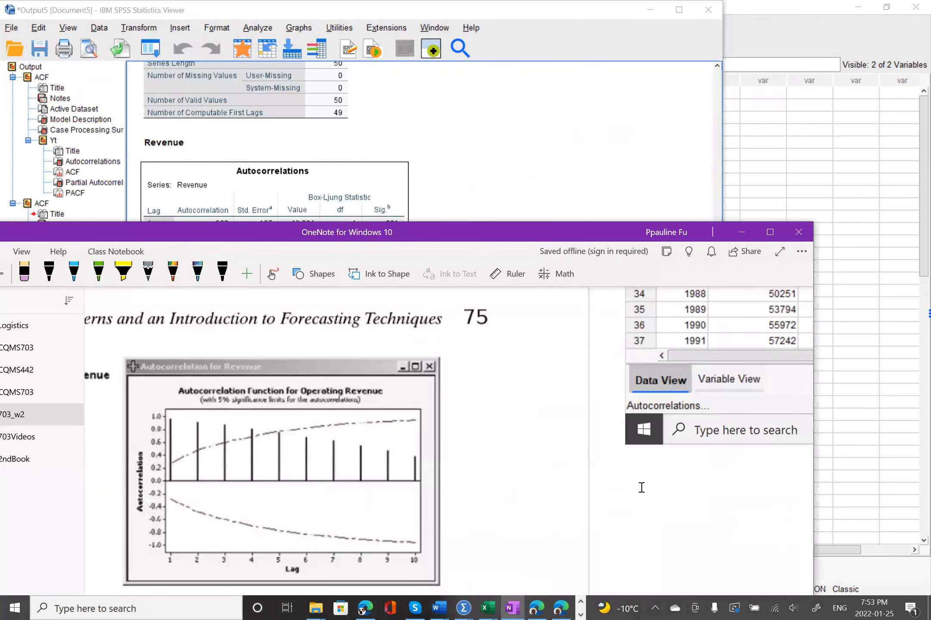
pyautogui.hotkey('ctrl', 'v')
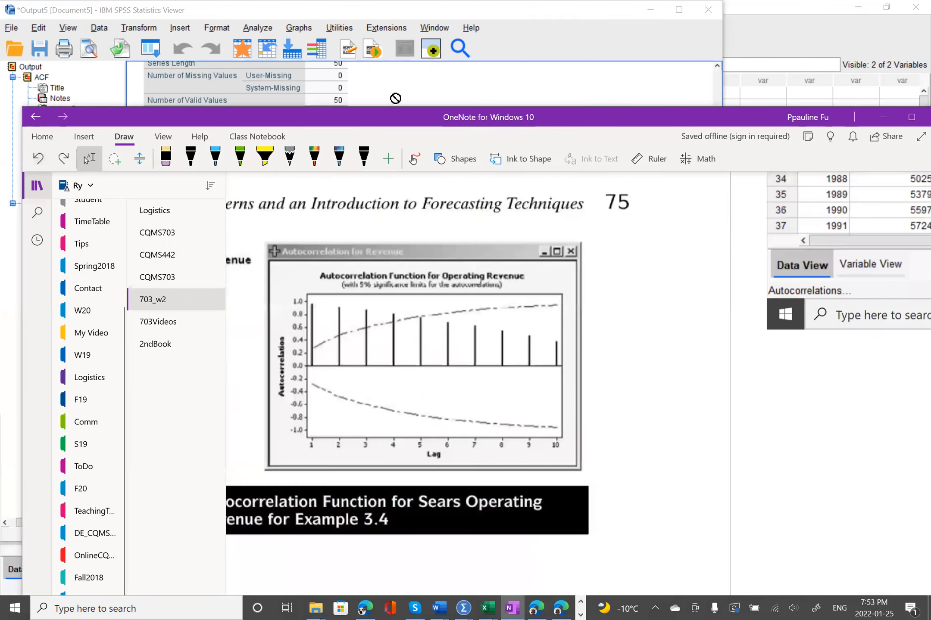
# Review the SPSS output from the Yt partial autocorrelations to the Revenue model description, autocorrelation table and ACF chart.
pyautogui.click(394, 99)
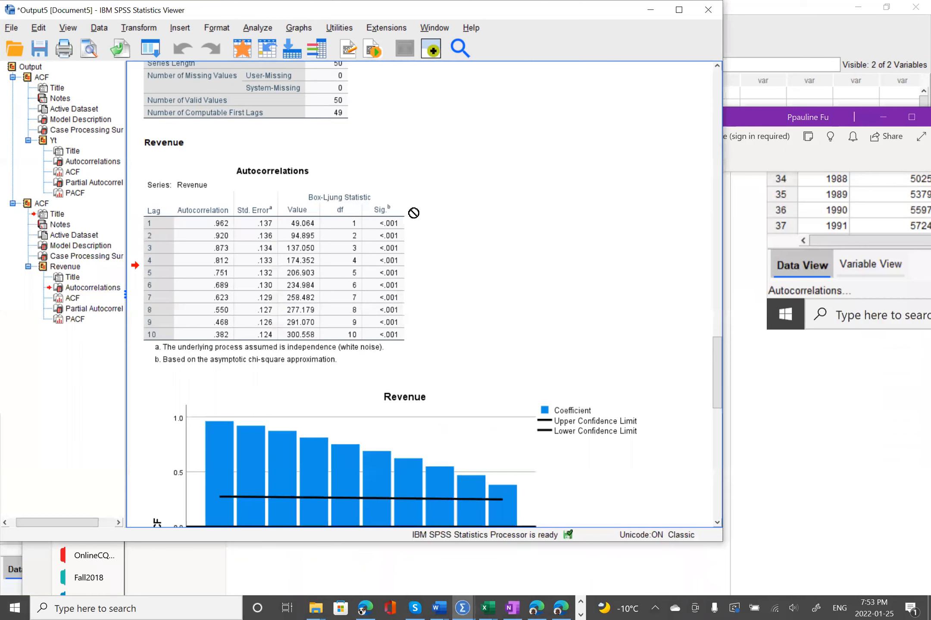
pyautogui.scroll(9, 413, 210)
pyautogui.scroll(8, 413, 213)
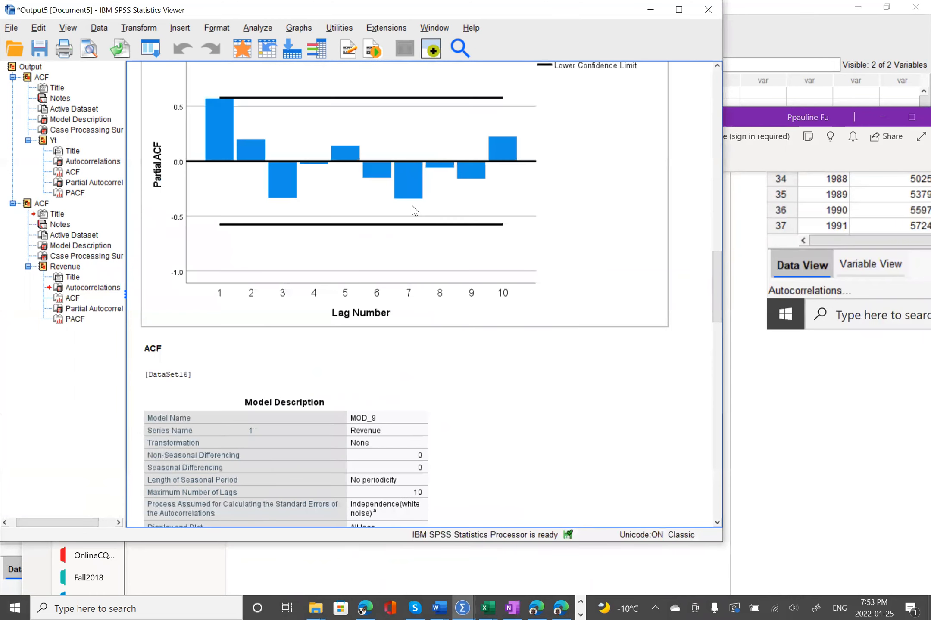
pyautogui.scroll(1, 413, 211)
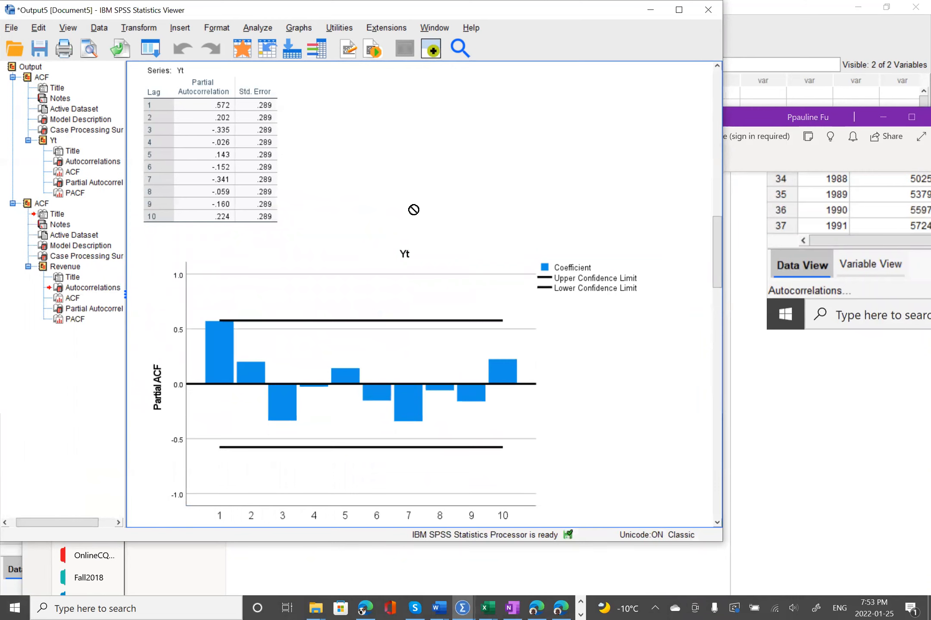
pyautogui.scroll(-10, 468, 297)
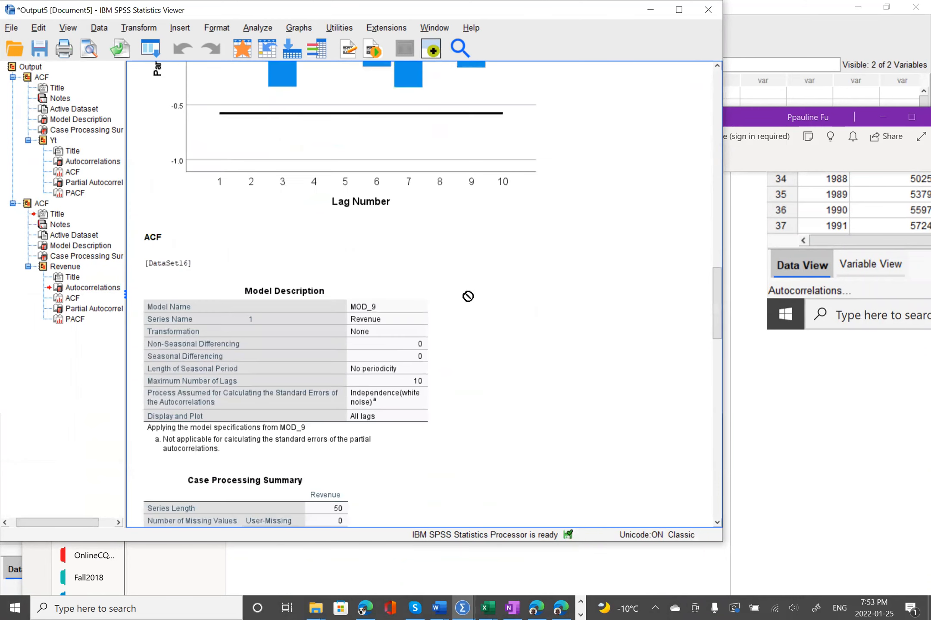
pyautogui.scroll(-2, 468, 297)
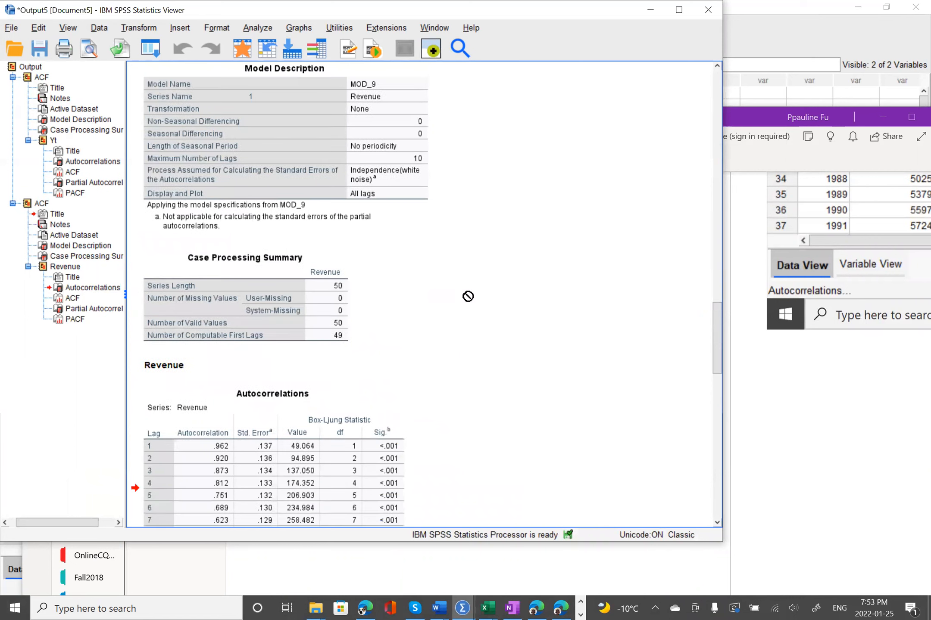
pyautogui.scroll(-2, 468, 296)
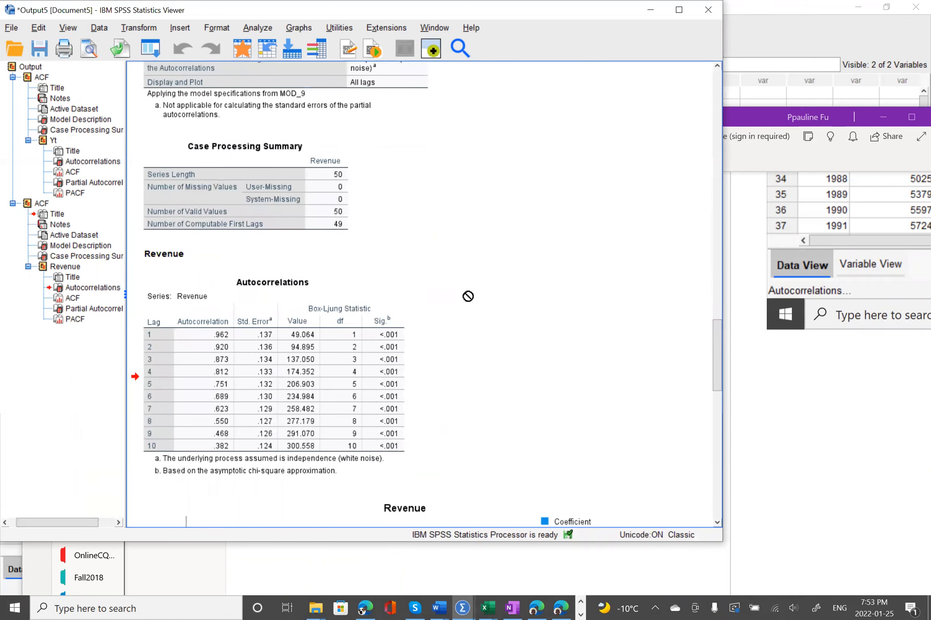
pyautogui.scroll(-2, 467, 297)
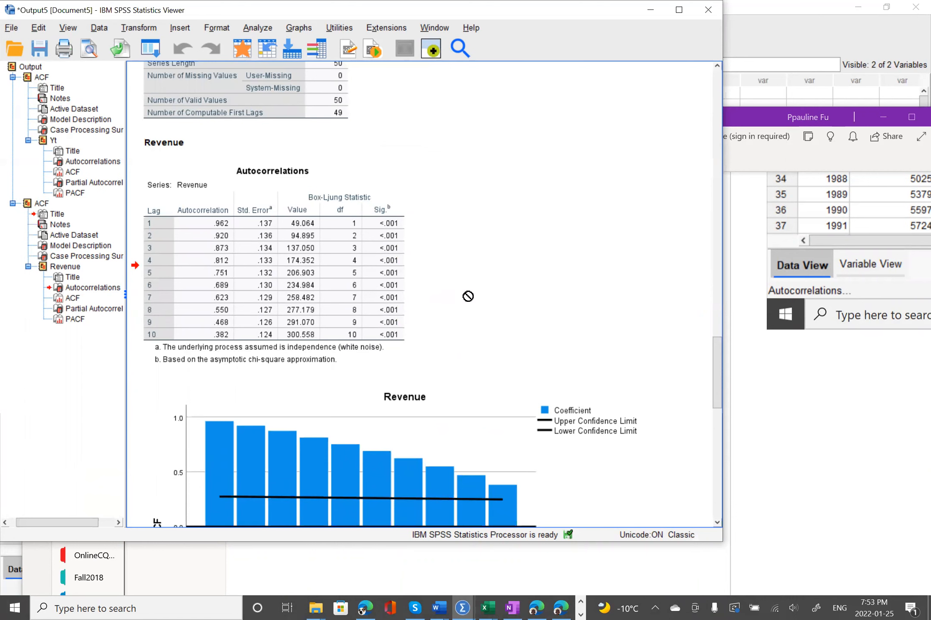
pyautogui.scroll(-1, 468, 297)
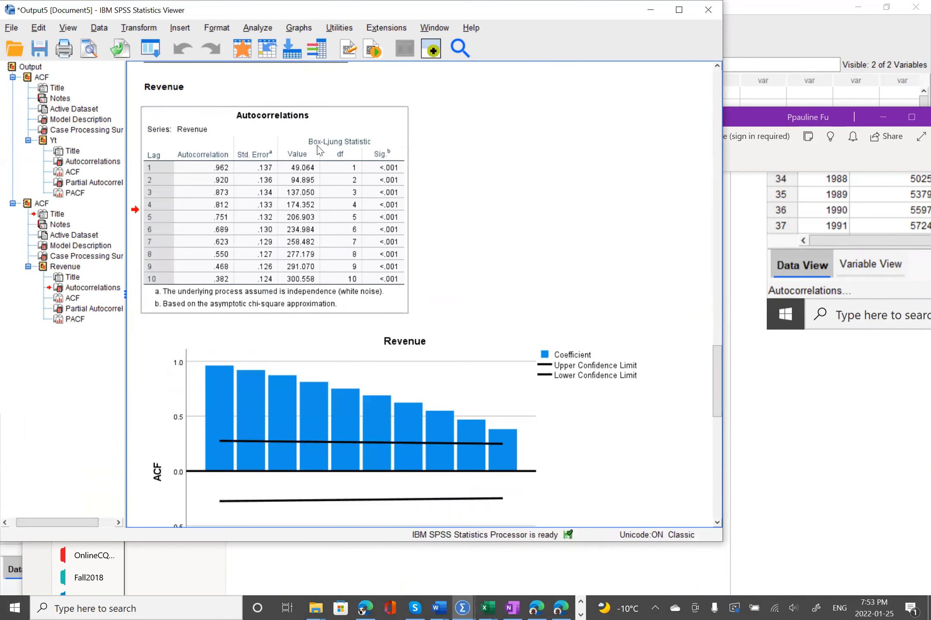
# Capture the SPSS output with the Revenue autocorrelation table and ACF chart, and paste the screenshot into OneNote below the earlier SPSS screenshot.
pyautogui.moveTo(241, 119); pyautogui.dragTo(714, 405)
pyautogui.hscroll(5, 772, 443)
pyautogui.click(509, 377)
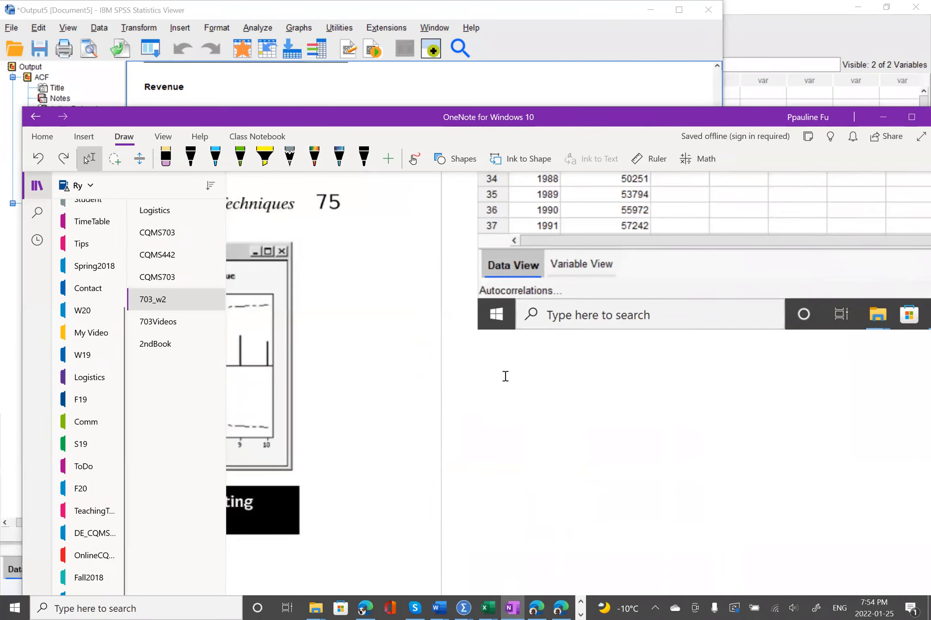
pyautogui.hotkey('ctrl', 'v')
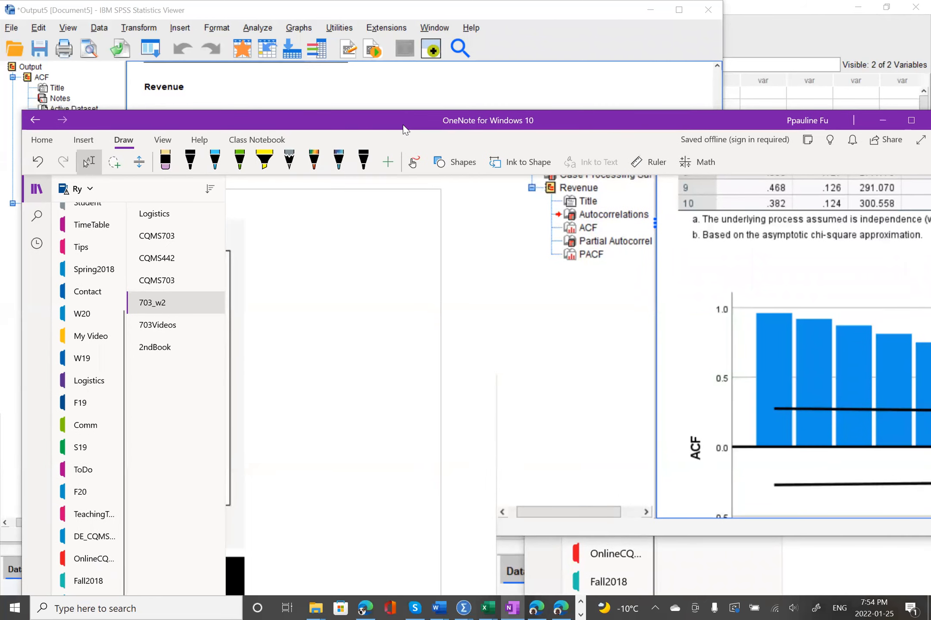
pyautogui.moveTo(288, 123); pyautogui.dragTo(170, 120)
pyautogui.hscroll(3, 566, 338)
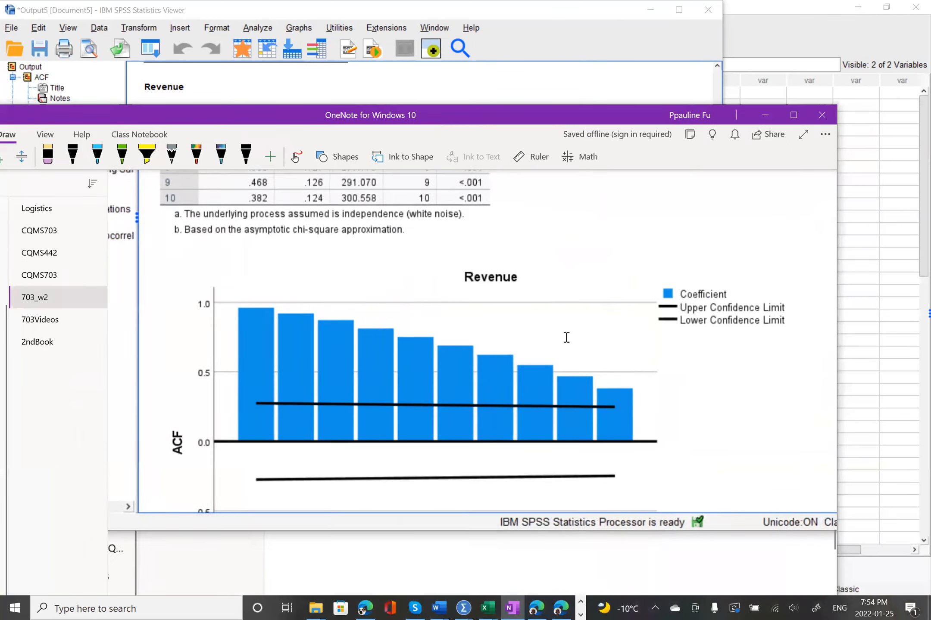
# Handwrite r1, r2 and r3 with the black pen beside the lag 1 to 3 values in the pasted Revenue Autocorrelations table.
pyautogui.scroll(5, 566, 338)
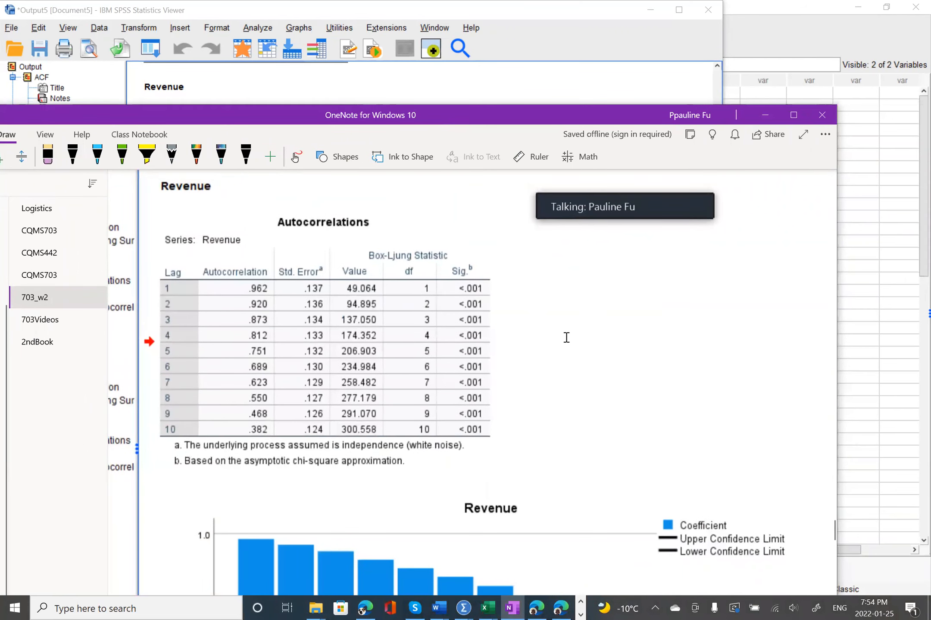
pyautogui.click(73, 156)
pyautogui.moveTo(208, 285)
pyautogui.mouseDown()
pyautogui.moveTo(218, 297)
pyautogui.moveTo(211, 310)
pyautogui.moveTo(215, 301)
pyautogui.mouseUp()
pyautogui.moveTo(217, 303)
pyautogui.mouseDown()
pyautogui.moveTo(213, 324)
pyautogui.moveTo(218, 315)
pyautogui.moveTo(222, 330)
pyautogui.mouseUp()
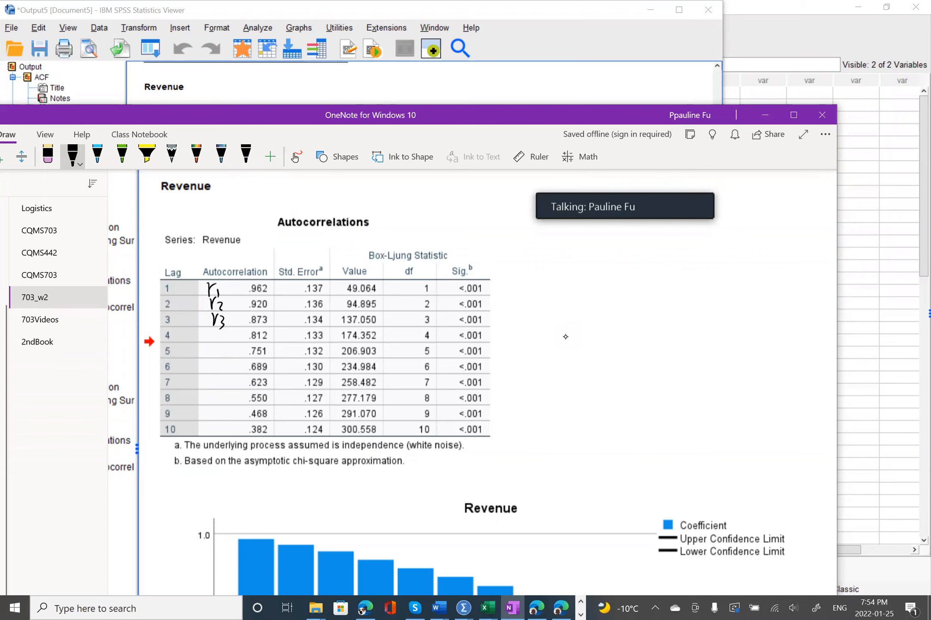
pyautogui.press('Escape')
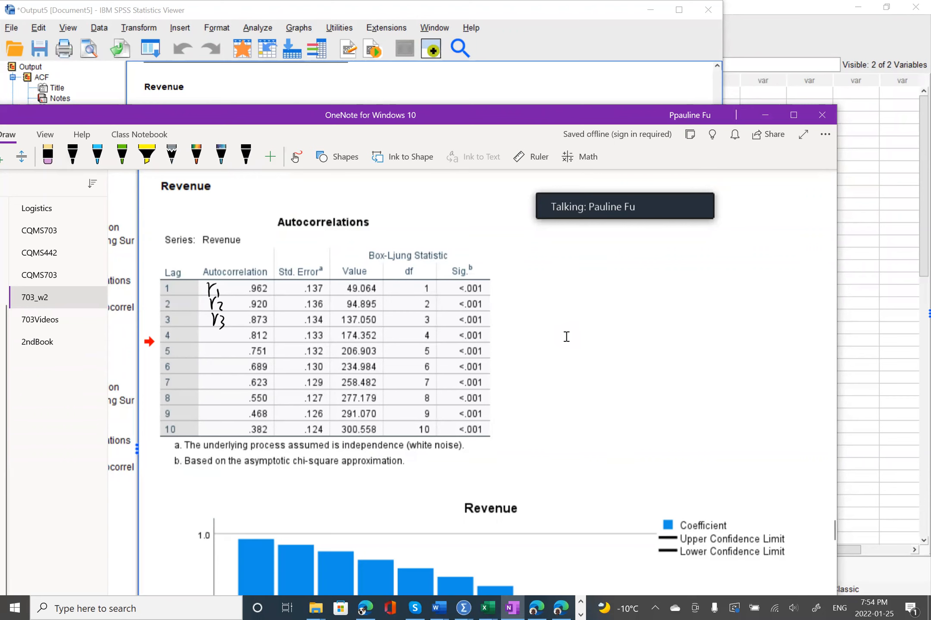
# Underline the ACF axis label and trace the upper and lower confidence limit lines on the pasted Revenue chart with the pen.
pyautogui.scroll(-3, 566, 337)
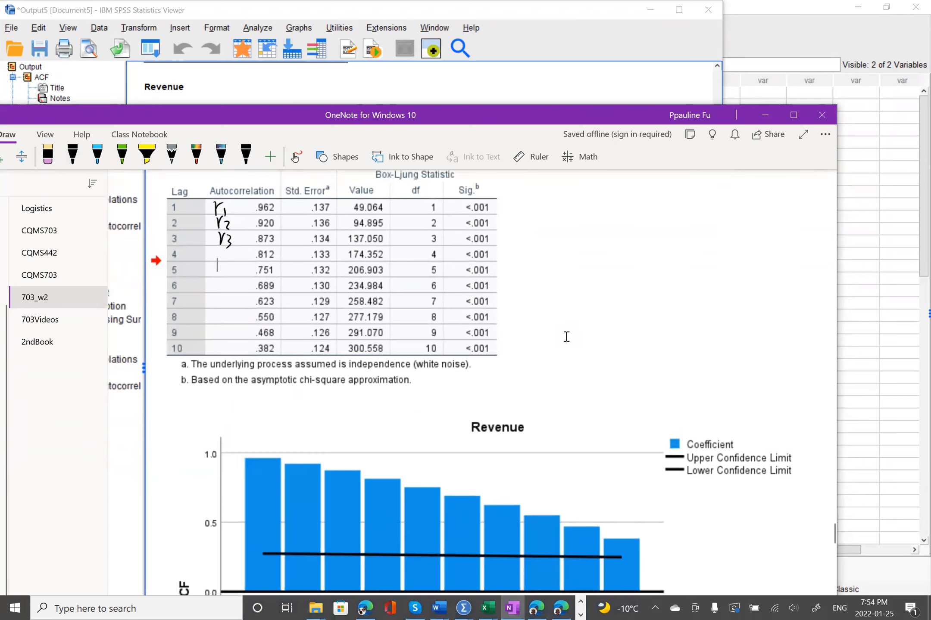
pyautogui.scroll(-3, 566, 336)
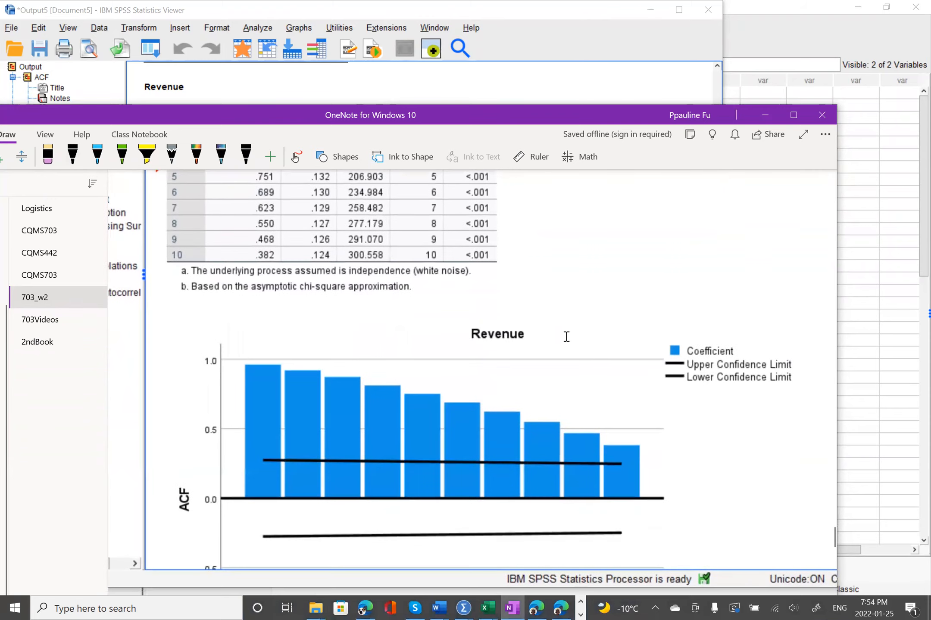
pyautogui.scroll(-1, 566, 337)
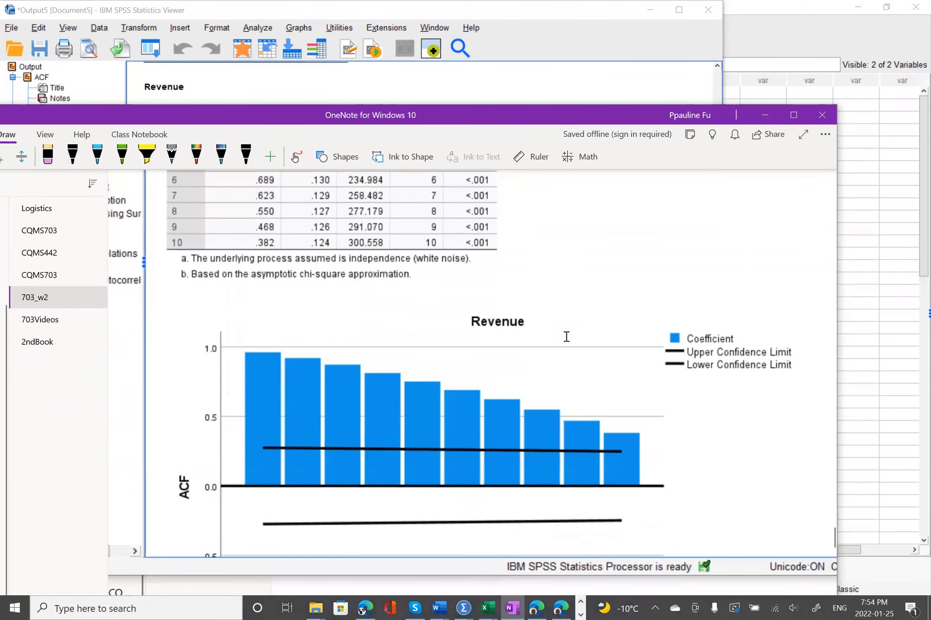
pyautogui.scroll(4, 567, 336)
pyautogui.scroll(-1, 566, 337)
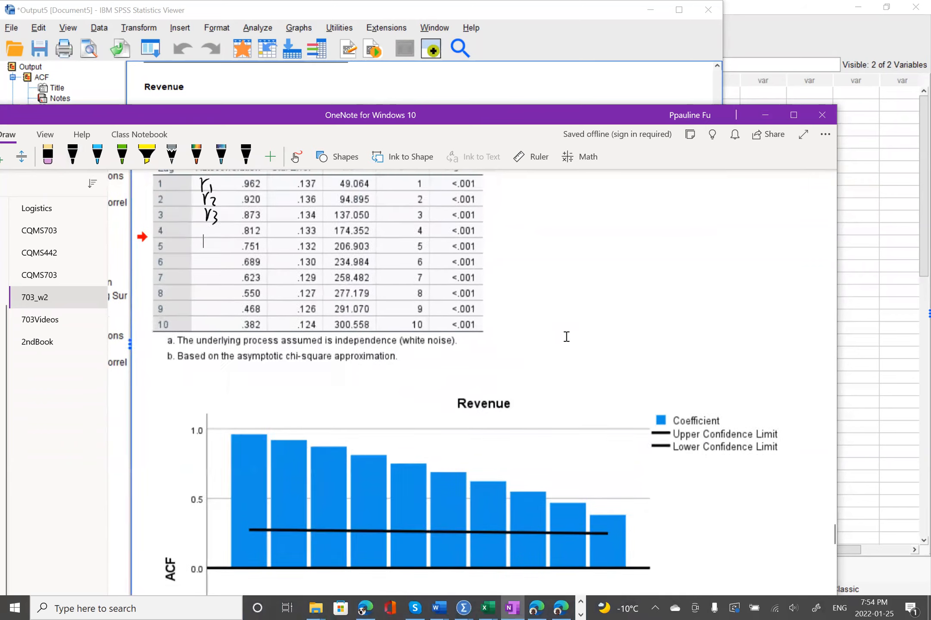
pyautogui.scroll(-3, 567, 337)
pyautogui.moveTo(176, 526); pyautogui.dragTo(171, 483)
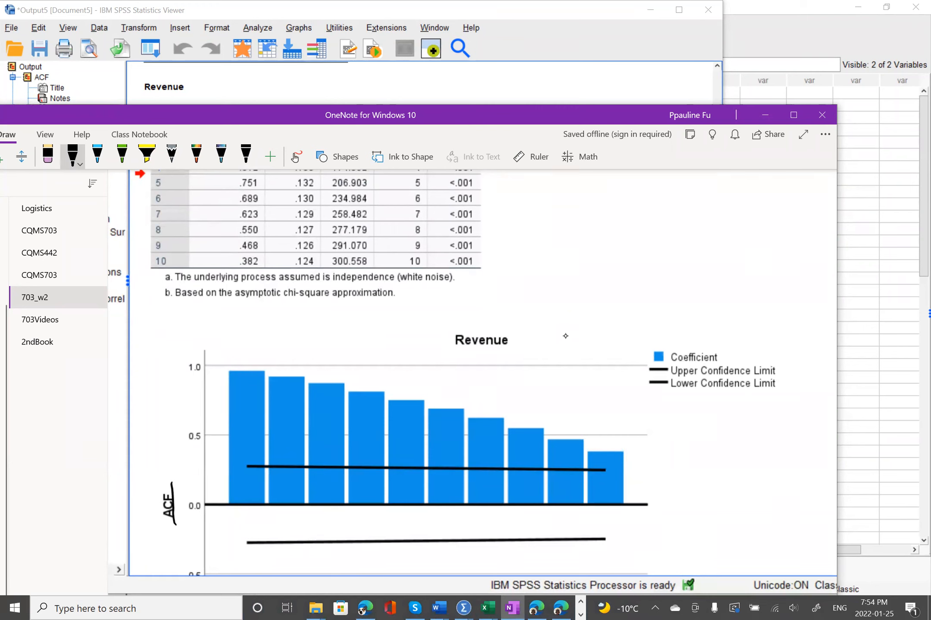
pyautogui.moveTo(246, 463); pyautogui.dragTo(629, 470)
pyautogui.moveTo(237, 545); pyautogui.dragTo(275, 548)
pyautogui.moveTo(437, 546); pyautogui.dragTo(609, 548)
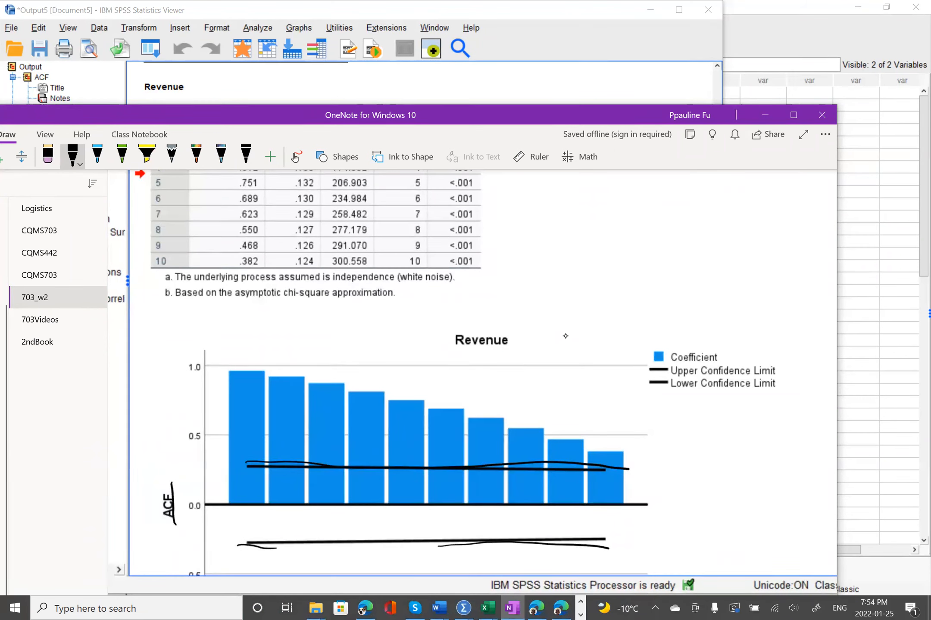
# Handwrite r1, r2 and r3 above the first three bars of the Revenue ACF chart and trace the upper confidence limit again.
pyautogui.moveTo(237, 345)
pyautogui.mouseDown()
pyautogui.moveTo(240, 364)
pyautogui.moveTo(249, 346)
pyautogui.mouseUp()
pyautogui.moveTo(256, 354)
pyautogui.mouseDown()
pyautogui.moveTo(257, 369)
pyautogui.moveTo(295, 346)
pyautogui.mouseUp()
pyautogui.moveTo(296, 356); pyautogui.dragTo(308, 370)
pyautogui.moveTo(328, 356)
pyautogui.mouseDown()
pyautogui.moveTo(338, 358)
pyautogui.moveTo(341, 386)
pyautogui.mouseUp()
pyautogui.moveTo(233, 465)
pyautogui.mouseDown()
pyautogui.moveTo(459, 462)
pyautogui.moveTo(615, 474)
pyautogui.mouseUp()
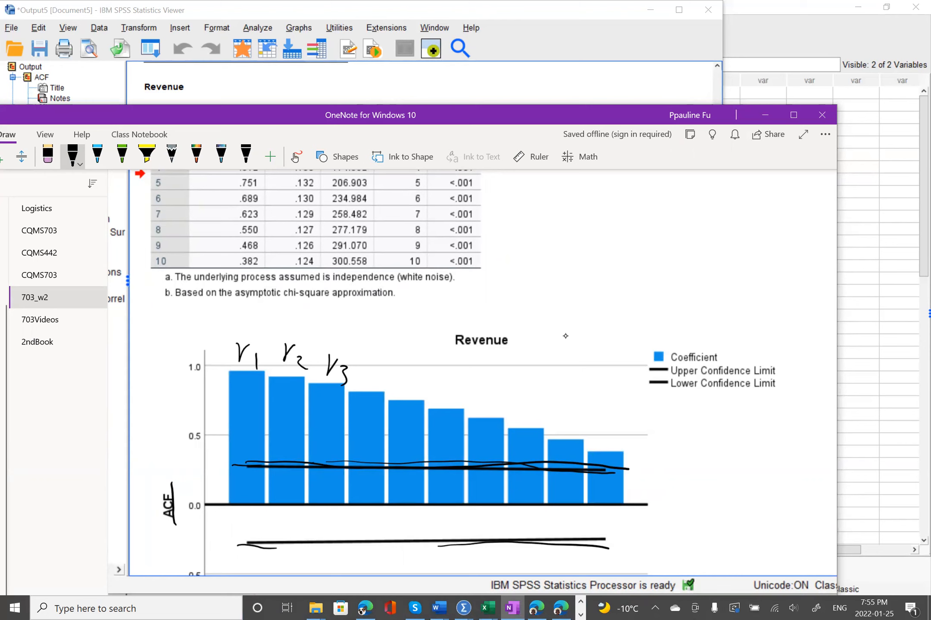
pyautogui.press('Escape')
# Handwrite the word "Trend" in the blank space beside the Revenue autocorrelation table.
pyautogui.scroll(-3, 571, 326)
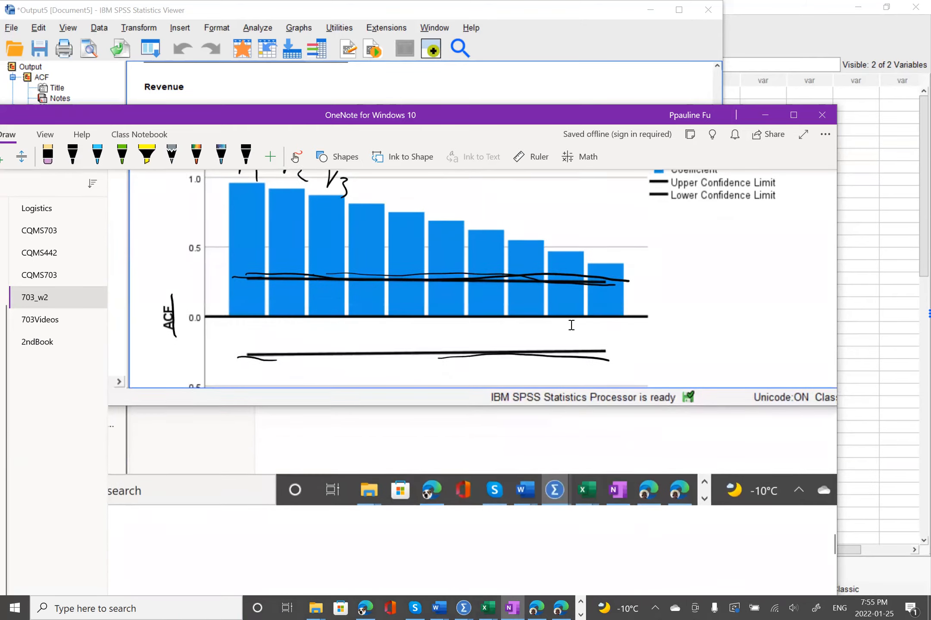
pyautogui.scroll(4, 571, 326)
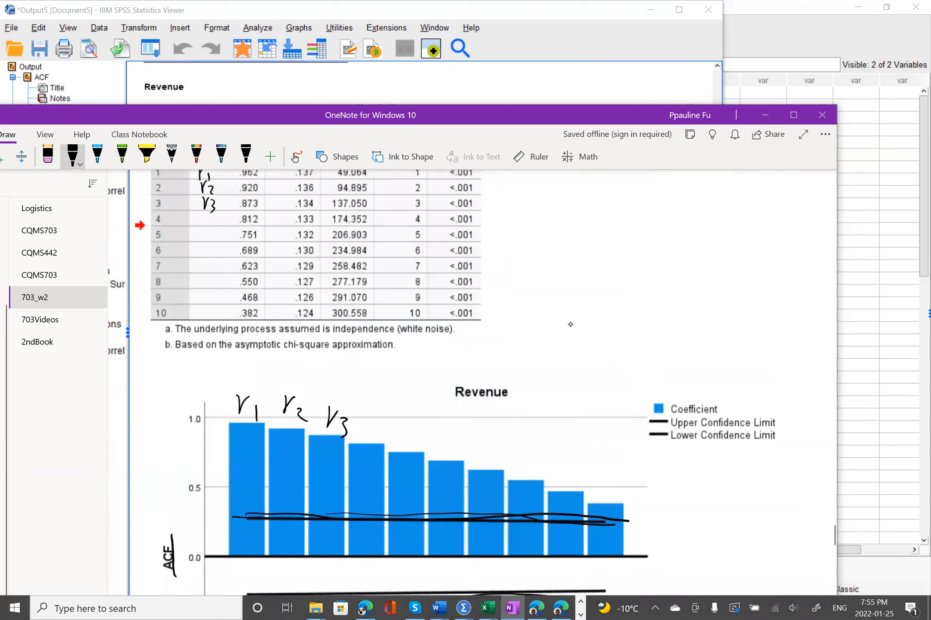
pyautogui.scroll(1, 571, 325)
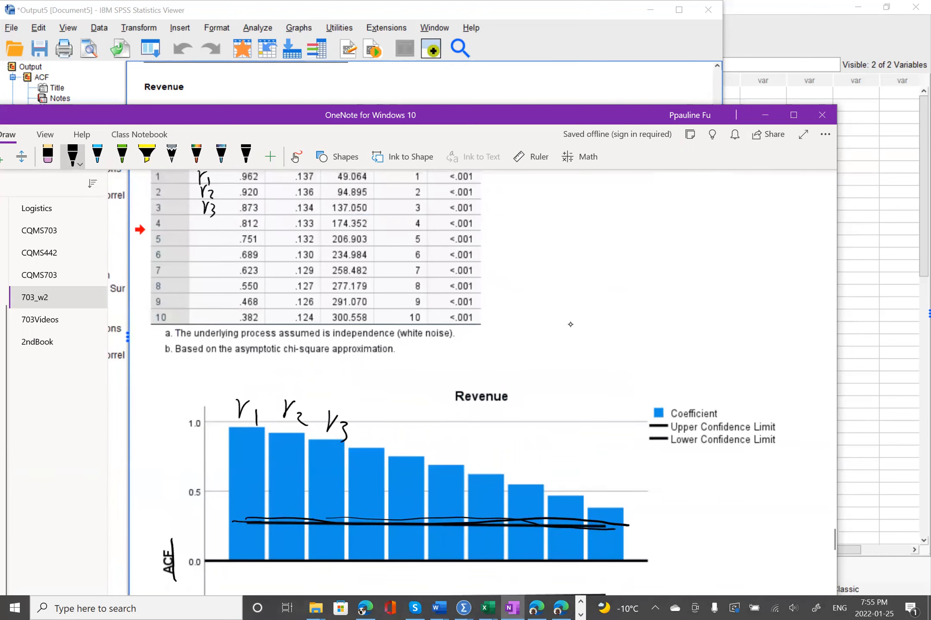
pyautogui.moveTo(515, 216); pyautogui.dragTo(543, 215)
pyautogui.moveTo(530, 219)
pyautogui.mouseDown()
pyautogui.moveTo(523, 252)
pyautogui.moveTo(559, 229)
pyautogui.mouseUp()
pyautogui.moveTo(559, 240)
pyautogui.mouseDown()
pyautogui.moveTo(573, 233)
pyautogui.moveTo(579, 250)
pyautogui.mouseUp()
pyautogui.moveTo(602, 238)
pyautogui.mouseDown()
pyautogui.moveTo(585, 257)
pyautogui.moveTo(621, 263)
pyautogui.mouseUp()
pyautogui.moveTo(647, 223); pyautogui.dragTo(633, 279)
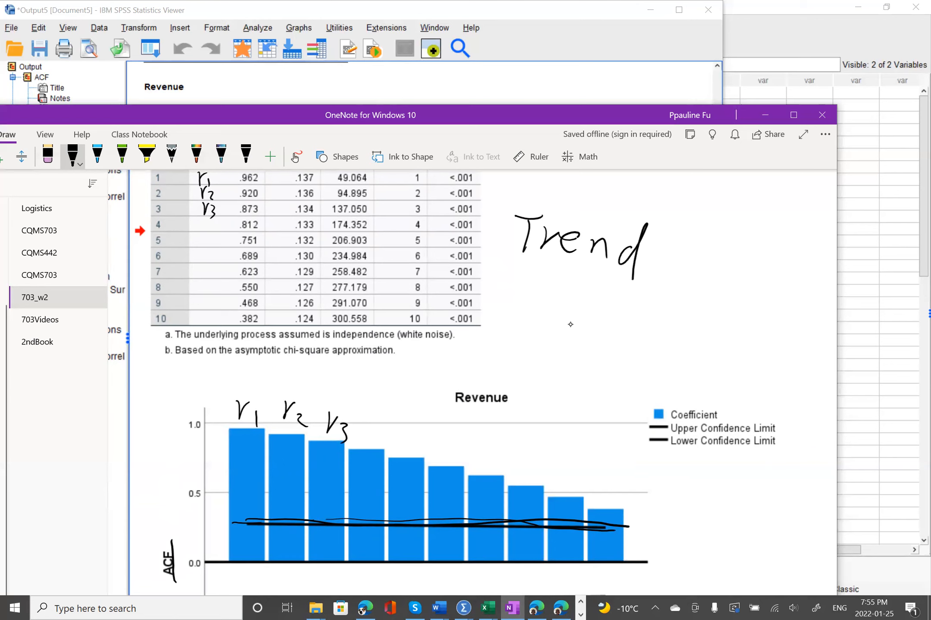
pyautogui.press('Escape')
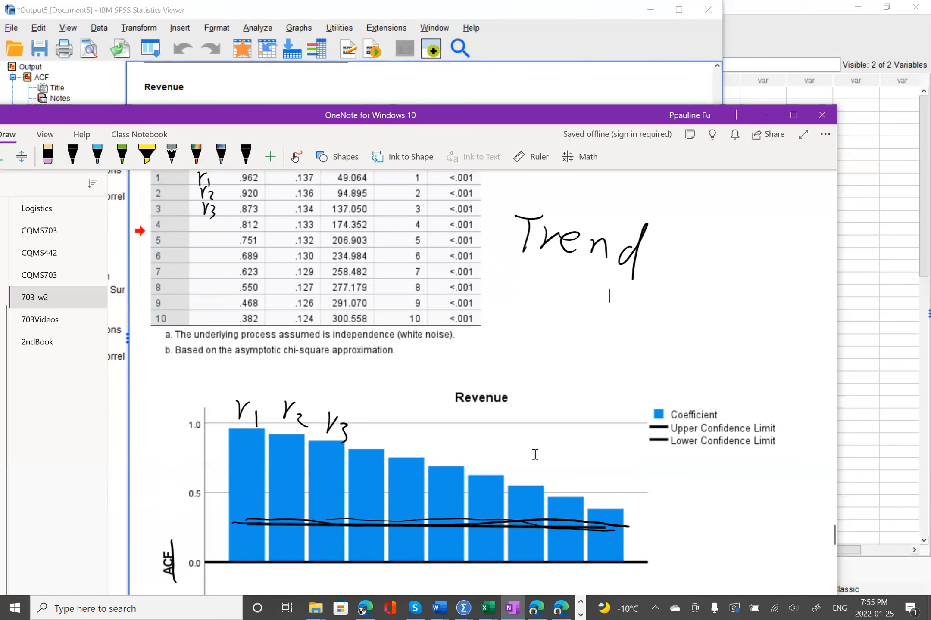
# Switch to SPSS, view the Ch3_Table3_4_Sears dataset as a reference and bring up the Untitled5 dataset.
pyautogui.moveTo(466, 607)
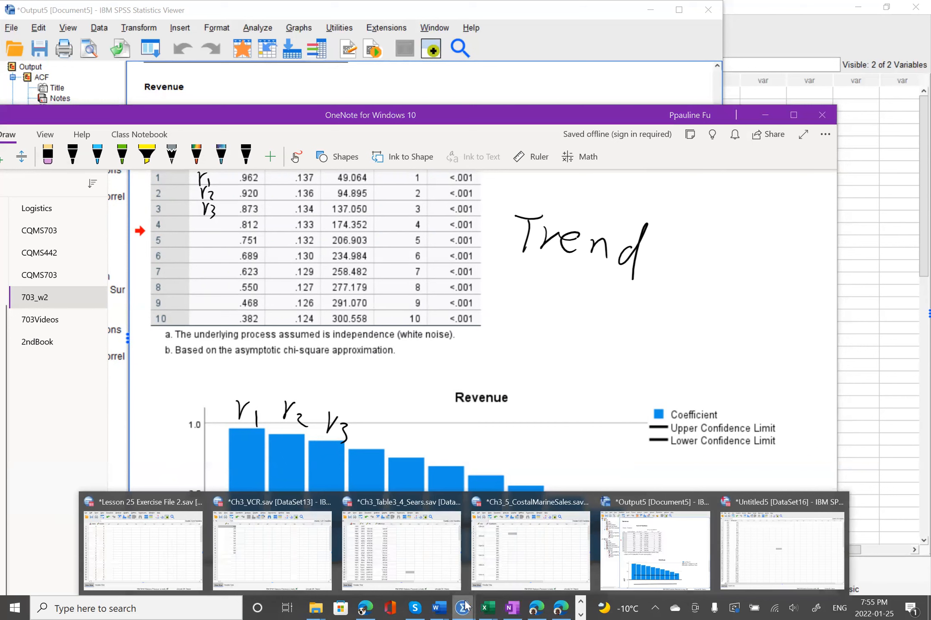
pyautogui.click(426, 561)
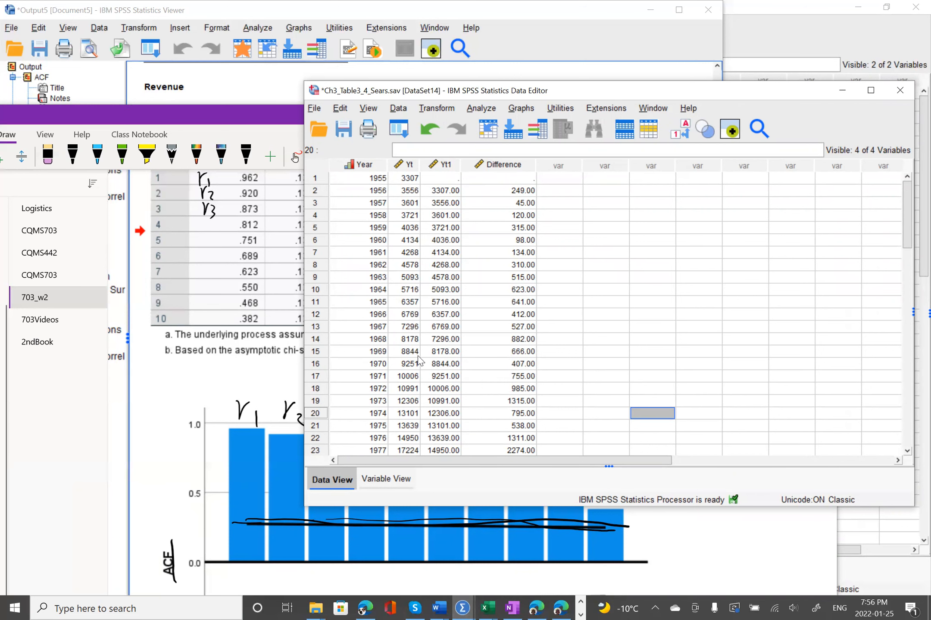
pyautogui.click(469, 607)
pyautogui.click(786, 578)
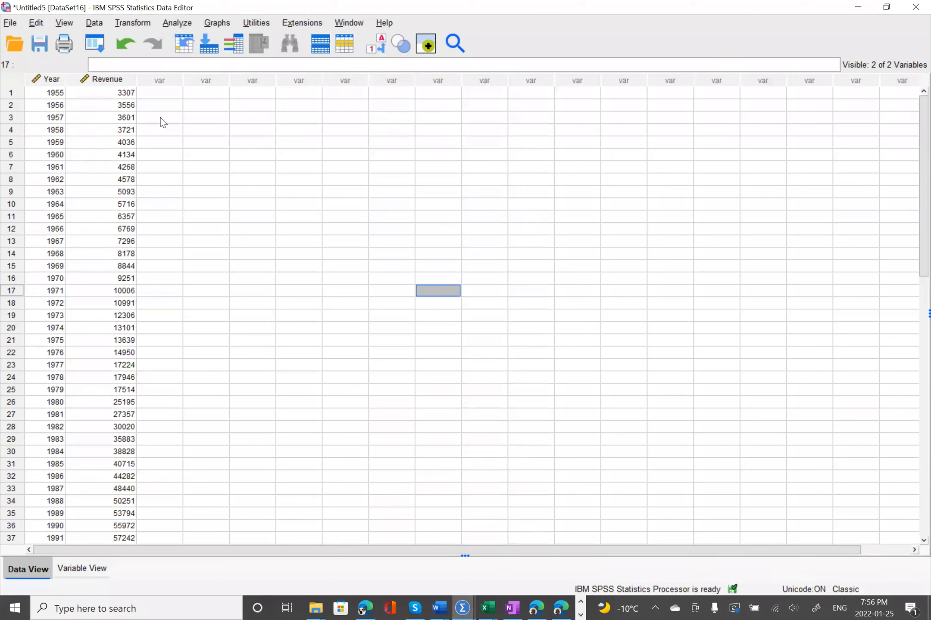
# Rename the Revenue variable to Yt in the Untitled5 dataset.
pyautogui.click(109, 79)
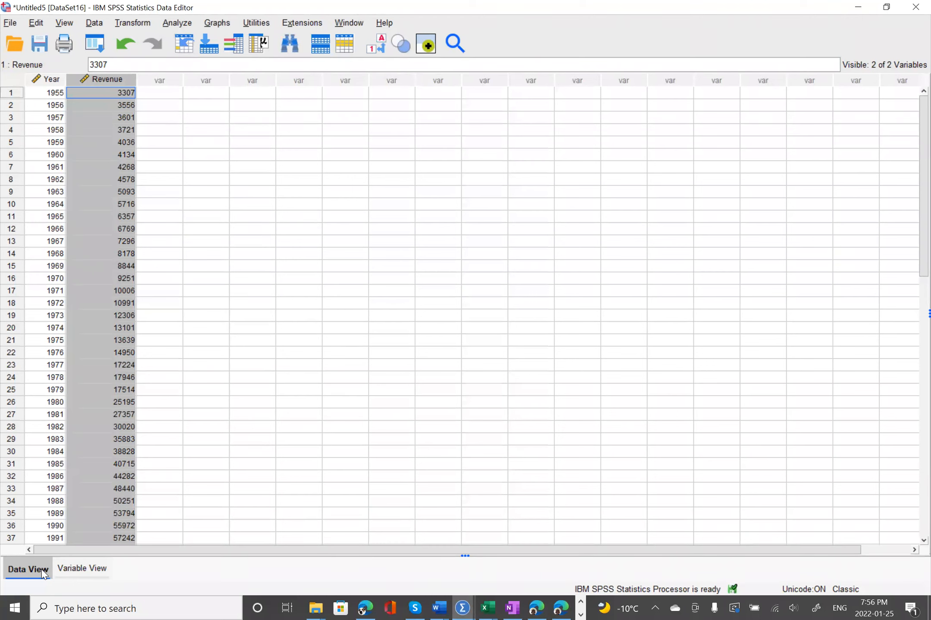
pyautogui.click(82, 568)
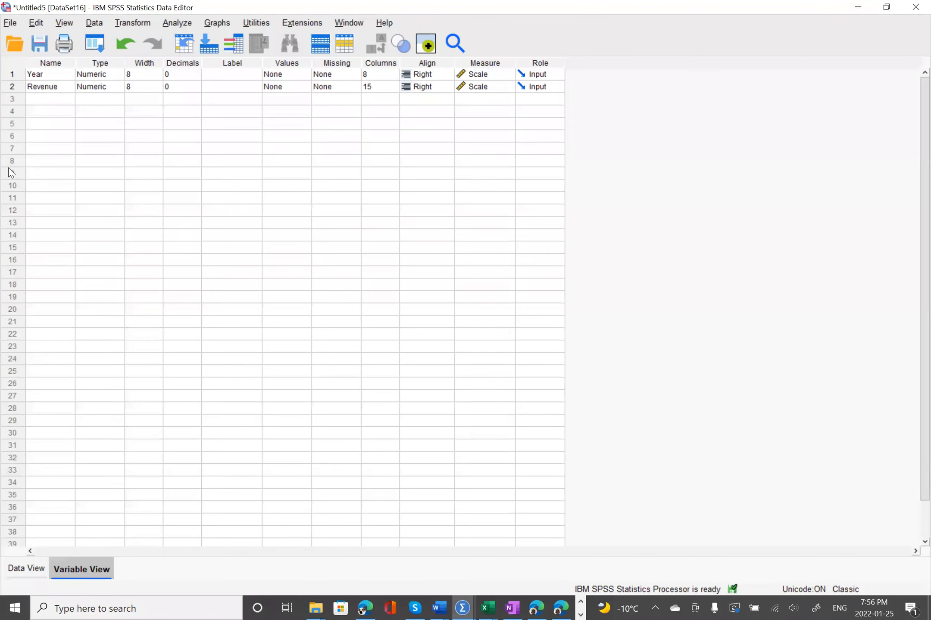
pyautogui.click(65, 87)
pyautogui.doubleClick(65, 87)
pyautogui.write('Y')
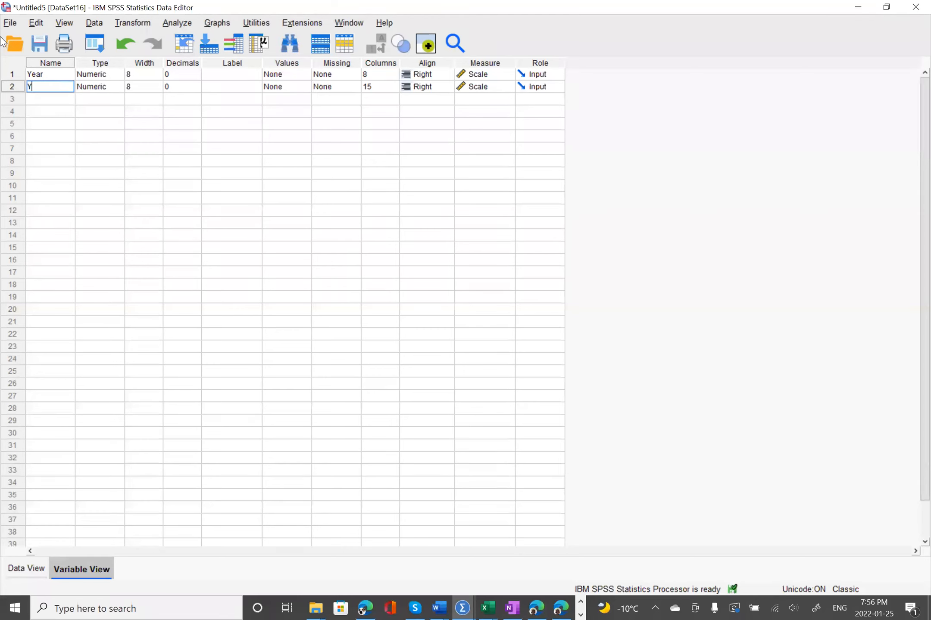
pyautogui.write('t')
pyautogui.click(121, 267)
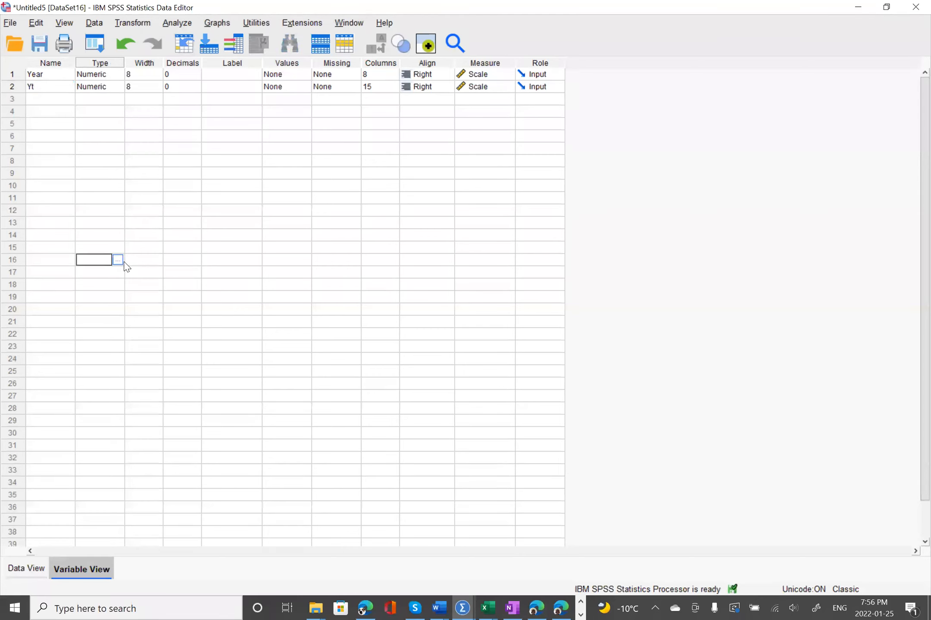
# Copy the Yt values for the years 1955 to 2003.
pyautogui.click(27, 576)
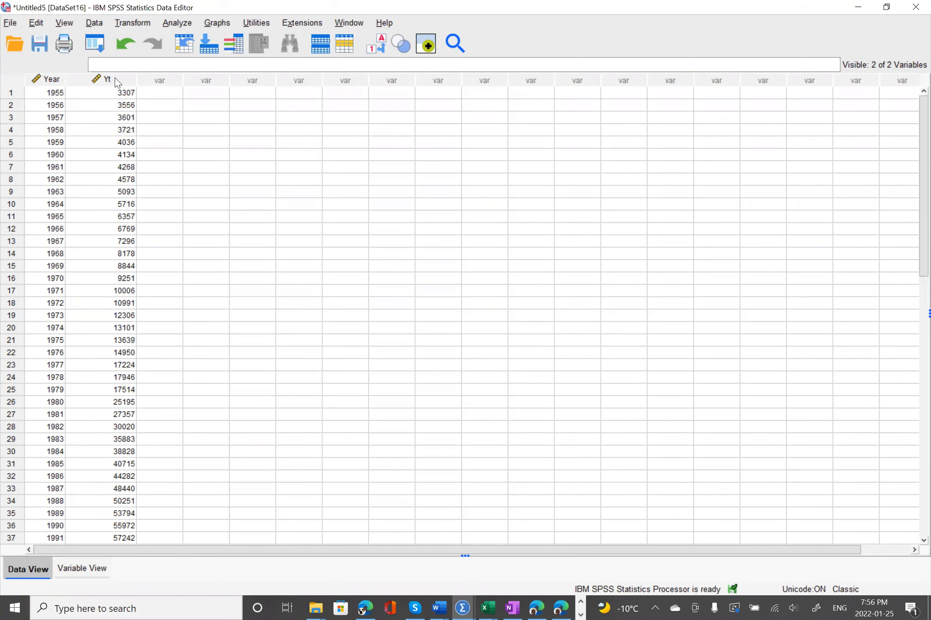
pyautogui.moveTo(127, 98); pyautogui.dragTo(120, 307)
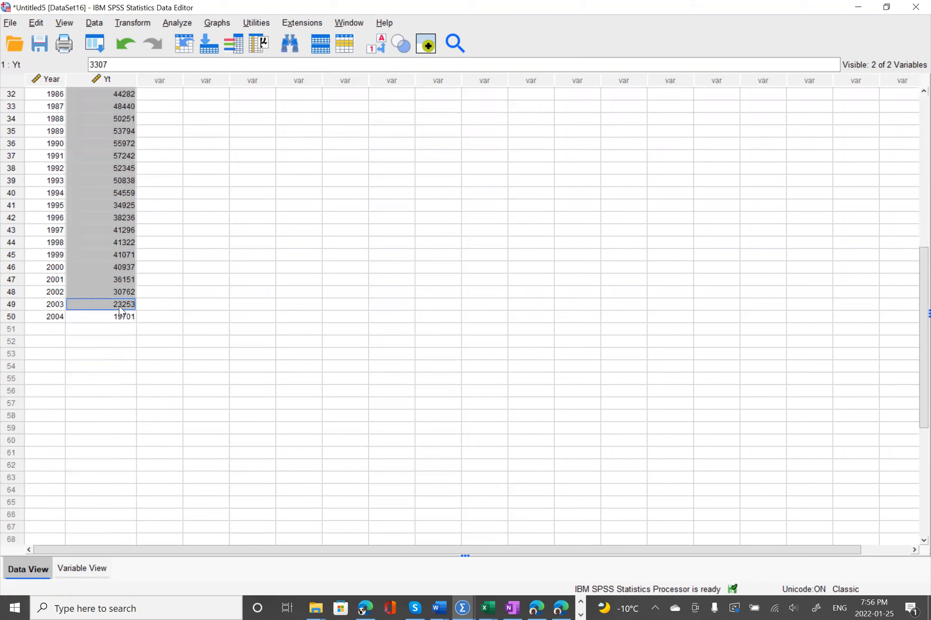
pyautogui.rightClick(105, 245)
pyautogui.click(148, 267)
# Paste the copied values into the empty column beside Yt, starting at the 1956 row, and check the column down to 2004.
pyautogui.scroll(10, 269, 194)
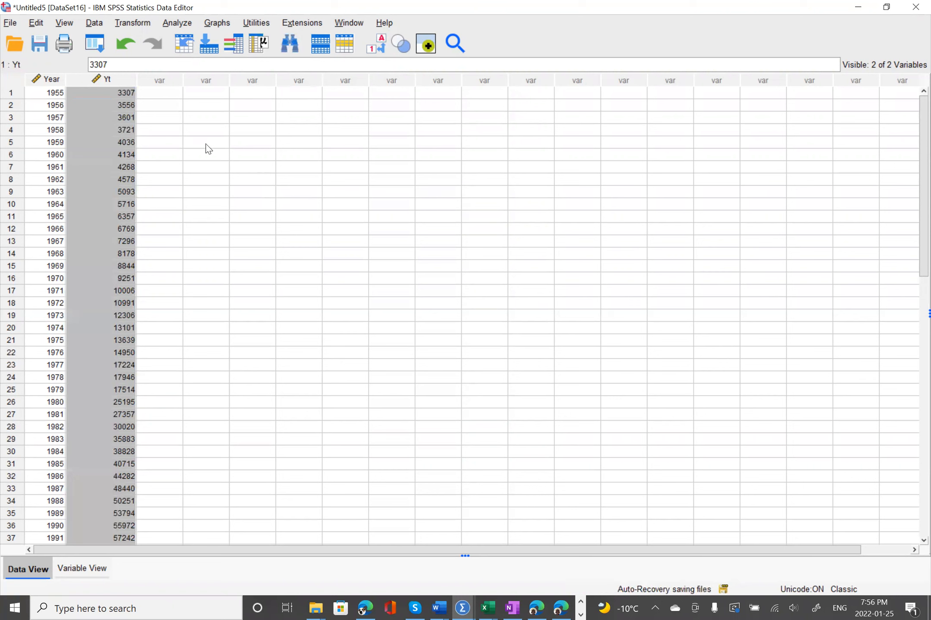
pyautogui.click(161, 108)
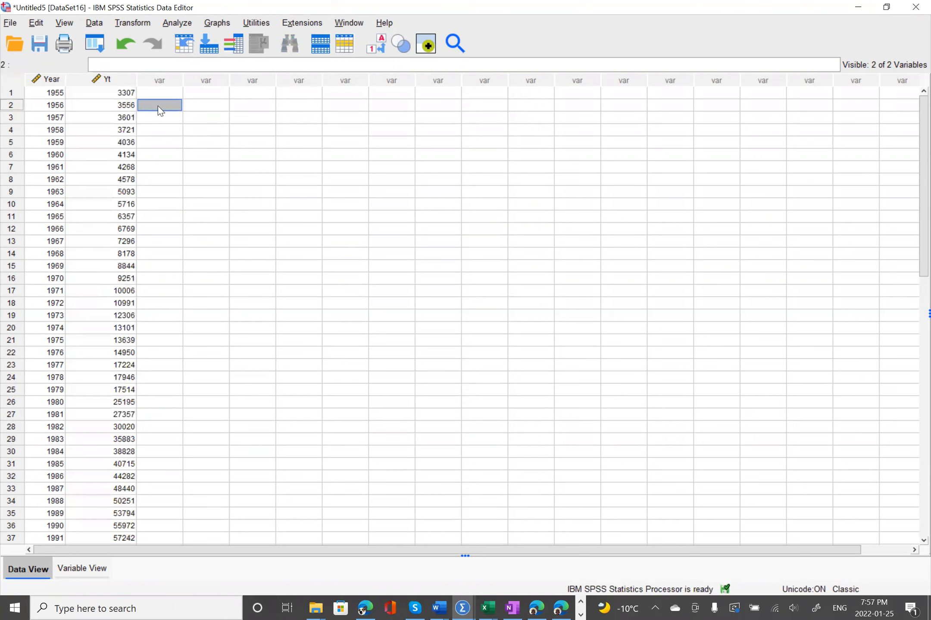
pyautogui.rightClick(158, 105)
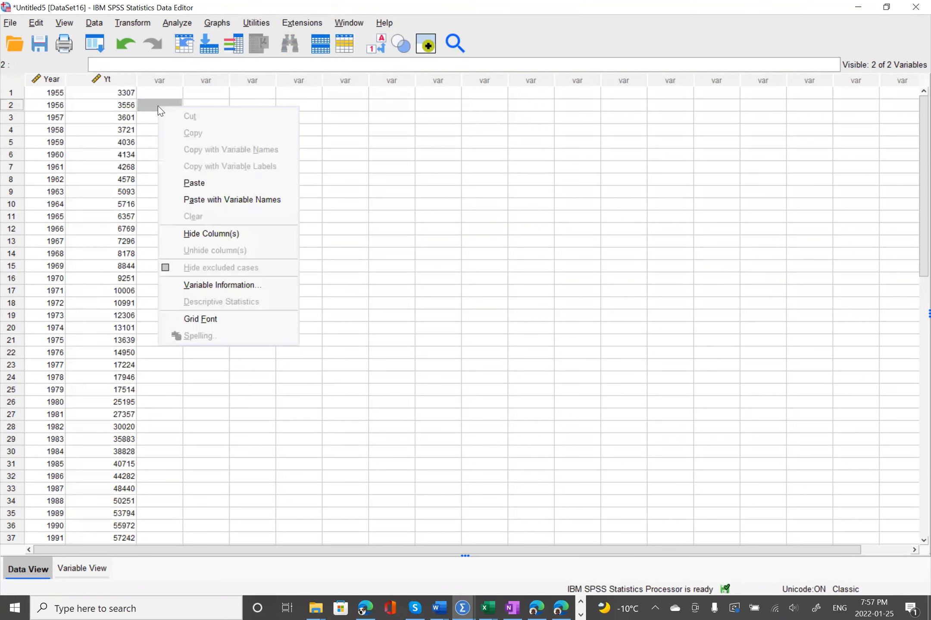
pyautogui.click(195, 183)
pyautogui.scroll(-2, 188, 210)
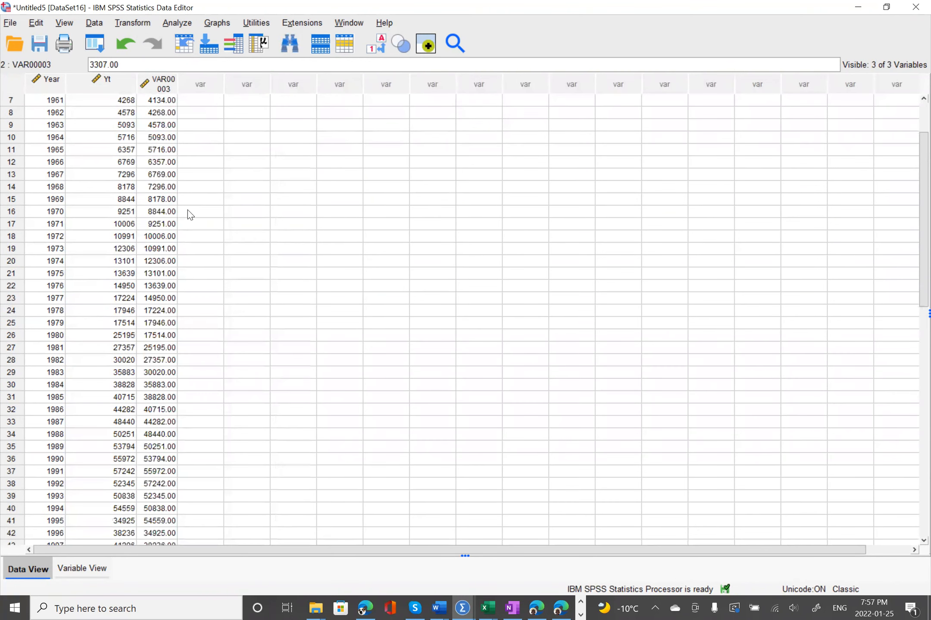
pyautogui.scroll(-3, 188, 210)
pyautogui.scroll(-1, 187, 210)
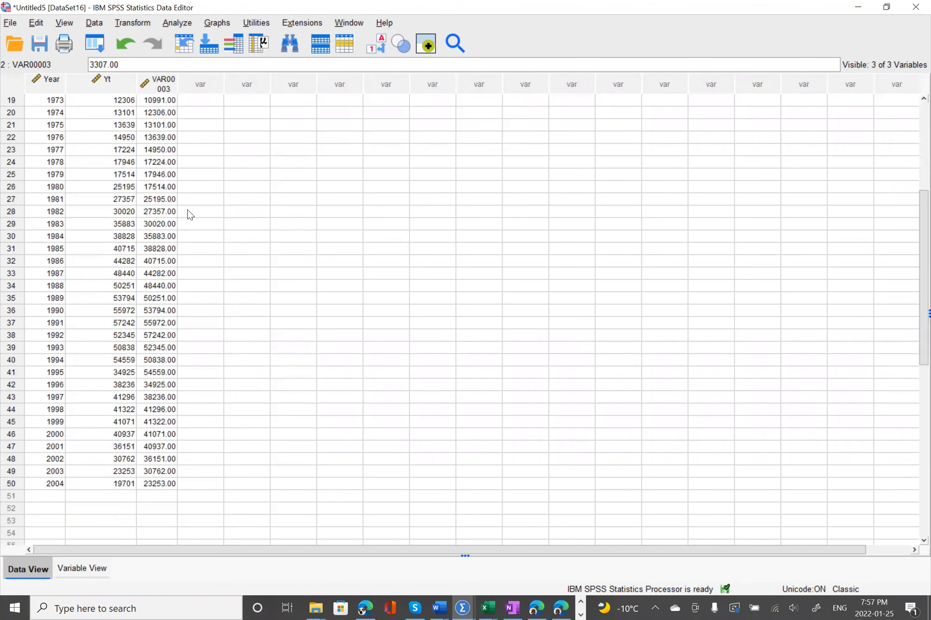
pyautogui.scroll(4, 188, 210)
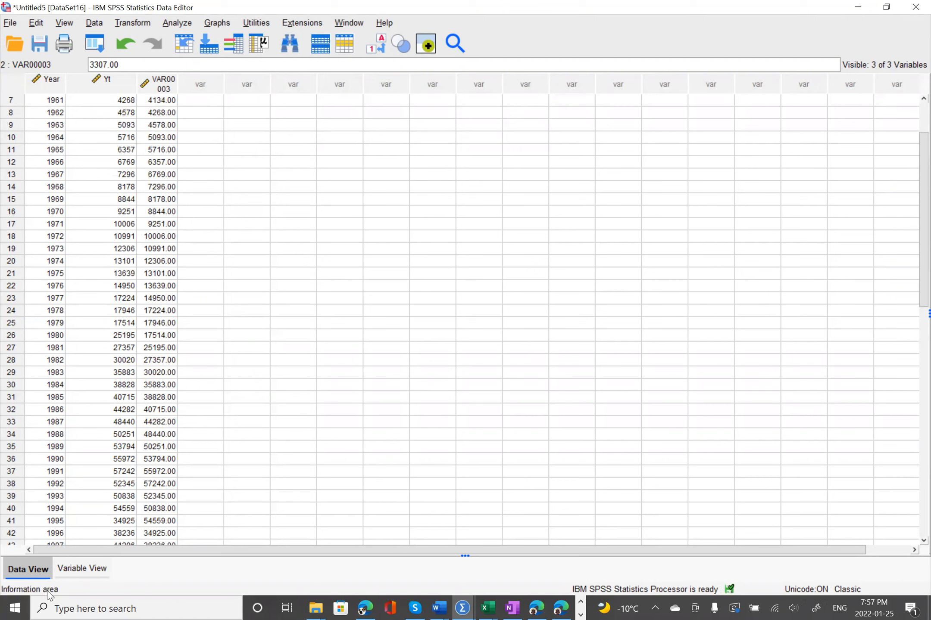
# Rename the pasted lag variable VAR00003 to Yt1.
pyautogui.click(79, 570)
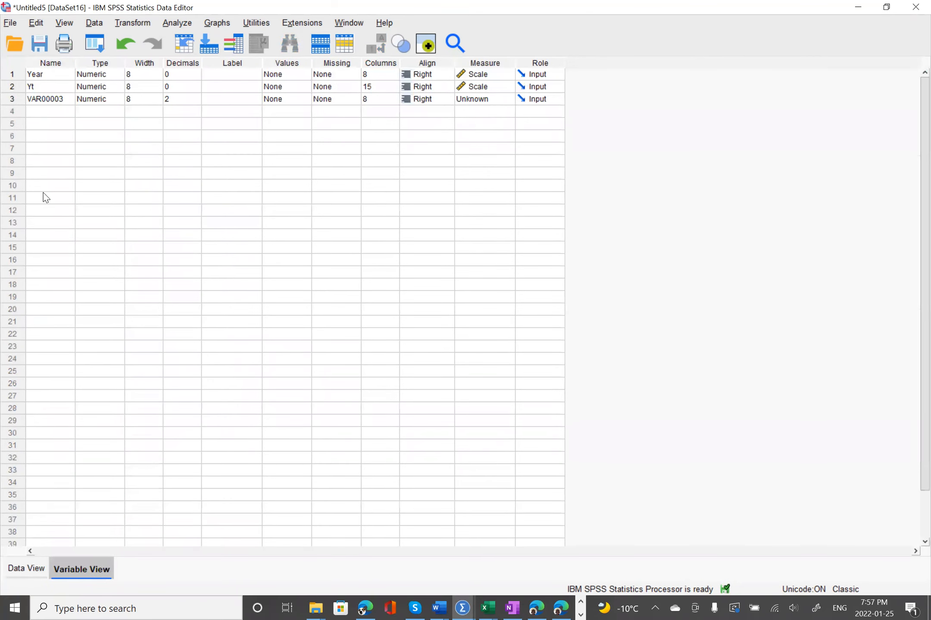
pyautogui.doubleClick(56, 99)
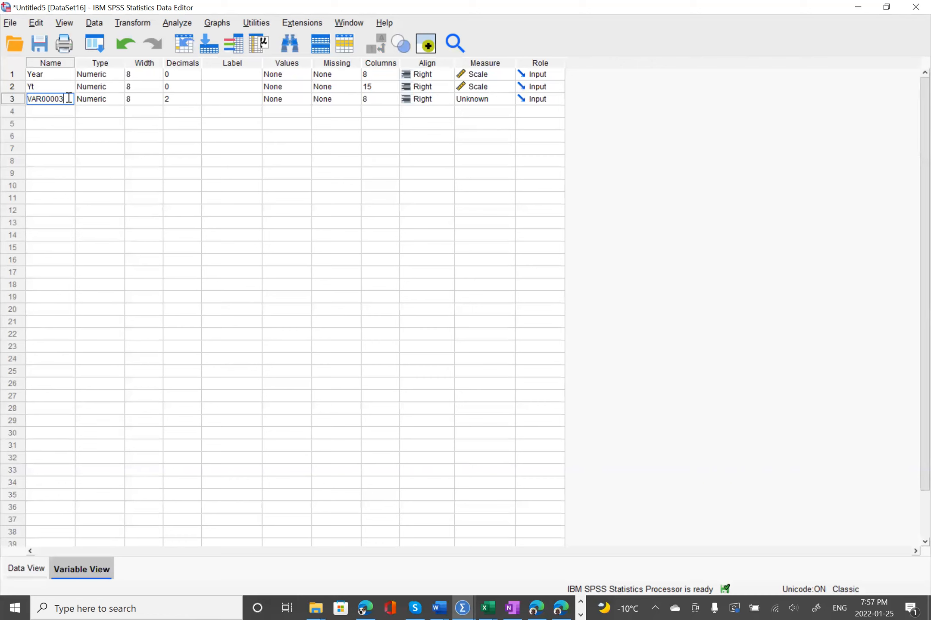
pyautogui.moveTo(69, 97); pyautogui.dragTo(5, 92)
pyautogui.write('Yt')
pyautogui.press('BackSpace')
pyautogui.write('t1')
# Compare the Yt and Yt1 values side by side in the 1956 and 1957 rows of the data.
pyautogui.click(38, 565)
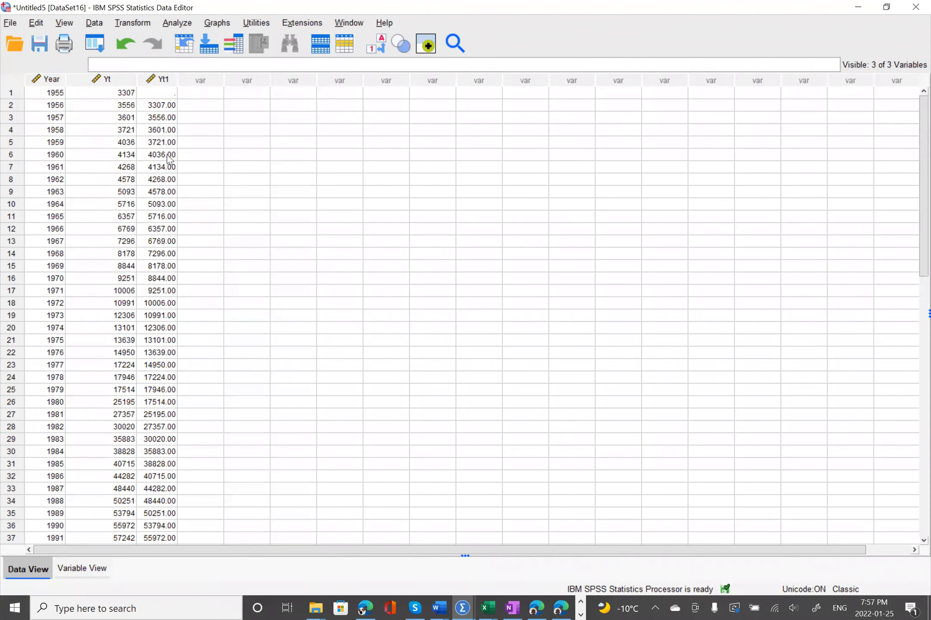
pyautogui.moveTo(117, 104); pyautogui.dragTo(164, 106)
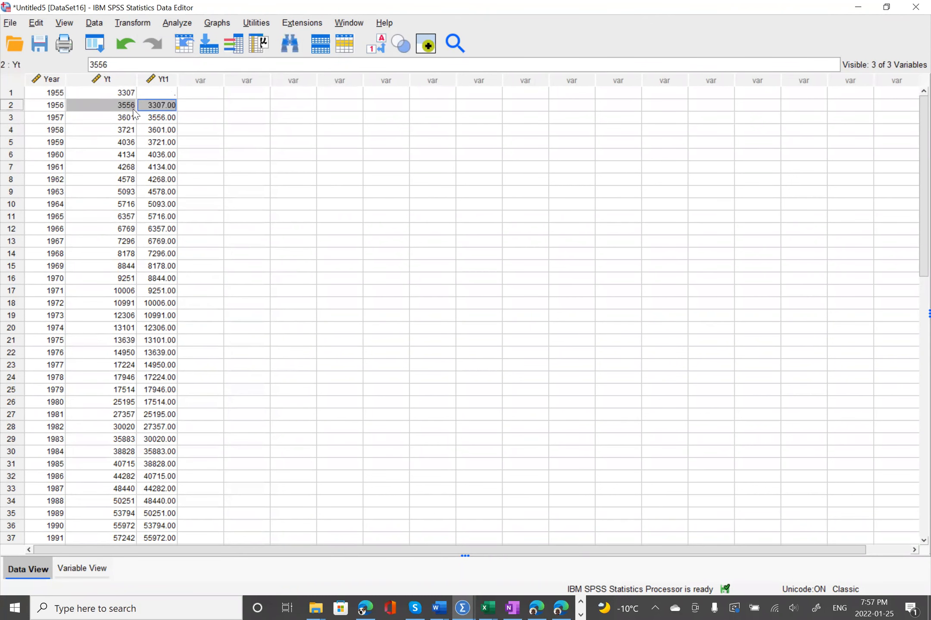
pyautogui.moveTo(108, 122); pyautogui.dragTo(146, 117)
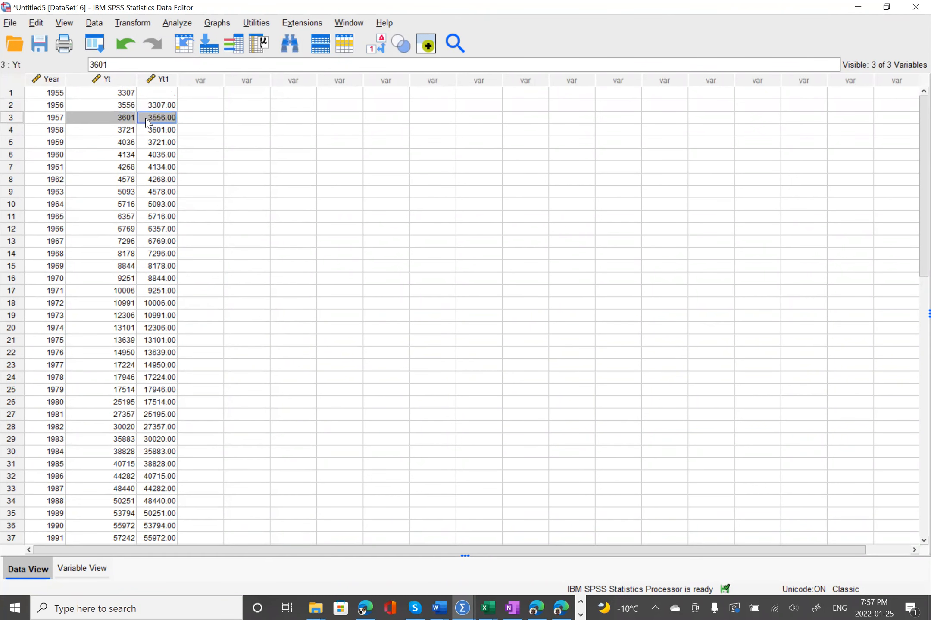
# Check the 1956 and 1957 rows for the Yt and Yt1 values that form each first difference.
pyautogui.click(121, 94)
pyautogui.click(116, 107)
pyautogui.moveTo(115, 111); pyautogui.dragTo(161, 123)
pyautogui.click(197, 106)
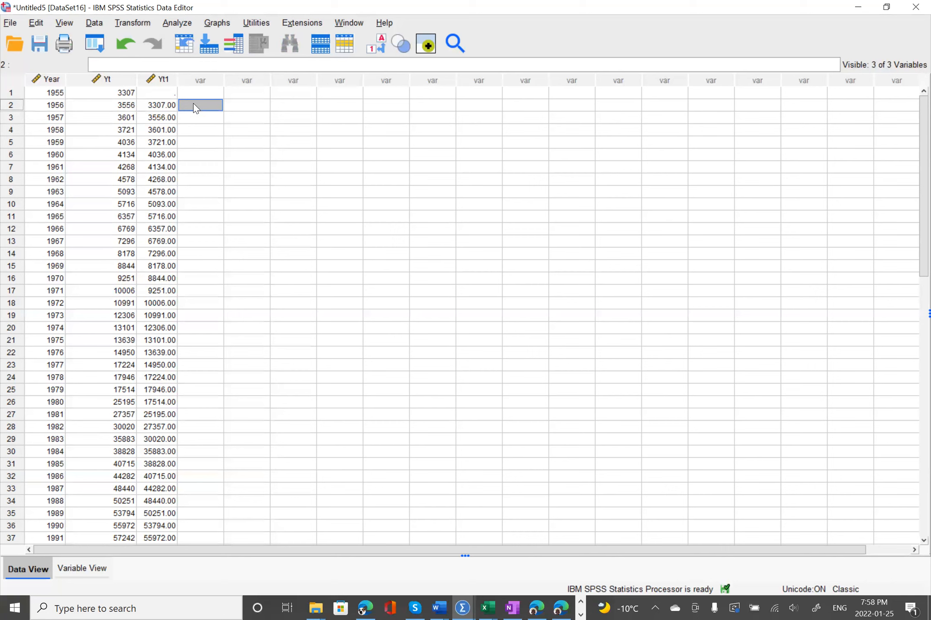
pyautogui.press('Left')
pyautogui.press('Left')
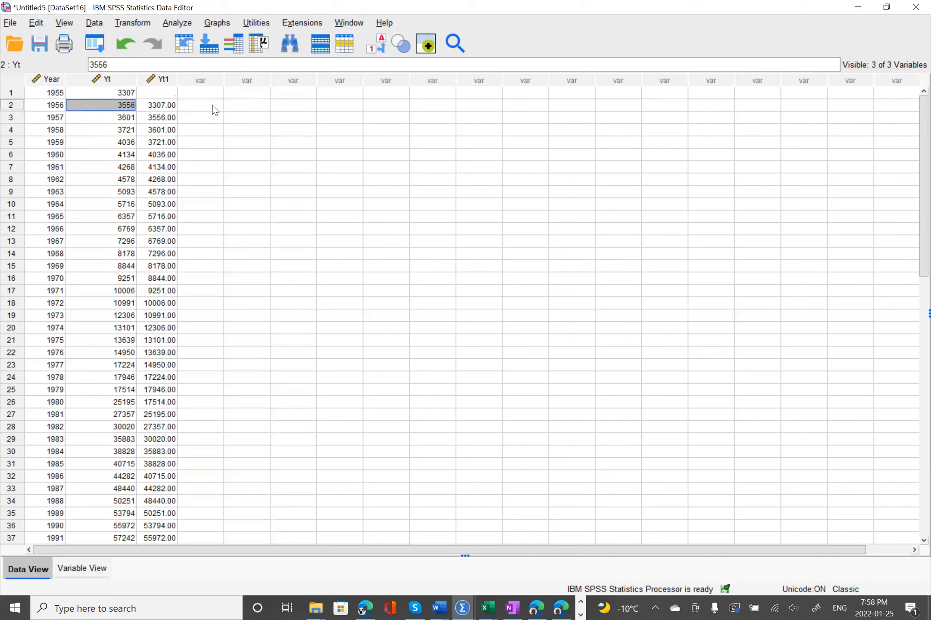
pyautogui.click(217, 108)
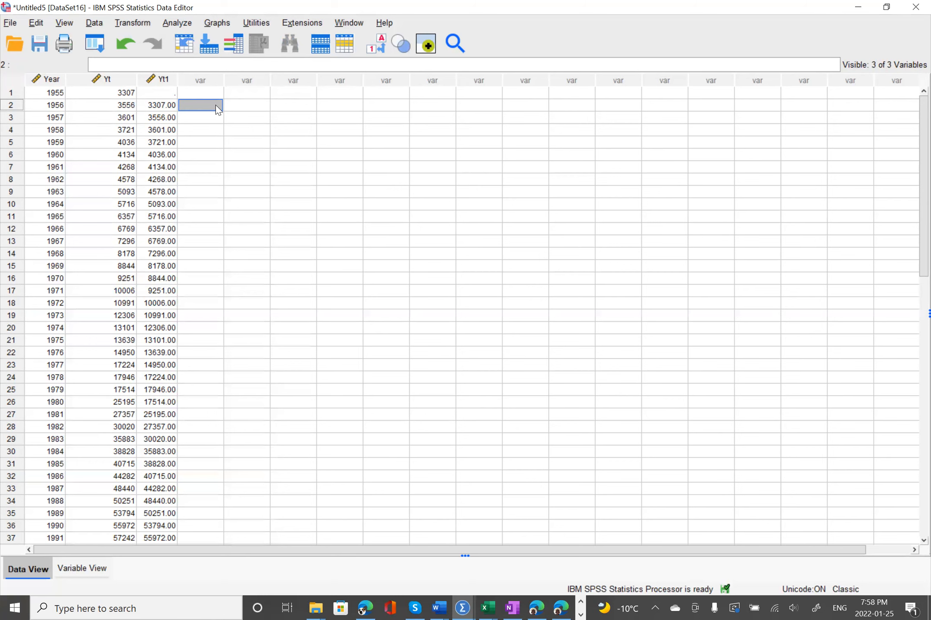
# Start a Compute Variable calculation with difference as the target variable.
pyautogui.click(137, 26)
pyautogui.click(163, 43)
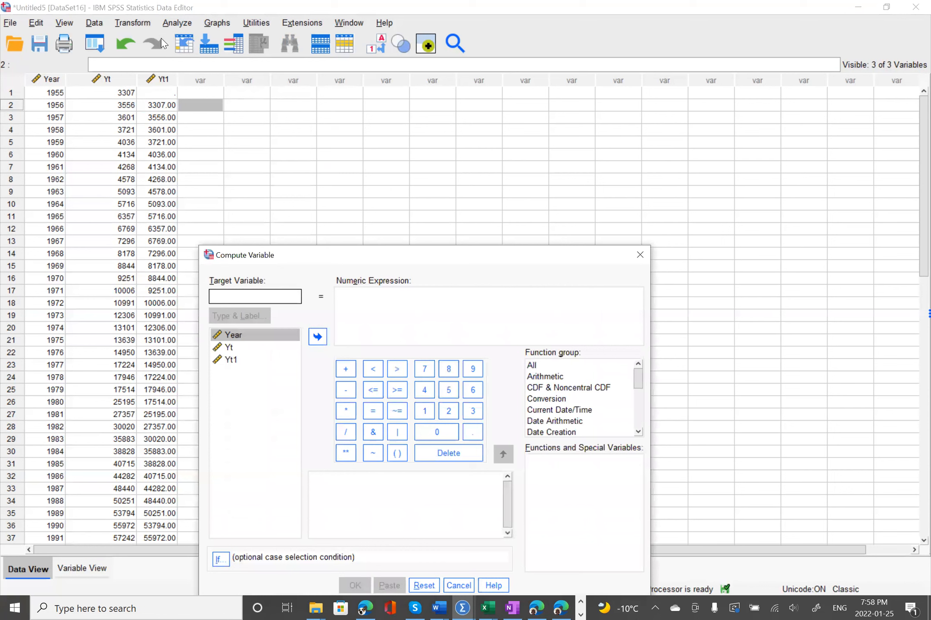
pyautogui.moveTo(334, 258); pyautogui.dragTo(361, 226)
pyautogui.click(276, 268)
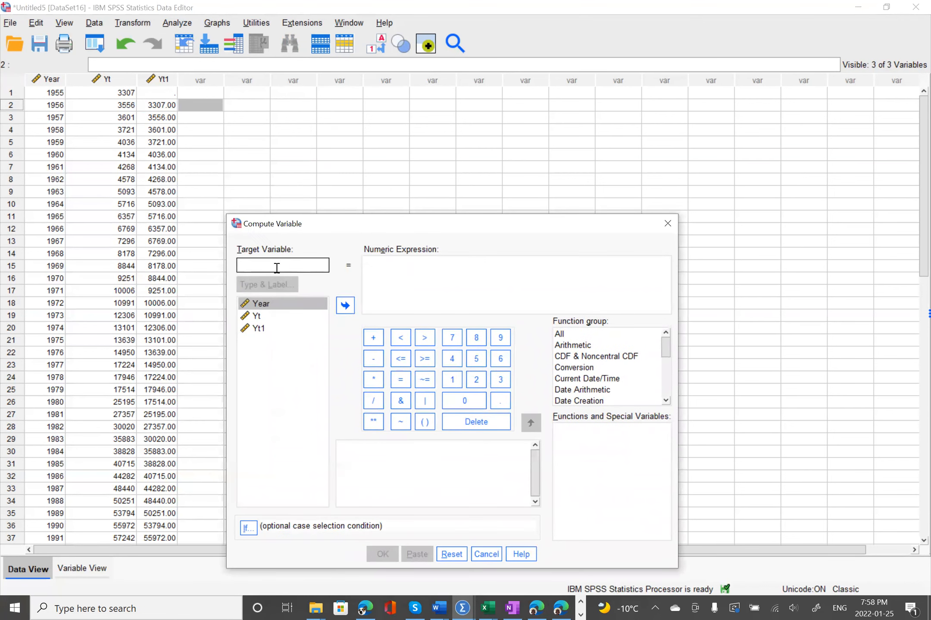
pyautogui.write('difference')
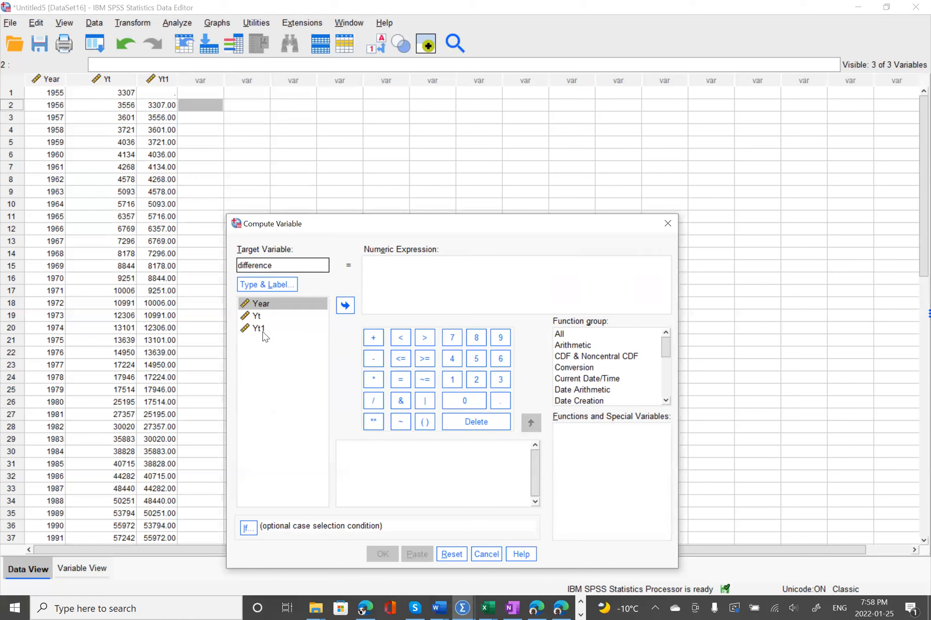
# Define the numeric expression as Yt-Yt1 and run the computation.
pyautogui.click(258, 317)
pyautogui.click(353, 313)
pyautogui.write('-')
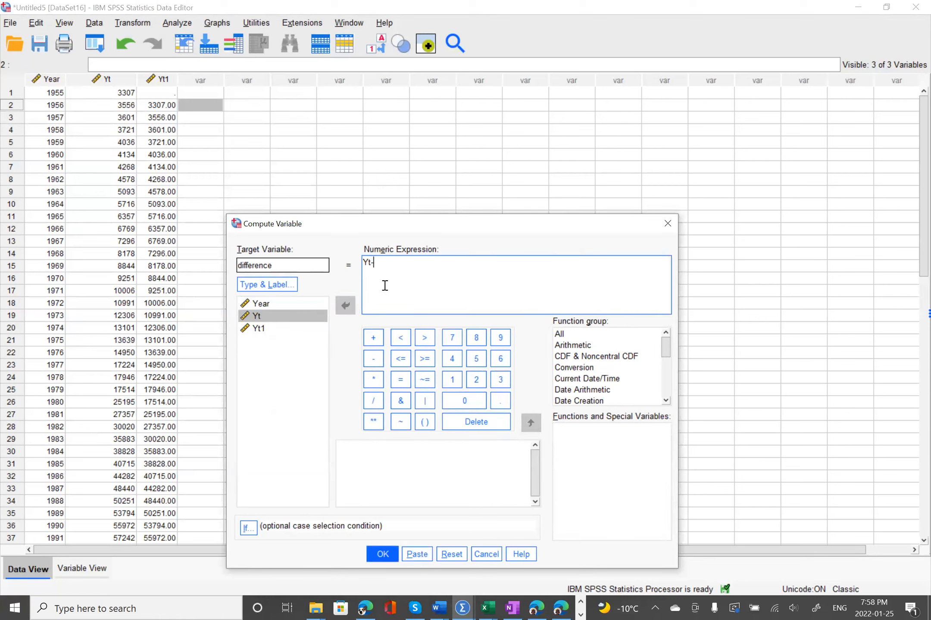
pyautogui.click(254, 329)
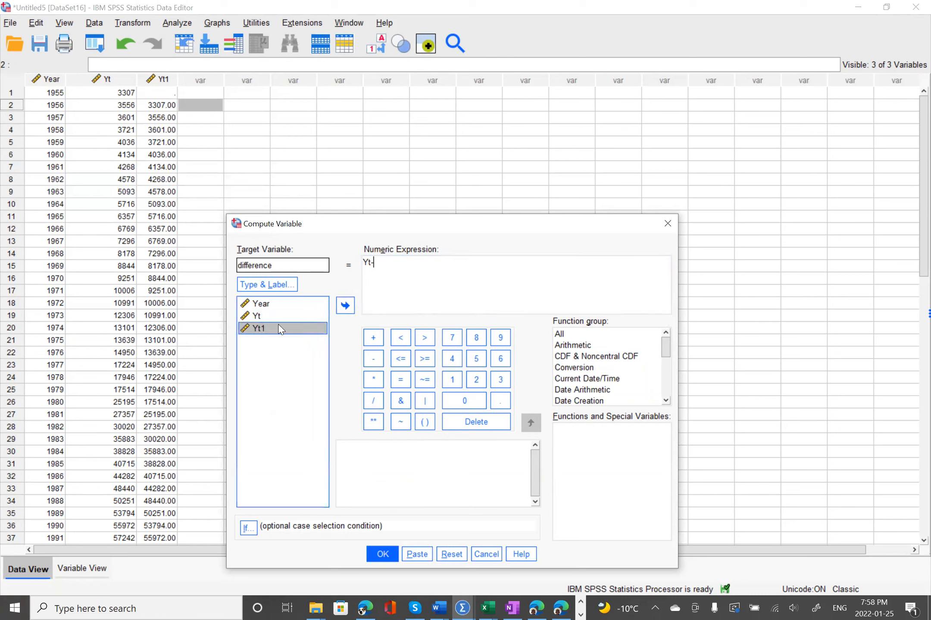
pyautogui.click(345, 306)
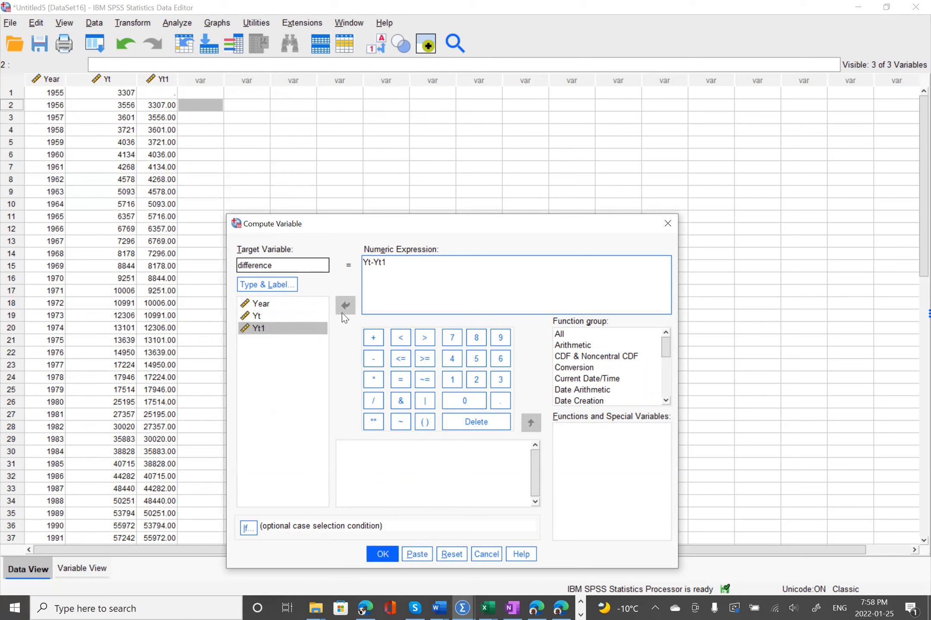
pyautogui.click(382, 555)
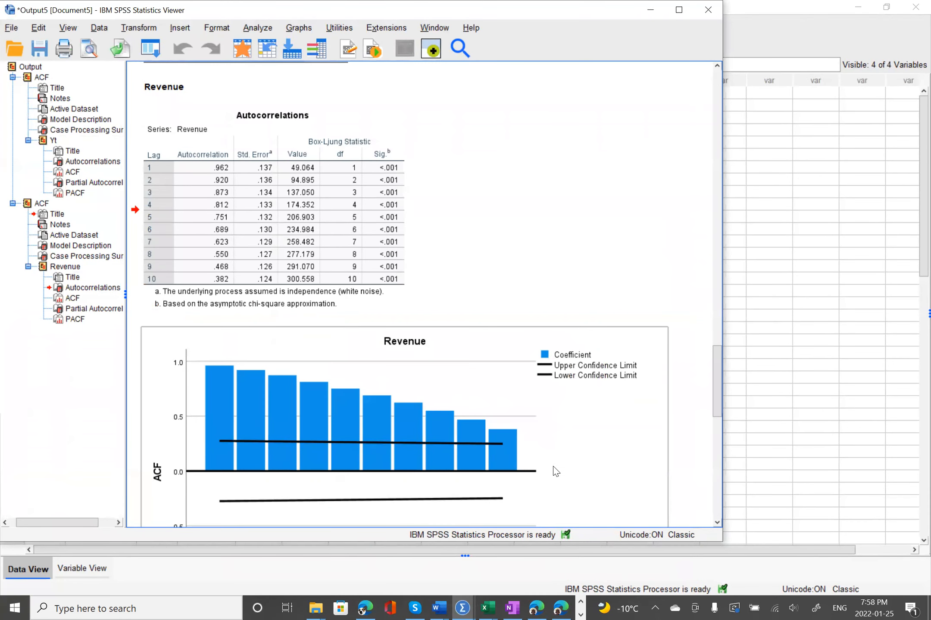
# Return to the Untitled5 data set to view the computed difference column.
pyautogui.click(463, 607)
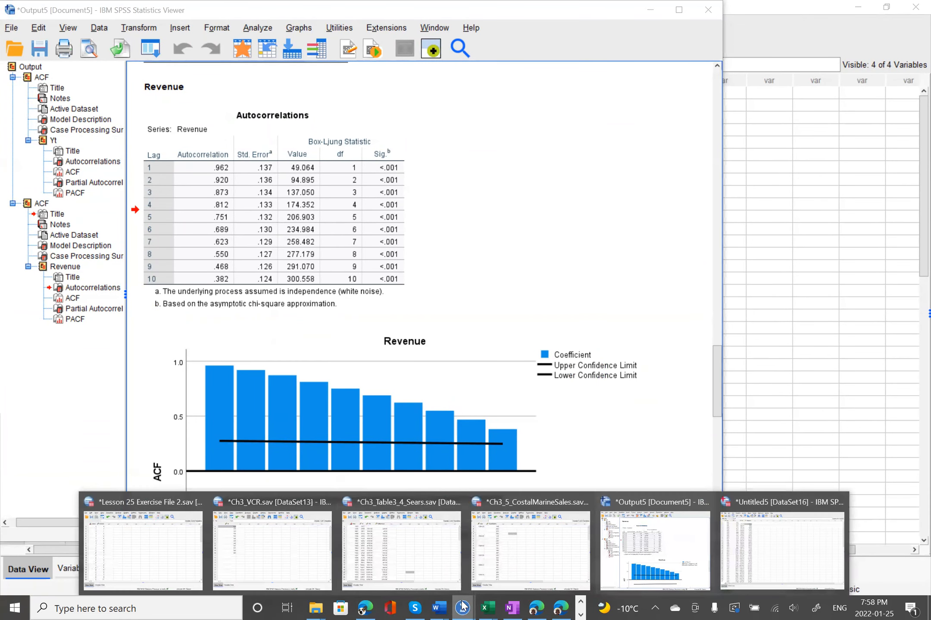
pyautogui.click(513, 555)
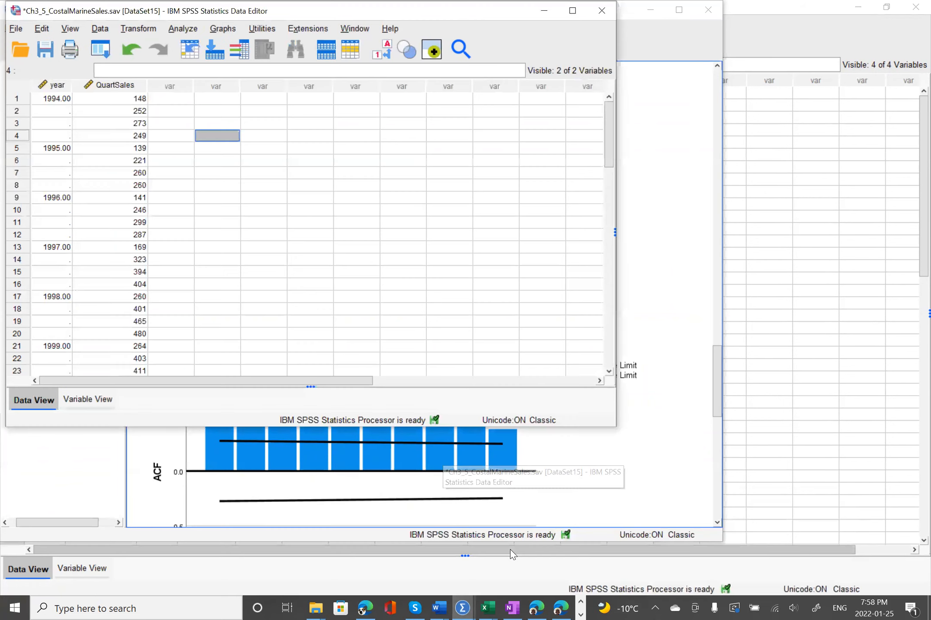
pyautogui.click(463, 608)
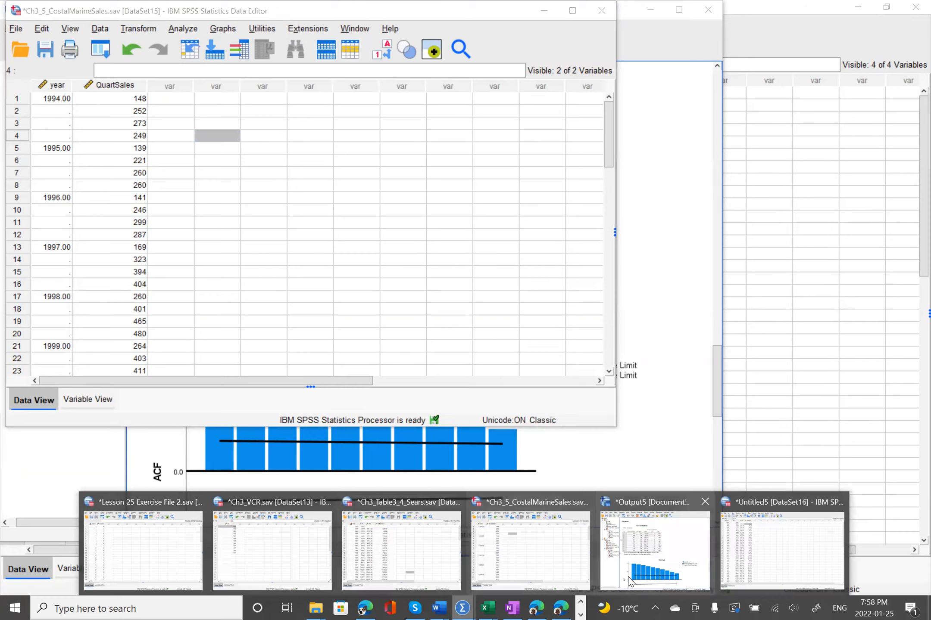
pyautogui.click(755, 551)
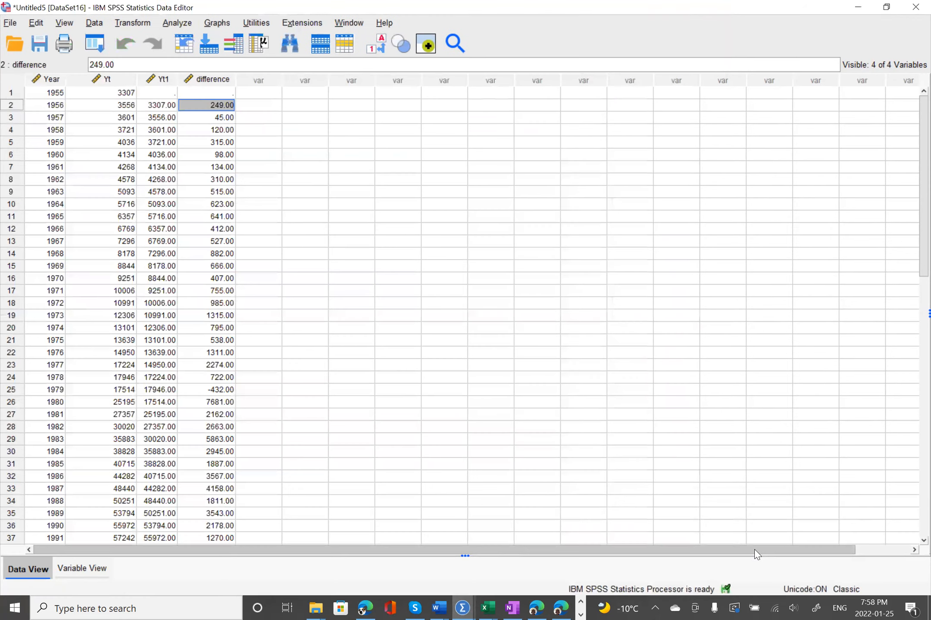
# Save the data set in the Data folder under the file name Example3_4.
pyautogui.click(10, 23)
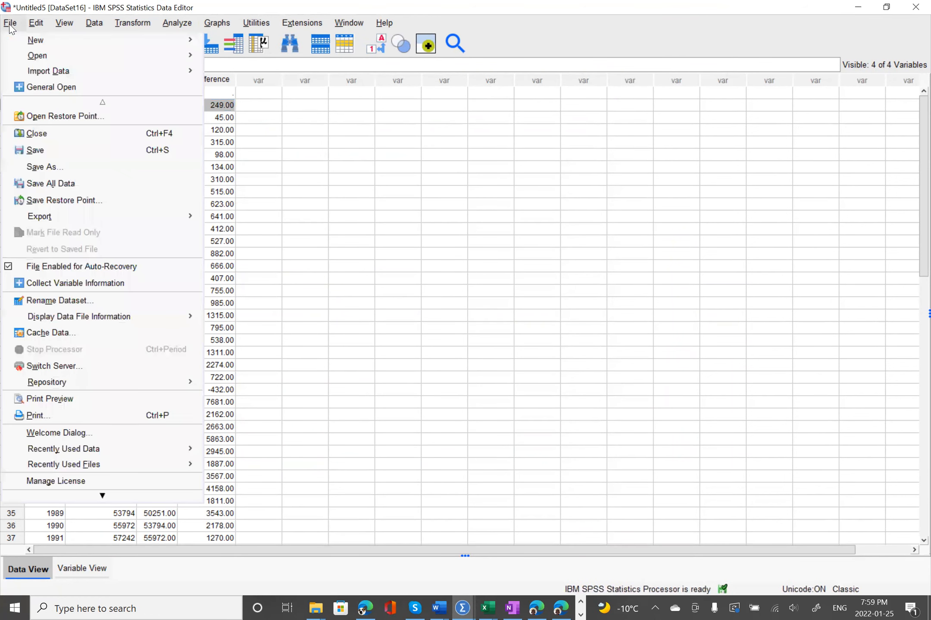
pyautogui.click(55, 168)
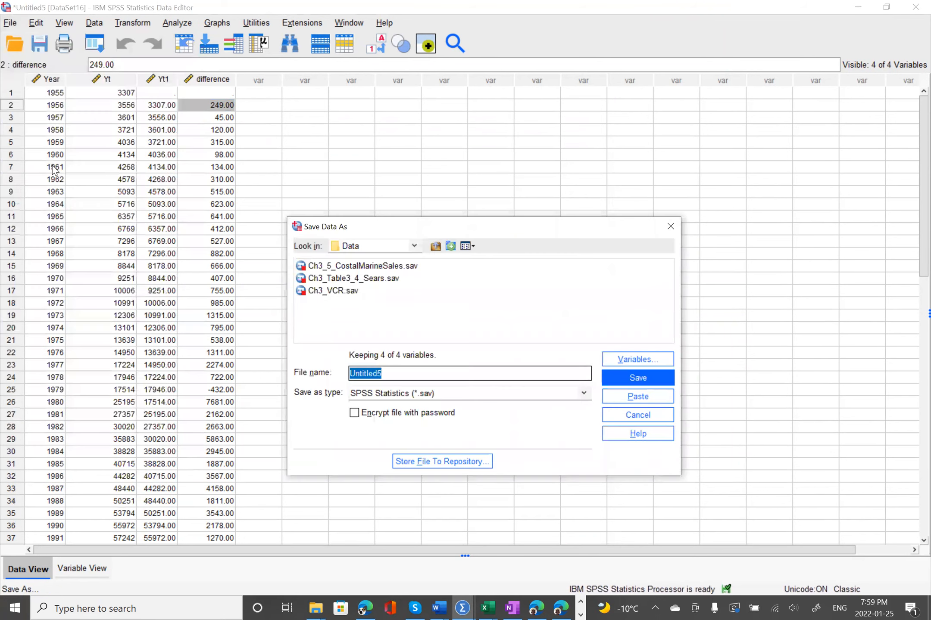
pyautogui.click(414, 247)
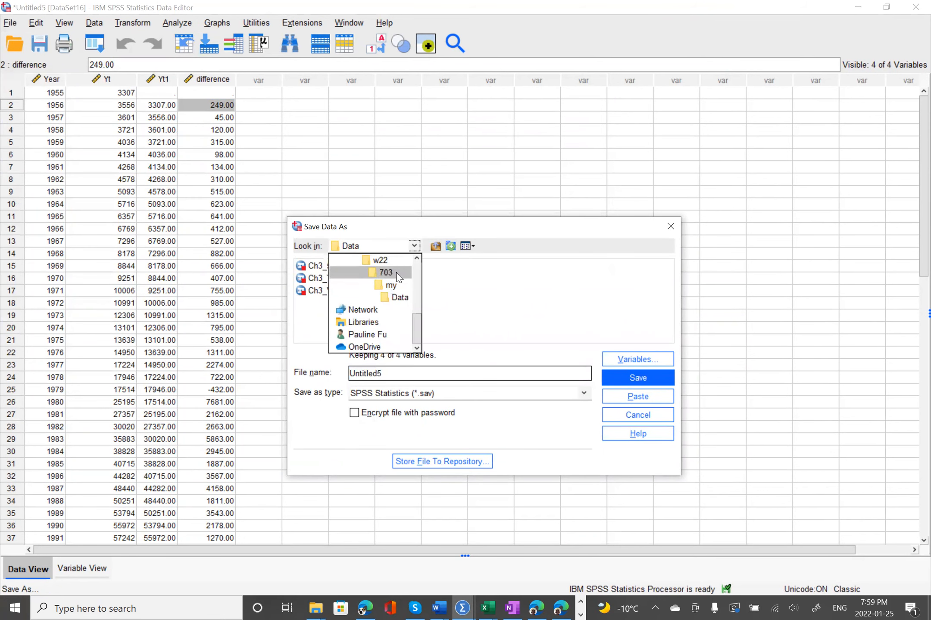
pyautogui.click(396, 298)
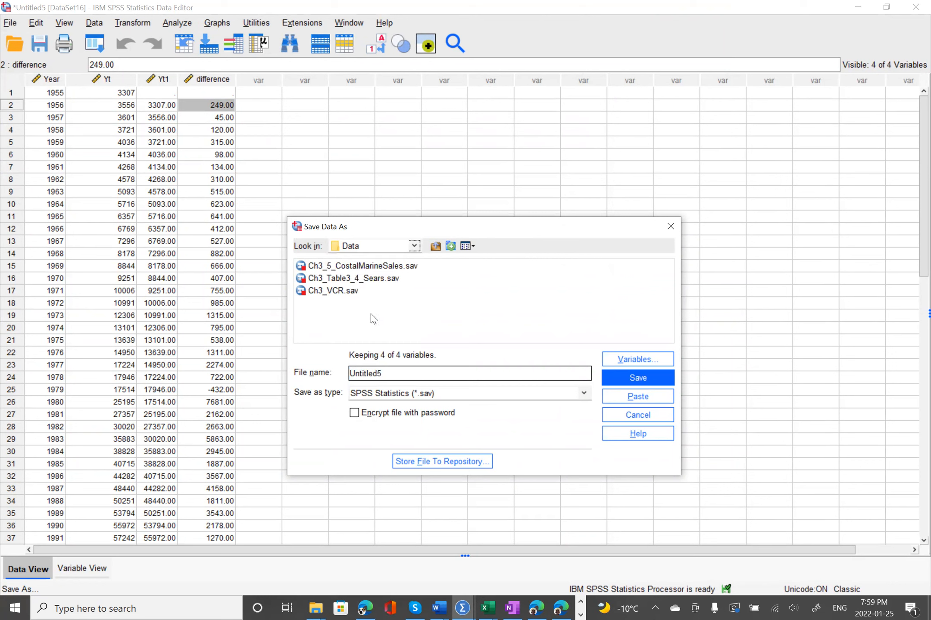
pyautogui.moveTo(389, 378); pyautogui.dragTo(325, 373)
pyautogui.write('Exap')
pyautogui.press('BackSpace')
pyautogui.write('mple3_4')
pyautogui.click(627, 382)
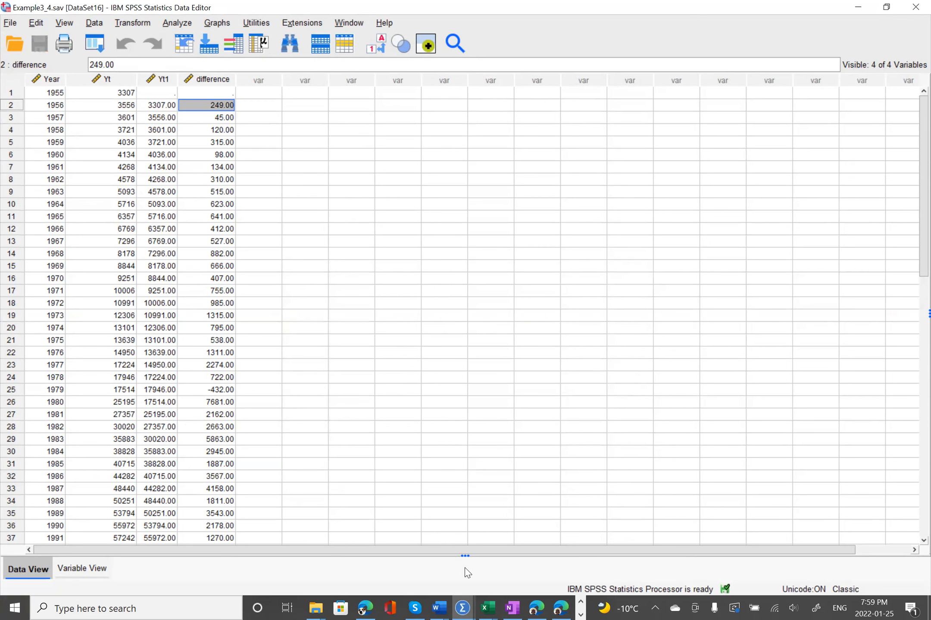
# Switch to the Table3-4_Sears workbook in Excel and reposition its window over the data editor.
pyautogui.click(486, 607)
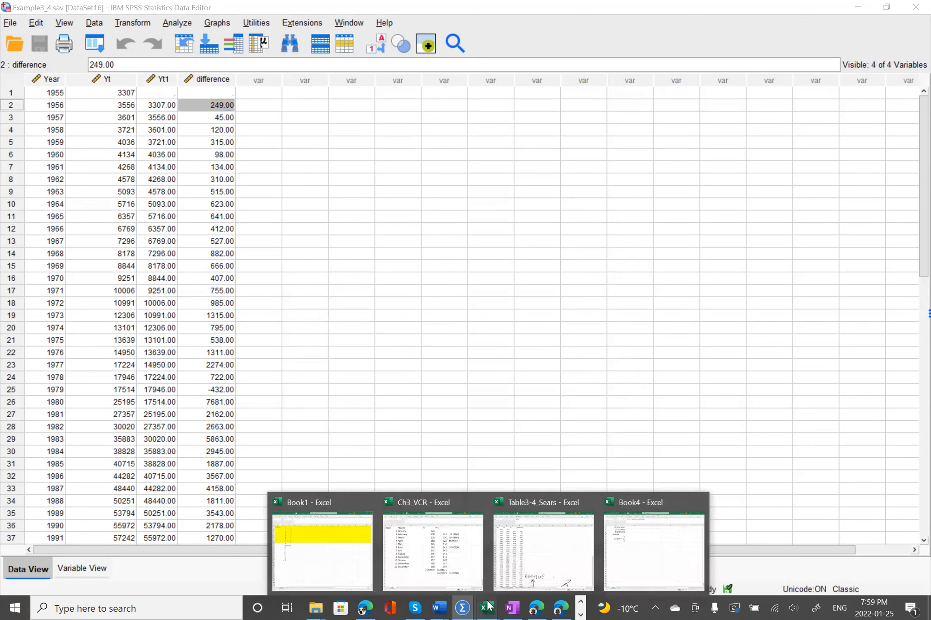
pyautogui.click(545, 563)
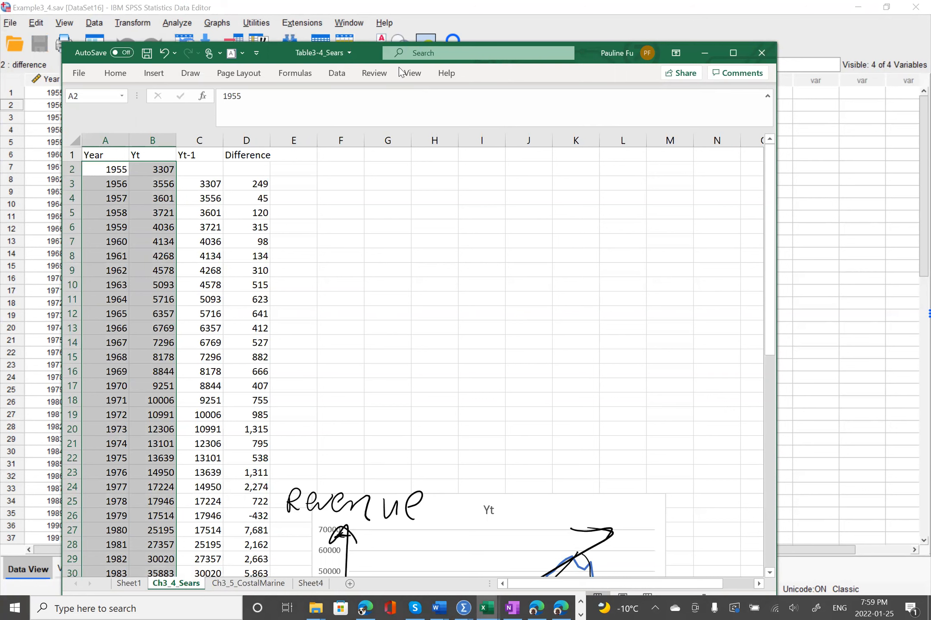
pyautogui.moveTo(399, 61); pyautogui.dragTo(375, 65)
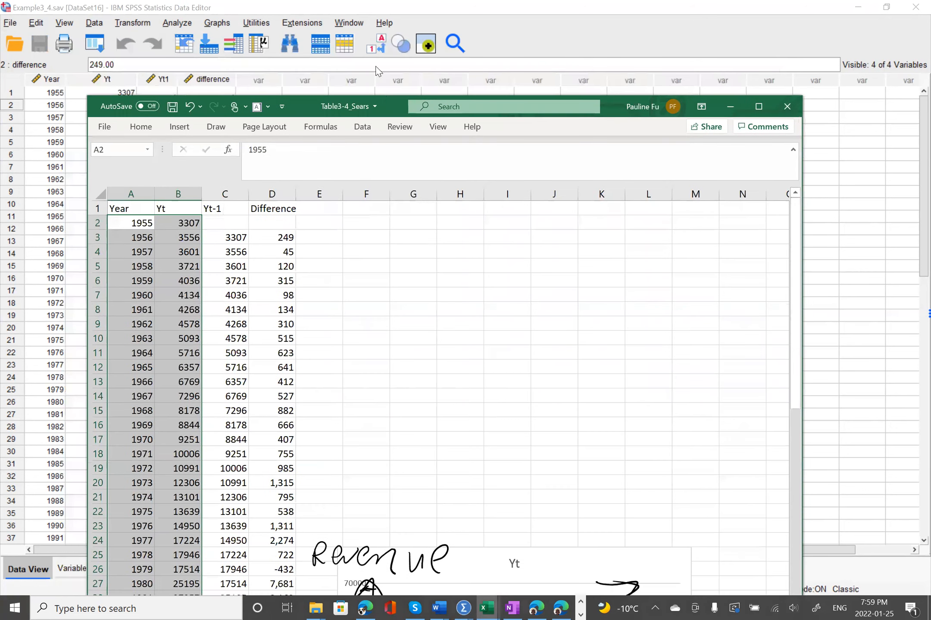
# Examine the formula of the 1956 Difference cell and the Yt and Yt-1 cells it uses.
pyautogui.click(264, 189)
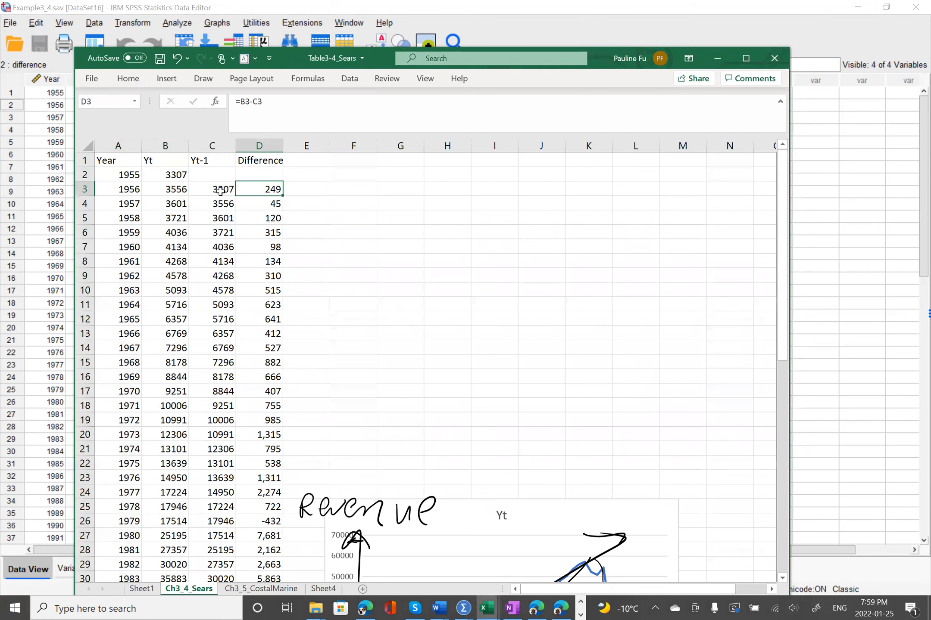
pyautogui.click(174, 190)
pyautogui.click(220, 188)
pyautogui.click(247, 190)
pyautogui.moveTo(295, 69); pyautogui.dragTo(270, 25)
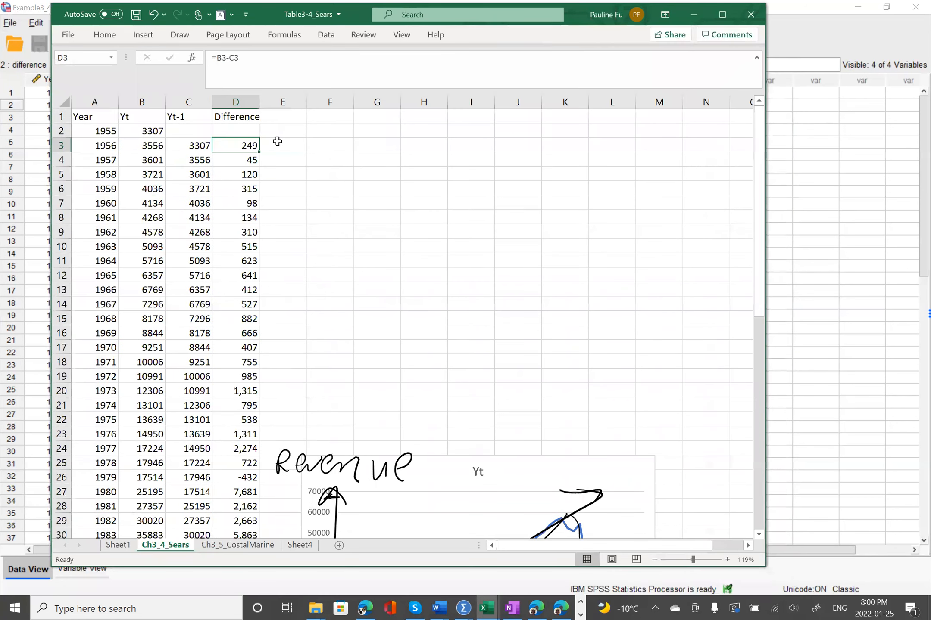
# Select the years 1956 to 2004 together with their Difference values on the Ch3_4_Sears sheet.
pyautogui.scroll(-3, 332, 229)
pyautogui.scroll(3, 338, 280)
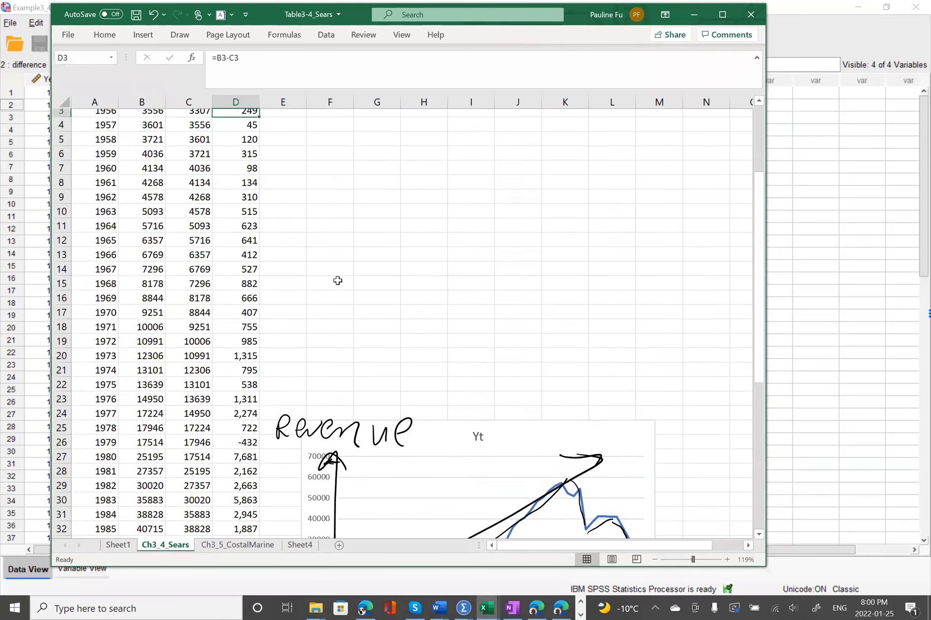
pyautogui.scroll(1, 337, 281)
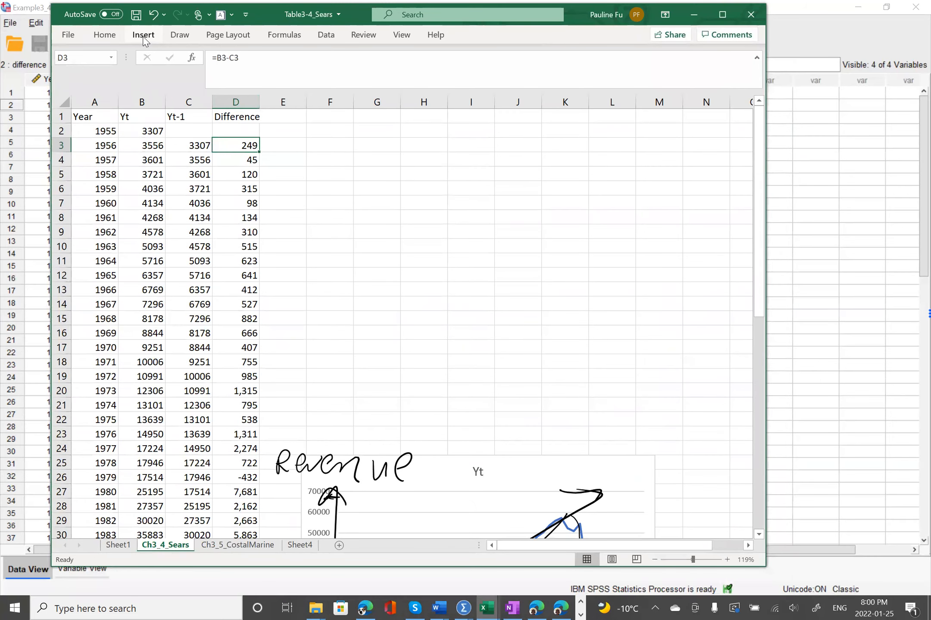
pyautogui.click(98, 147)
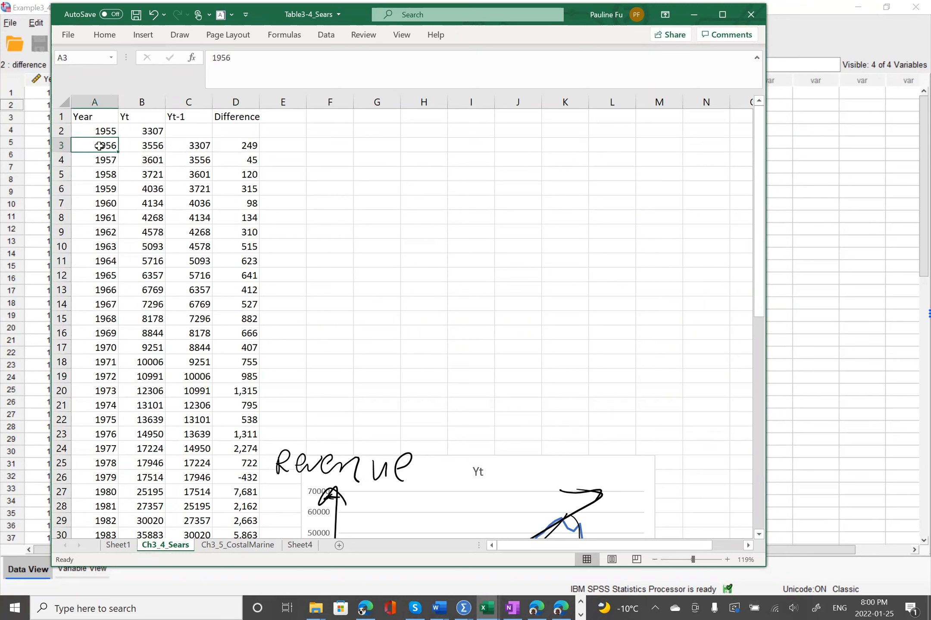
pyautogui.moveTo(99, 147); pyautogui.dragTo(99, 495)
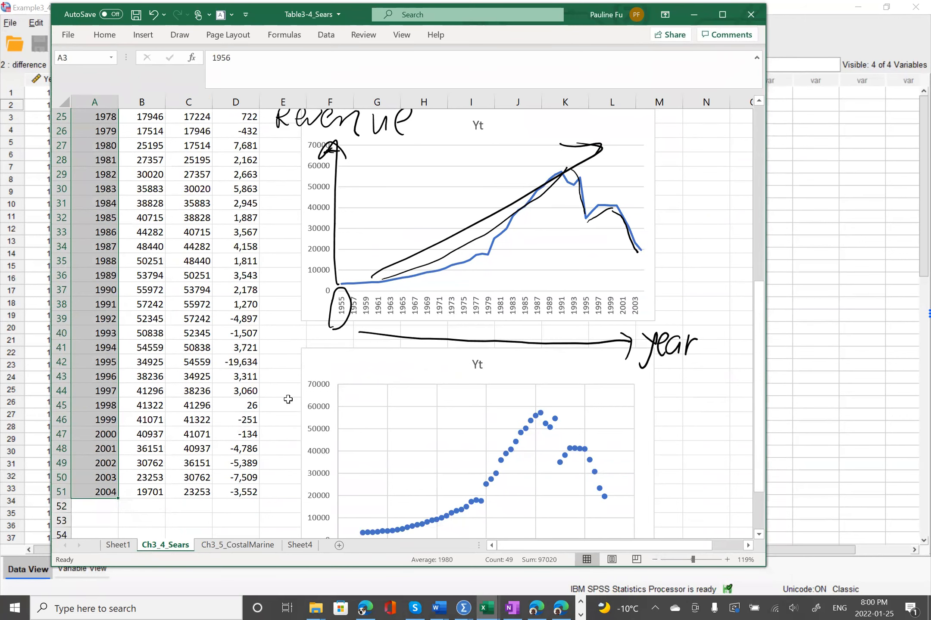
pyautogui.scroll(8, 280, 404)
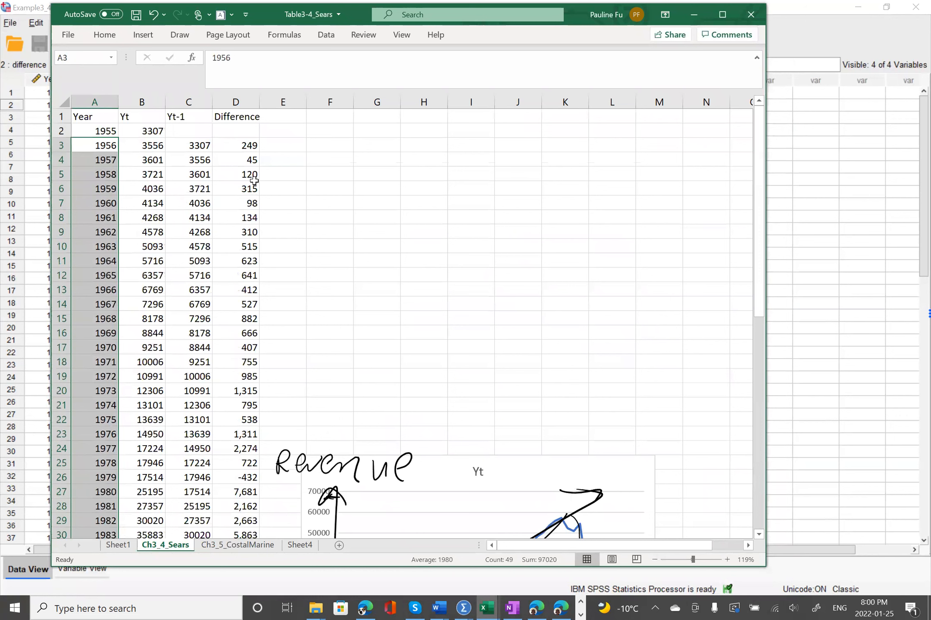
pyautogui.keyDown('ctrl'); pyautogui.click(244, 148); pyautogui.keyUp('ctrl')
pyautogui.moveTo(243, 147); pyautogui.dragTo(246, 507)
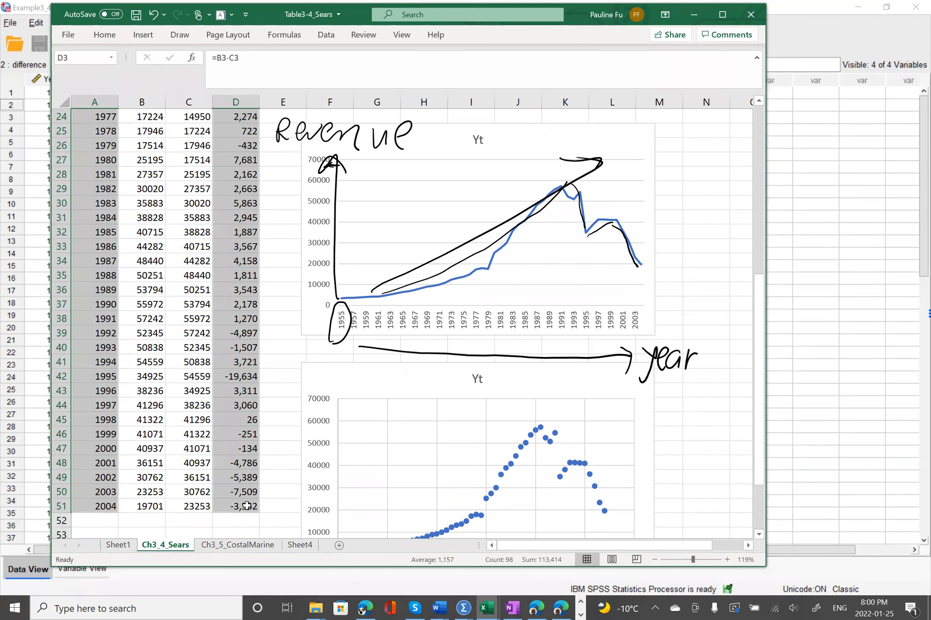
# Insert the recommended line chart of the selected differences by year and move it down over the Yt scatter chart.
pyautogui.click(143, 36)
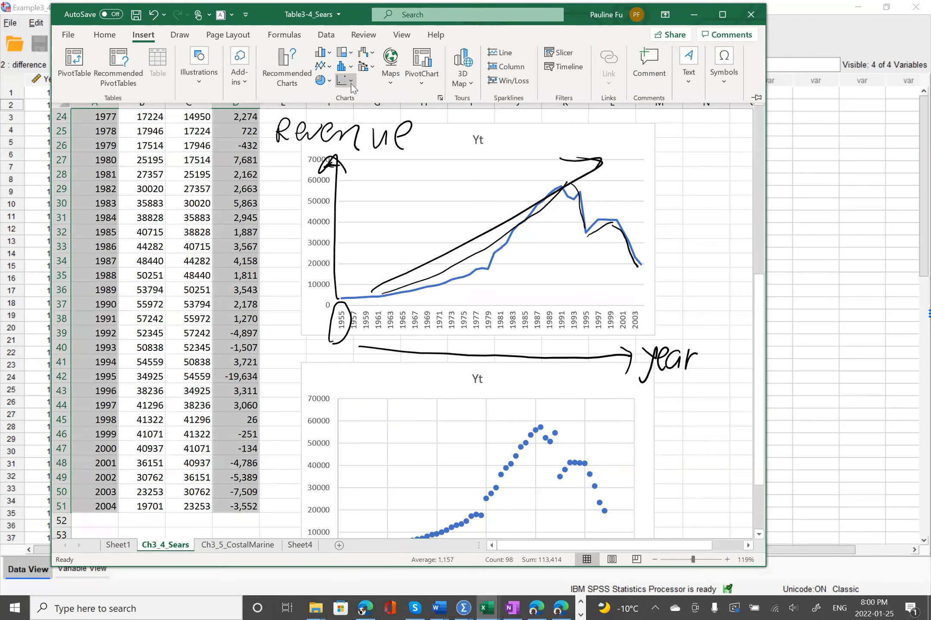
pyautogui.click(438, 98)
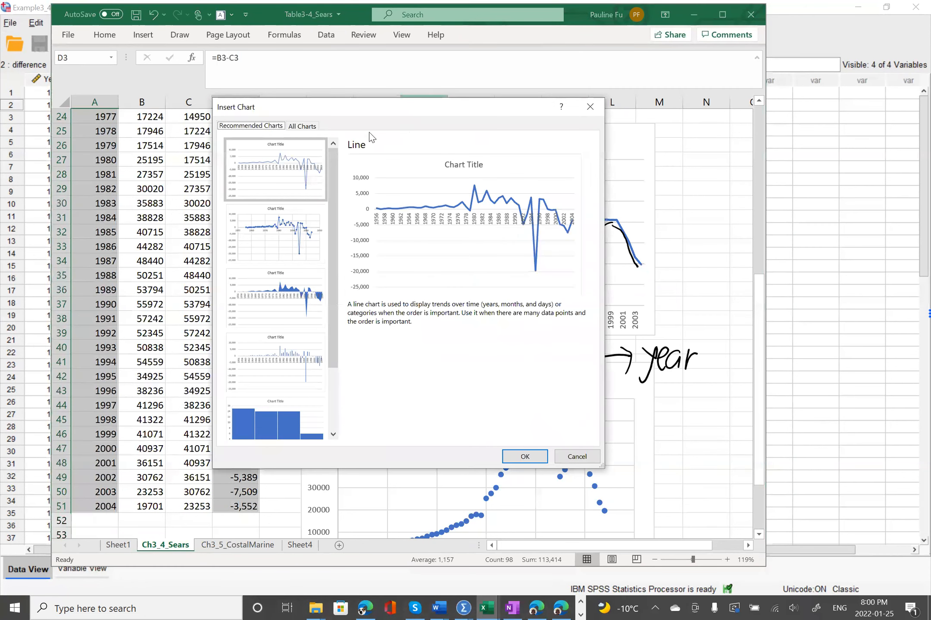
pyautogui.click(294, 170)
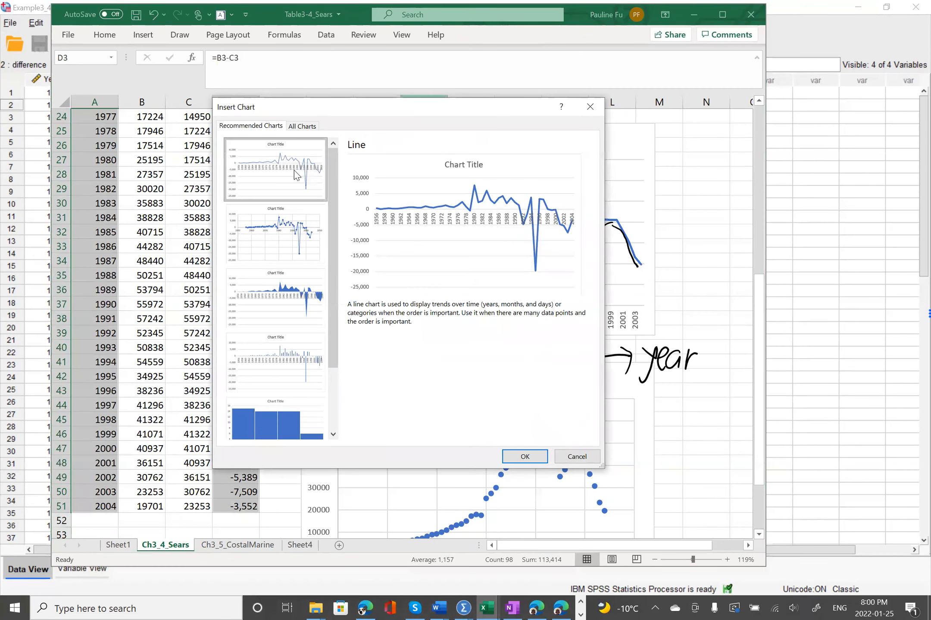
pyautogui.click(519, 461)
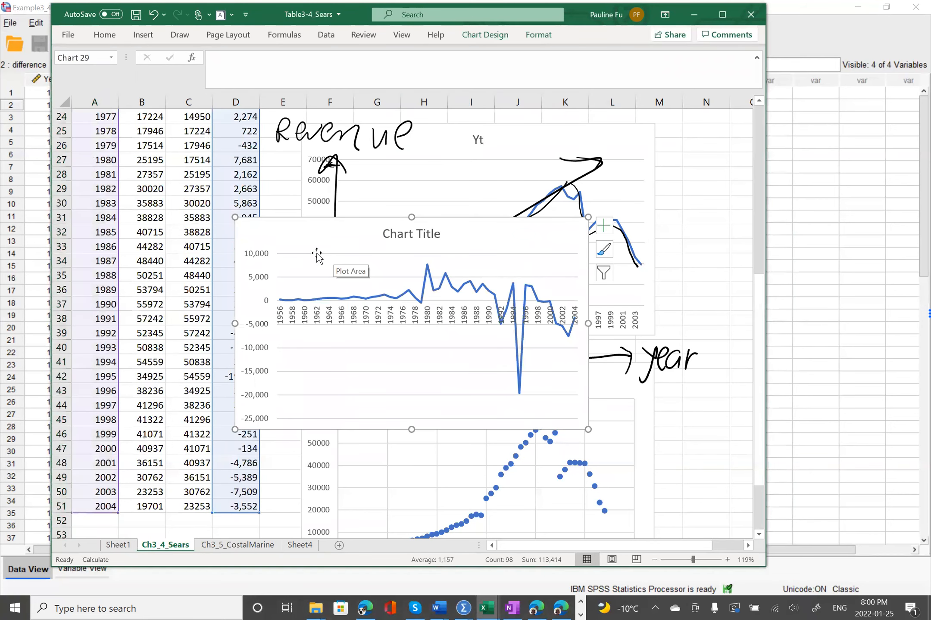
pyautogui.moveTo(287, 237)
pyautogui.mouseDown()
pyautogui.moveTo(325, 276)
pyautogui.moveTo(271, 227)
pyautogui.moveTo(243, 227)
pyautogui.moveTo(282, 306)
pyautogui.moveTo(273, 219)
pyautogui.moveTo(343, 260)
pyautogui.moveTo(345, 291)
pyautogui.moveTo(384, 330)
pyautogui.moveTo(389, 350)
pyautogui.moveTo(388, 341)
pyautogui.mouseUp()
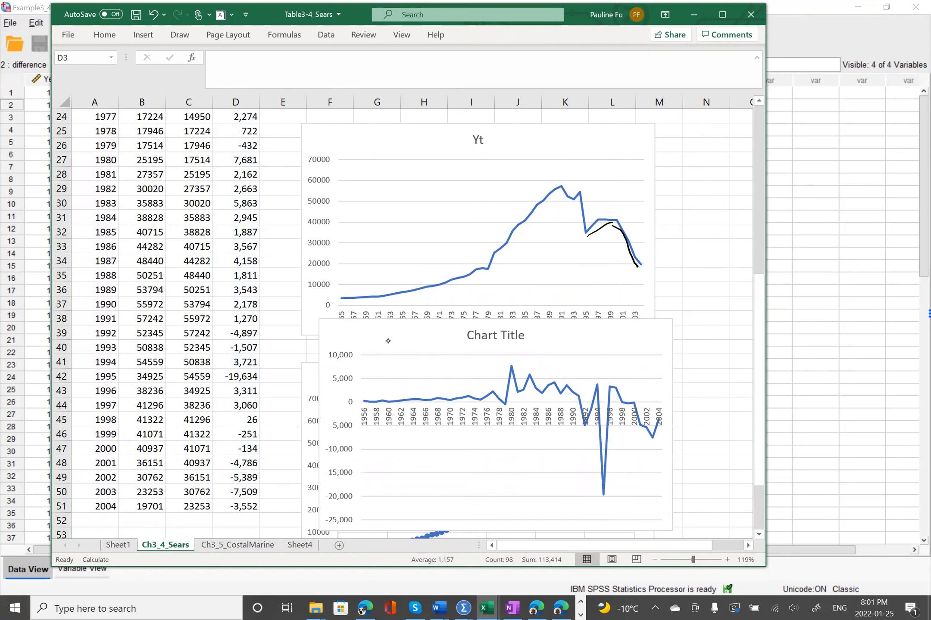
# Ink a flat line along the zero level of the differences chart and a rising trend line across the Yt chart.
pyautogui.moveTo(351, 400); pyautogui.dragTo(697, 403)
pyautogui.moveTo(374, 298); pyautogui.dragTo(656, 183)
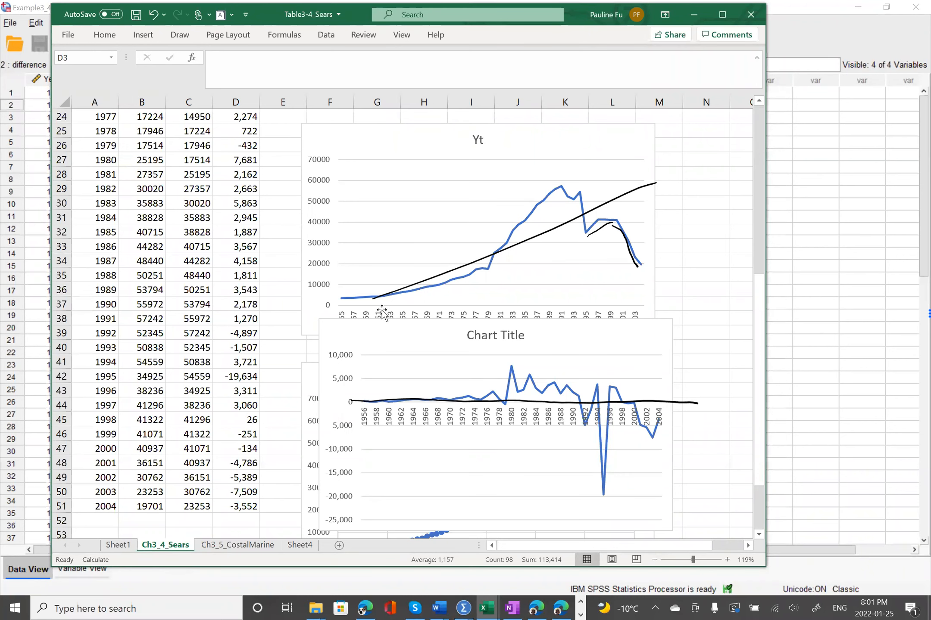
pyautogui.scroll(3, 377, 309)
pyautogui.scroll(-5, 376, 310)
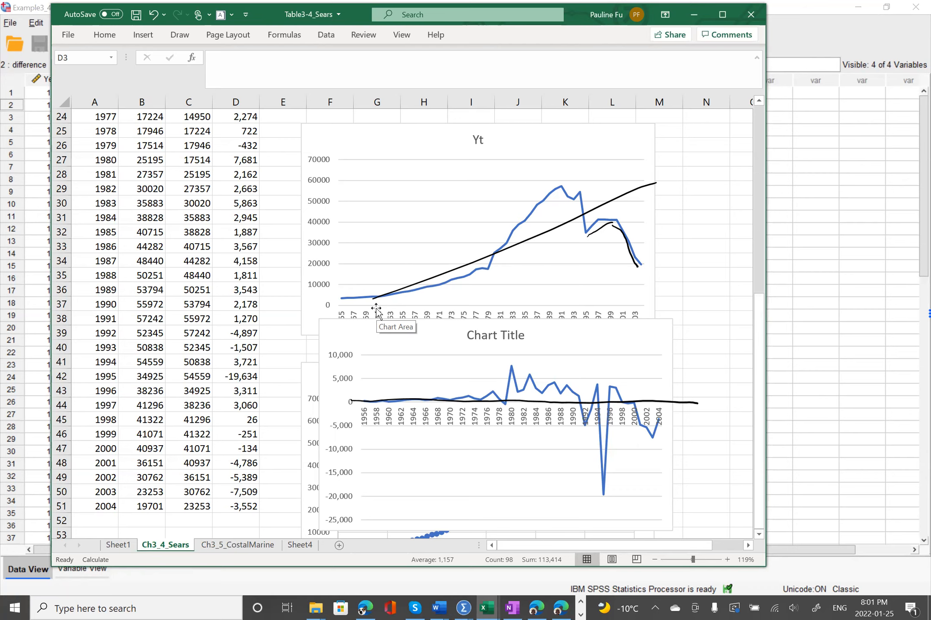
# Recheck the 1956 row's Difference formula against its Yt and Yt-1 values at the start of the sheet.
pyautogui.scroll(8, 276, 243)
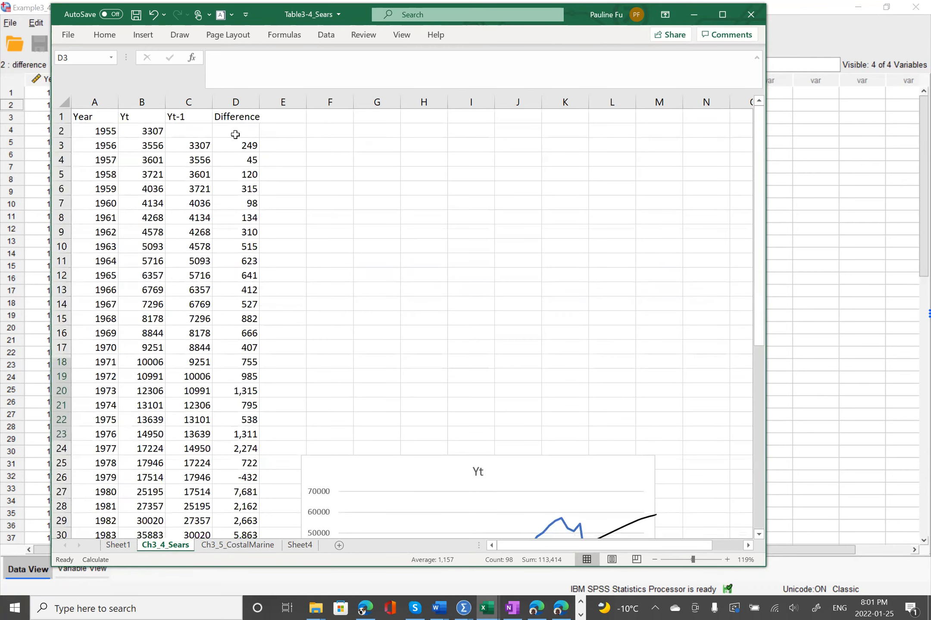
pyautogui.click(232, 143)
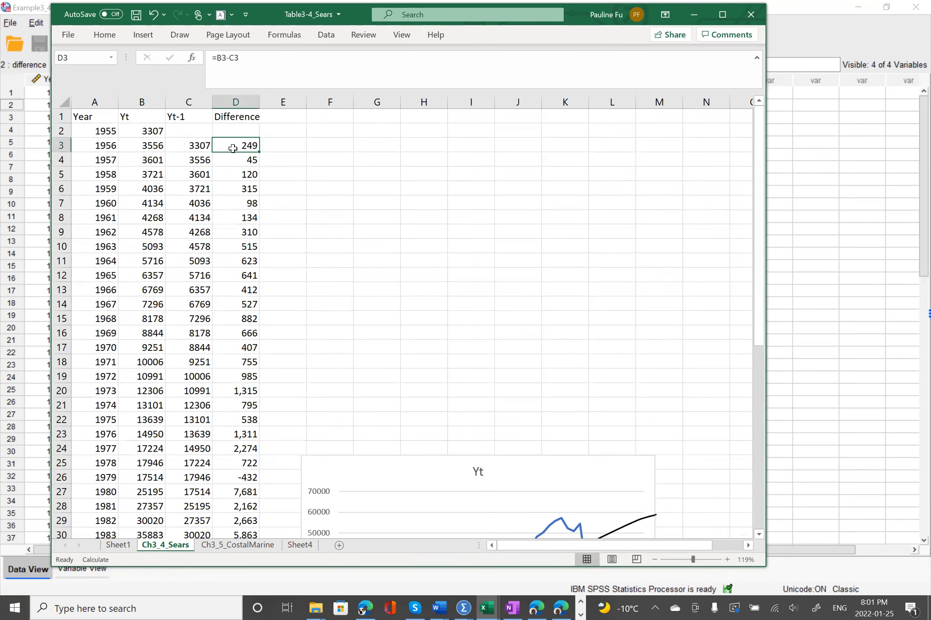
pyautogui.click(157, 145)
pyautogui.click(188, 146)
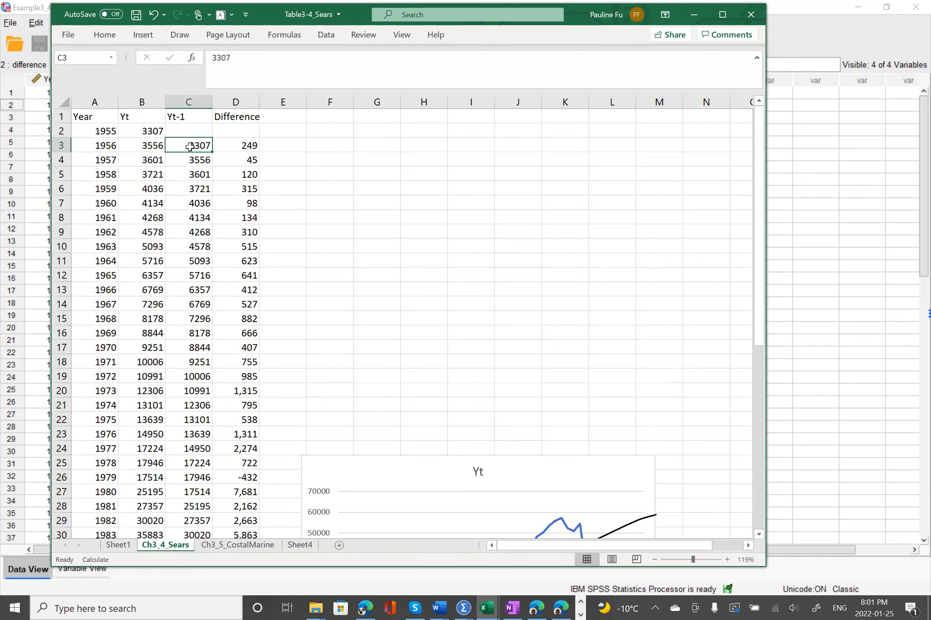
pyautogui.click(226, 148)
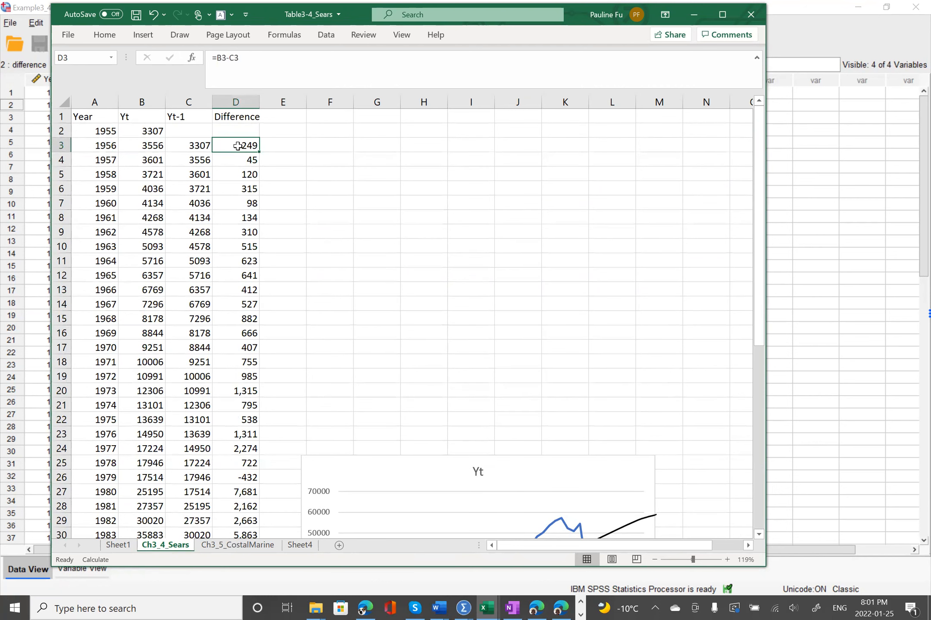
# Ink several more rising trend lines over the Yt chart and more flat lines along zero on the differences chart.
pyautogui.scroll(-2, 341, 195)
pyautogui.scroll(2, 343, 197)
pyautogui.scroll(-4, 342, 196)
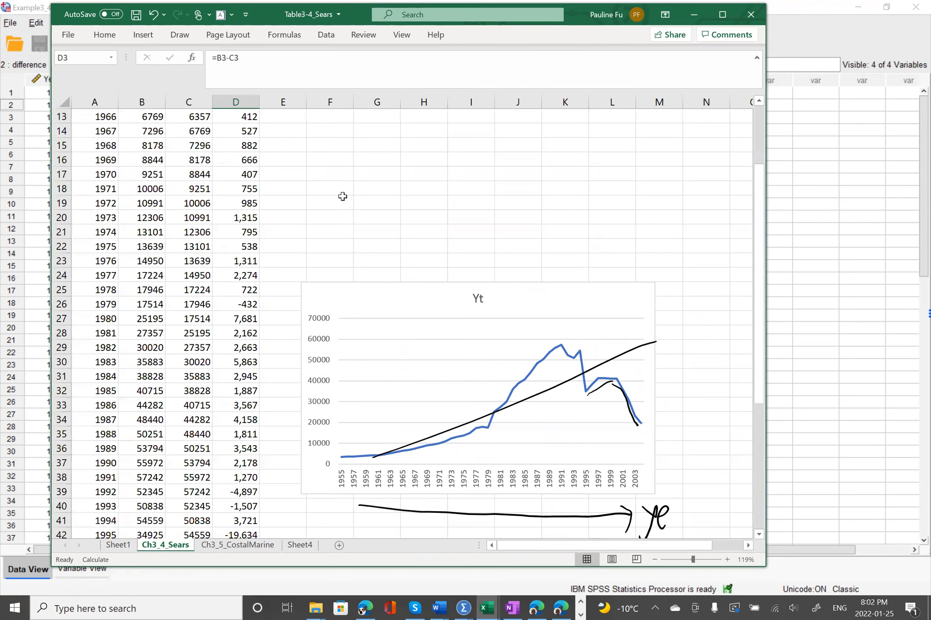
pyautogui.moveTo(360, 457)
pyautogui.mouseDown()
pyautogui.moveTo(680, 322)
pyautogui.moveTo(515, 383)
pyautogui.moveTo(682, 300)
pyautogui.moveTo(430, 424)
pyautogui.moveTo(657, 304)
pyautogui.mouseUp()
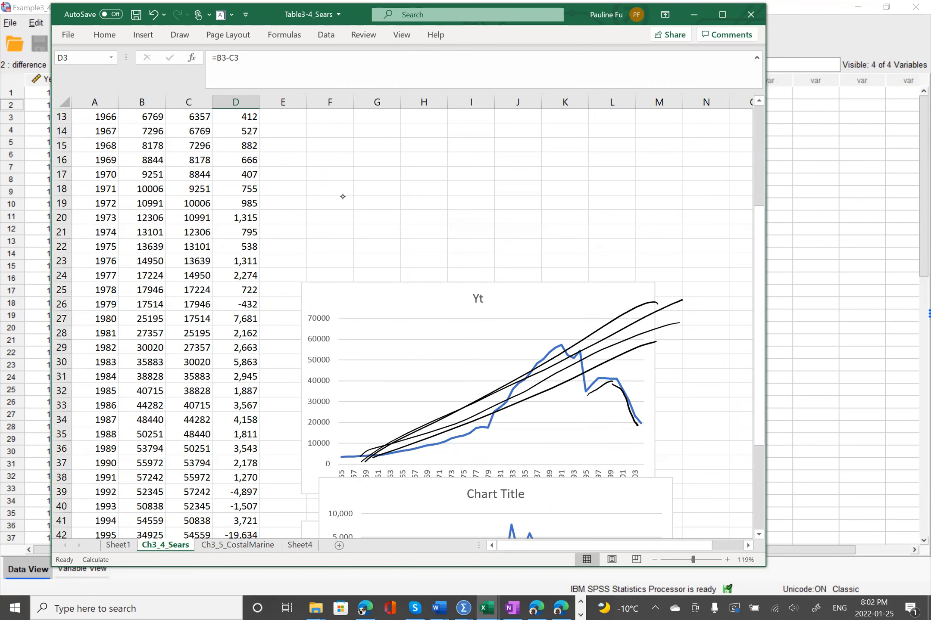
pyautogui.scroll(-4, 343, 196)
pyautogui.rightClick(343, 197)
pyautogui.moveTo(350, 389); pyautogui.dragTo(731, 392)
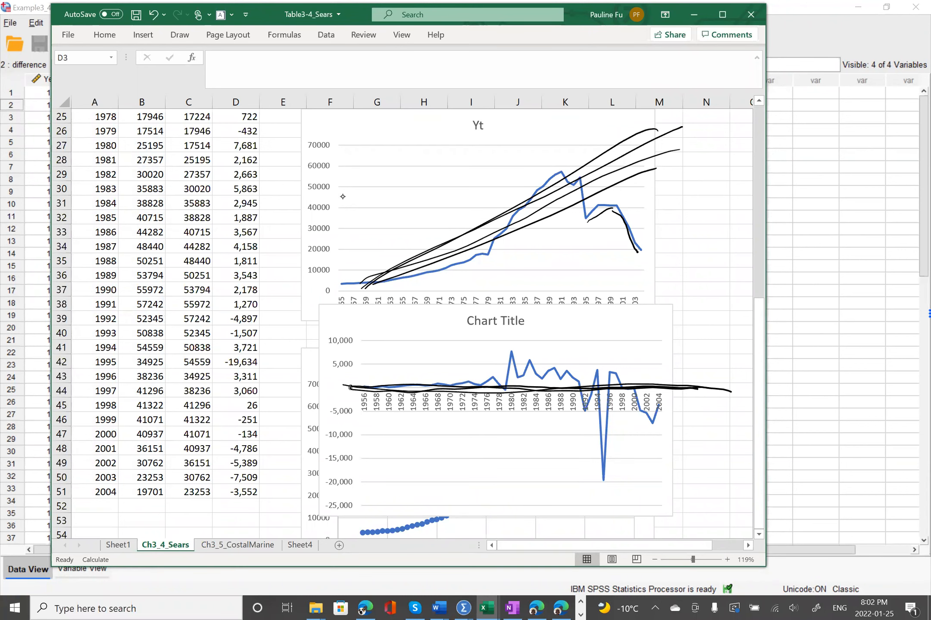
# Handwrite the word log in the empty cells beside the Difference column and undo those ink strokes.
pyautogui.scroll(6, 661, 349)
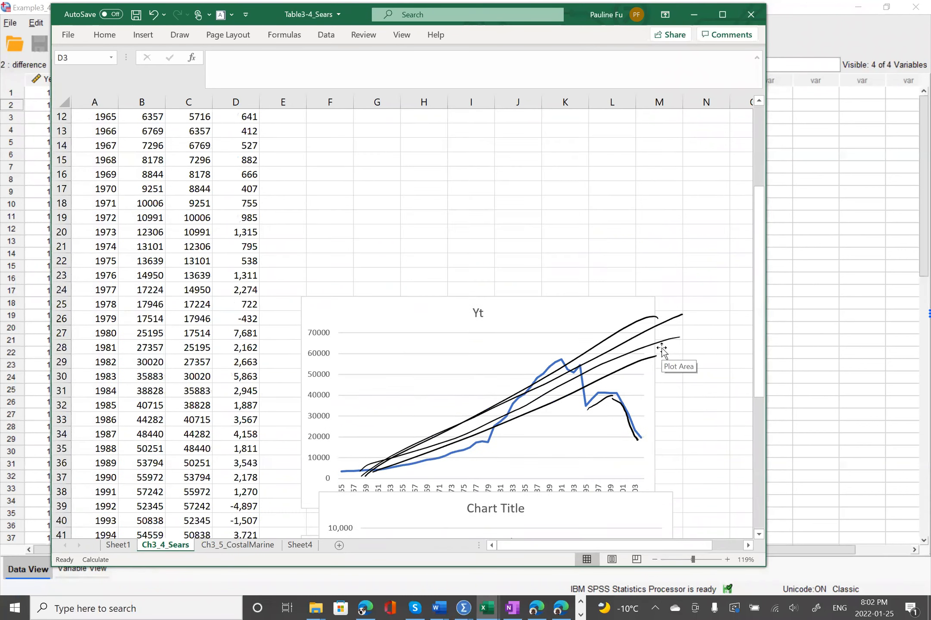
pyautogui.scroll(2, 660, 348)
pyautogui.moveTo(318, 134)
pyautogui.mouseDown()
pyautogui.moveTo(339, 185)
pyautogui.moveTo(361, 163)
pyautogui.mouseUp()
pyautogui.moveTo(393, 166)
pyautogui.mouseDown()
pyautogui.moveTo(379, 168)
pyautogui.moveTo(390, 207)
pyautogui.moveTo(342, 247)
pyautogui.mouseUp()
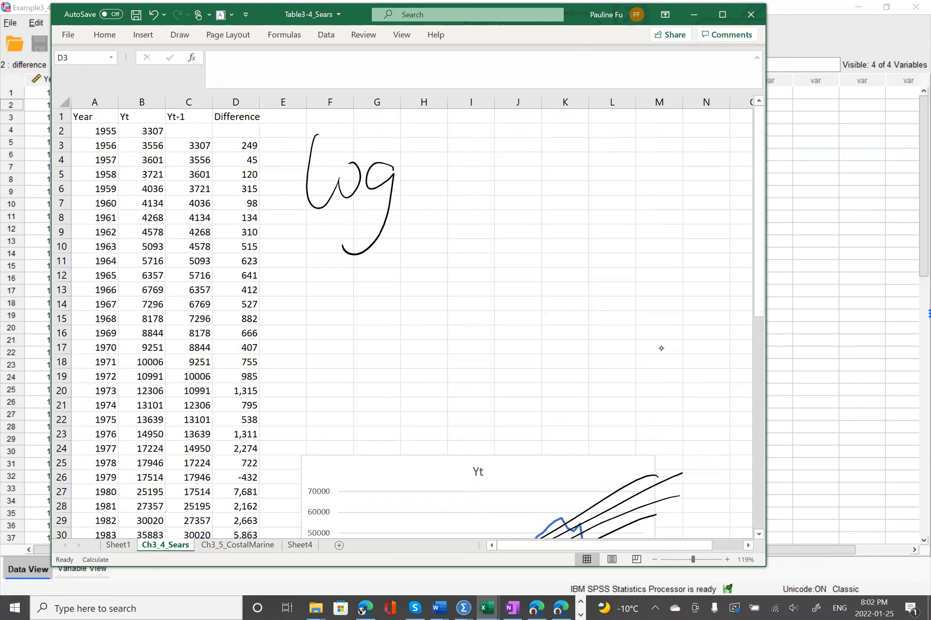
pyautogui.moveTo(434, 272)
pyautogui.mouseDown()
pyautogui.moveTo(502, 218)
pyautogui.moveTo(525, 235)
pyautogui.mouseUp()
pyautogui.hotkey('ctrl', 'z')
pyautogui.hotkey('ctrl', 'z')
pyautogui.hotkey('ctrl', 'z')
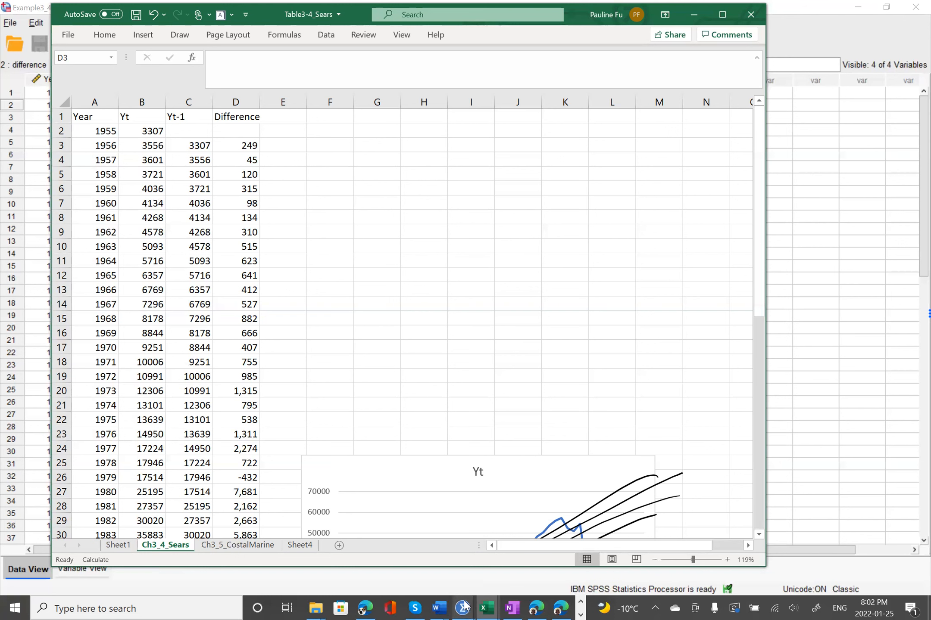
# Switch to the Ch3_Table3_4_Sears.sav data editor in SPSS and reposition its window over the workbook.
pyautogui.moveTo(465, 606)
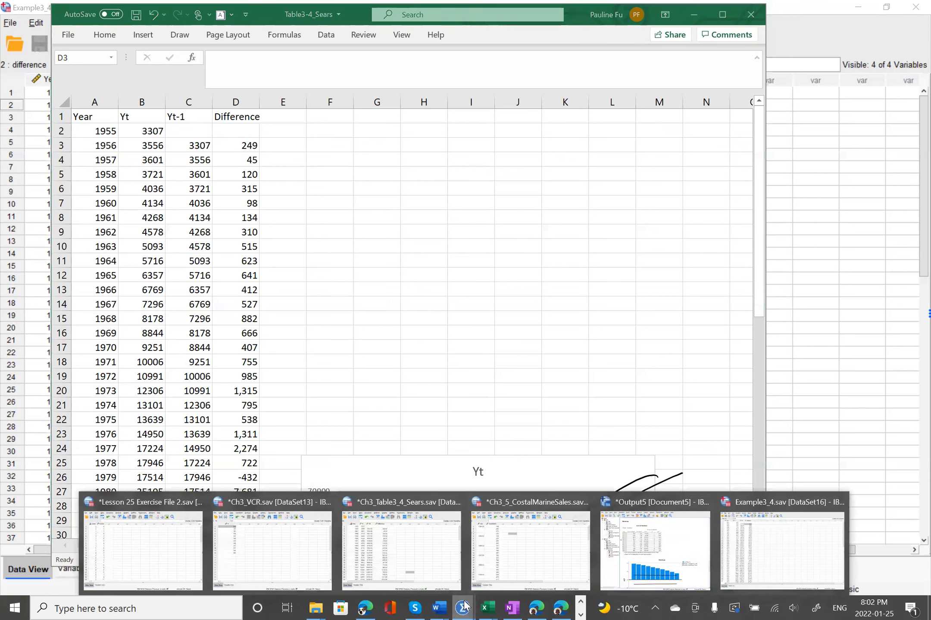
pyautogui.click(432, 563)
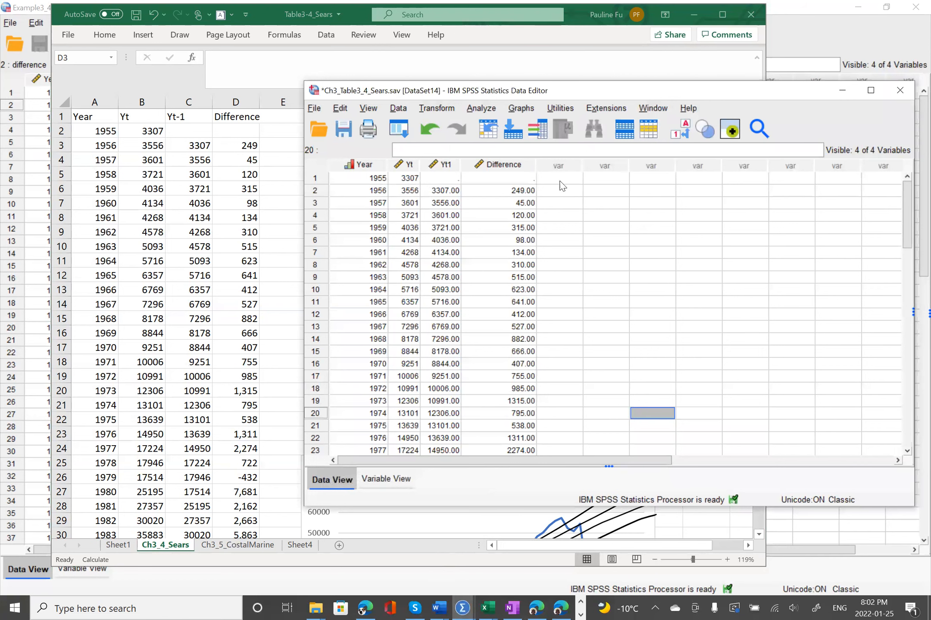
pyautogui.moveTo(650, 90); pyautogui.dragTo(390, 74)
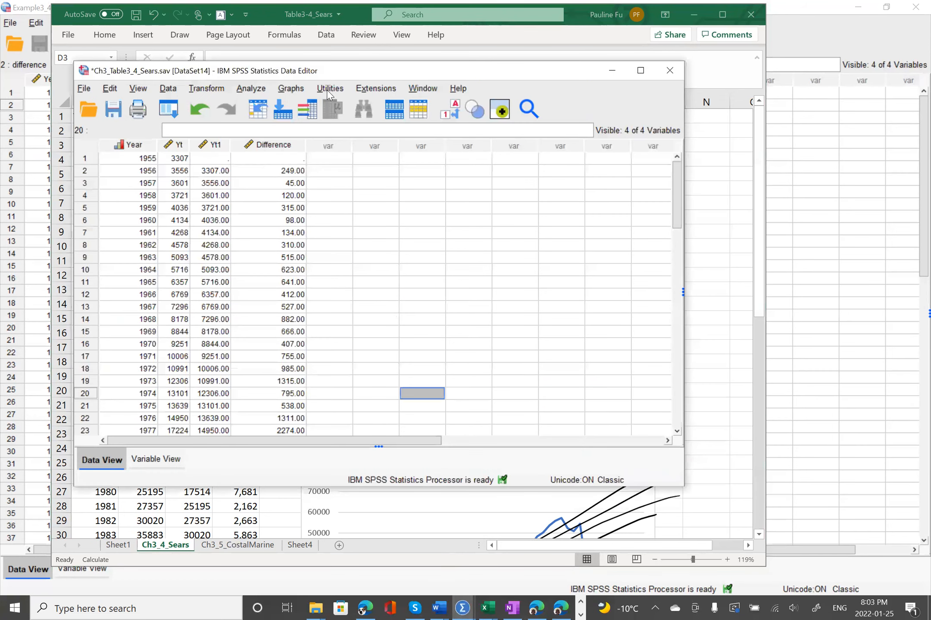
# Run autocorrelations and partial autocorrelations on Difference with a maximum of 10 lags and the independence model.
pyautogui.click(254, 89)
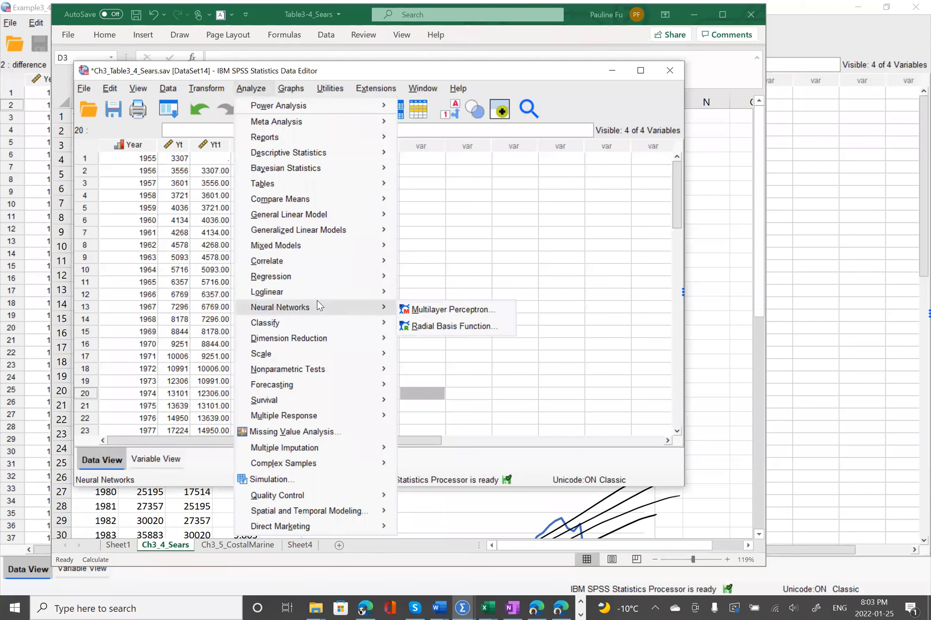
pyautogui.moveTo(331, 379)
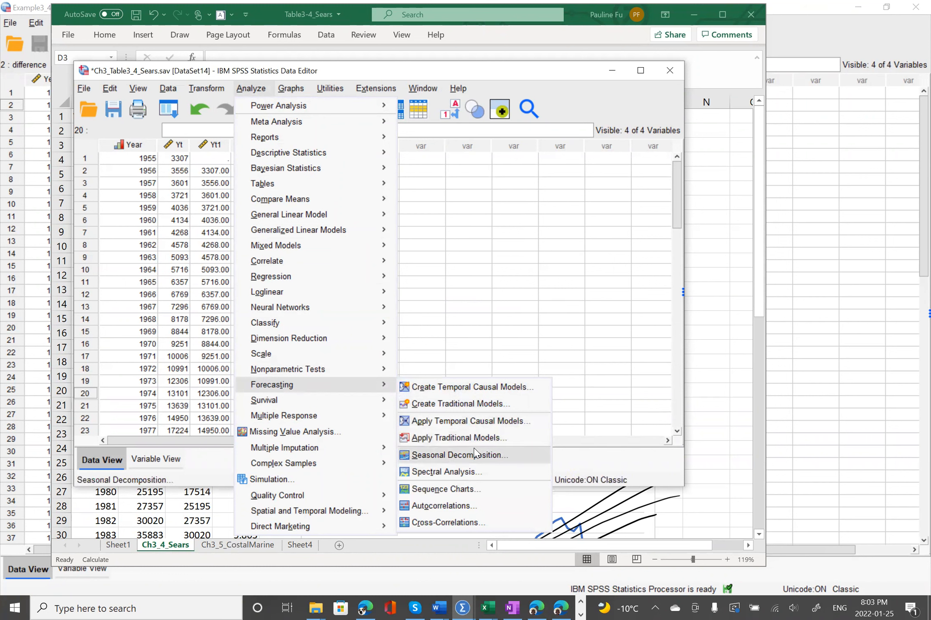
pyautogui.click(456, 506)
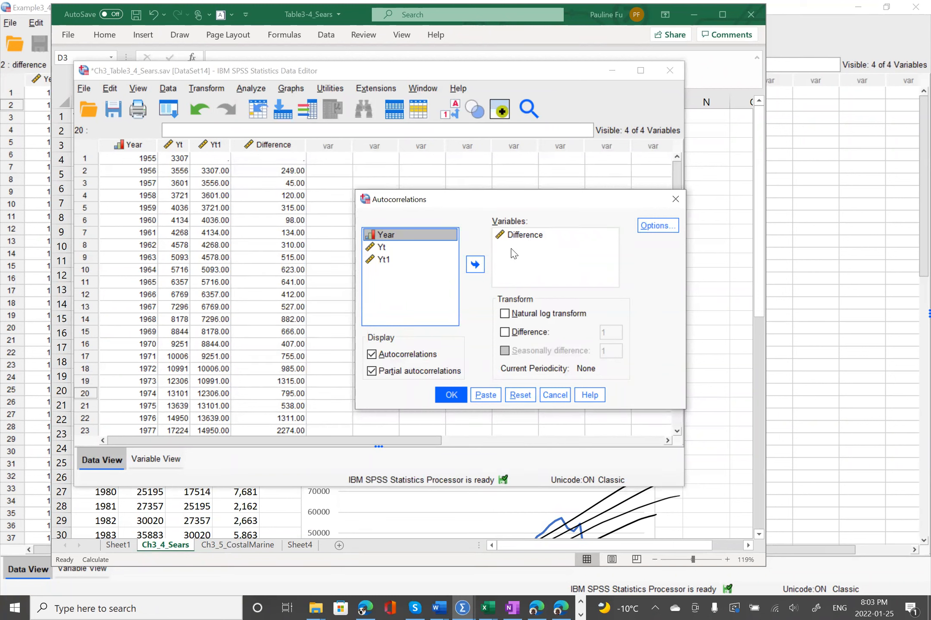
pyautogui.click(656, 235)
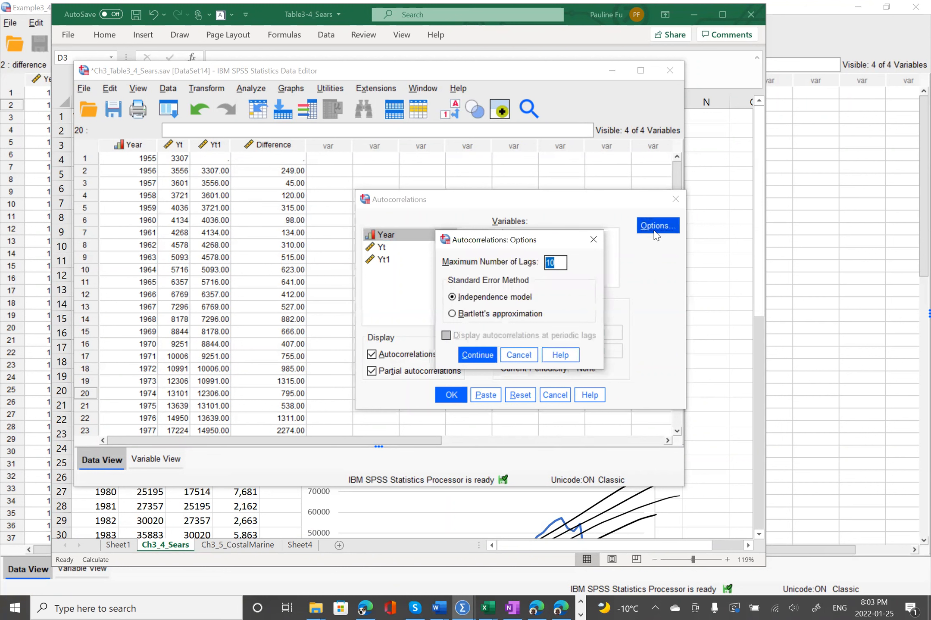
pyautogui.doubleClick(556, 263)
pyautogui.click(490, 351)
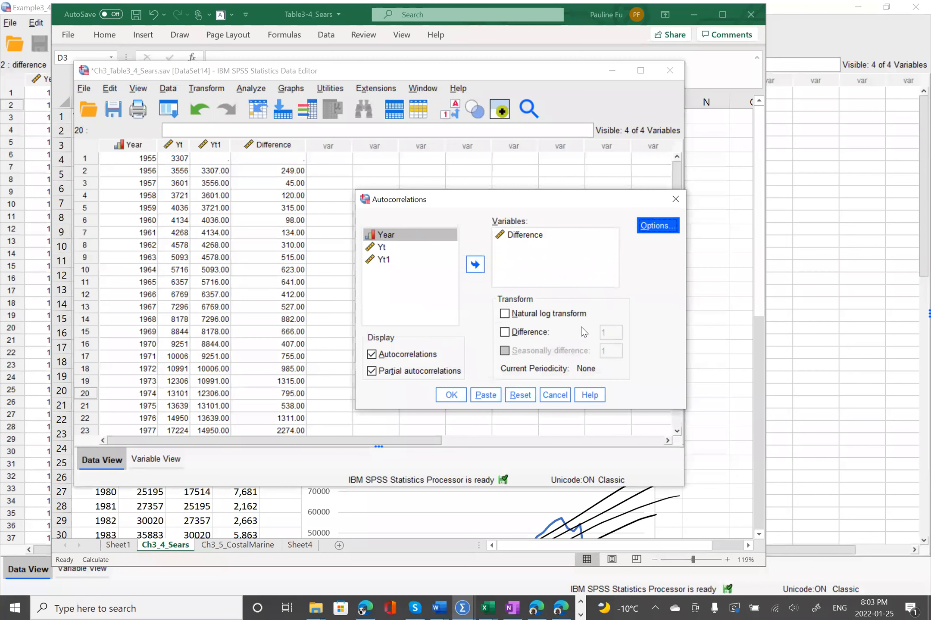
pyautogui.click(450, 395)
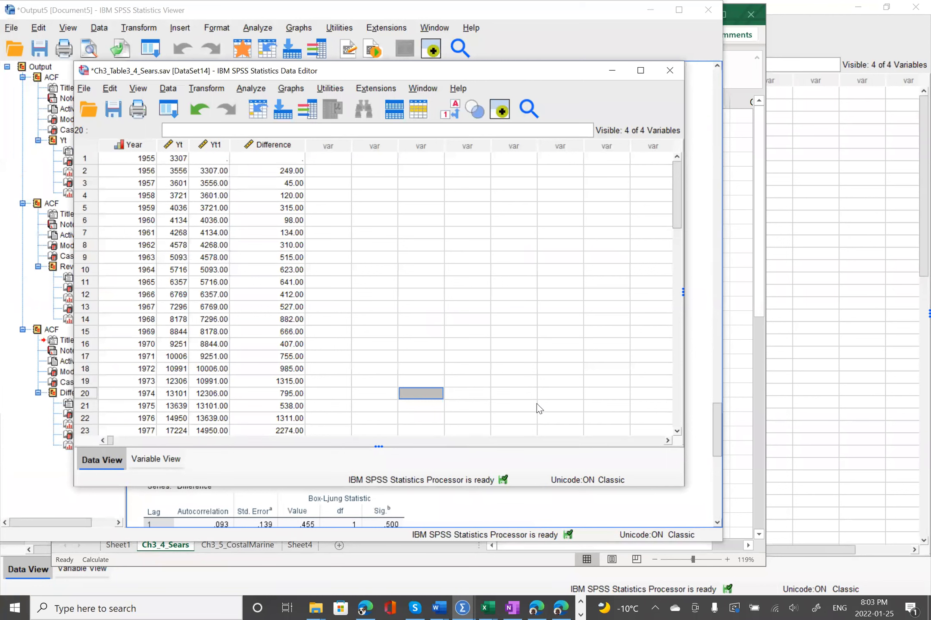
# Bring the Output5 viewer forward and examine the partial ACF and ACF charts of Difference against their confidence limits.
pyautogui.scroll(-4, 537, 406)
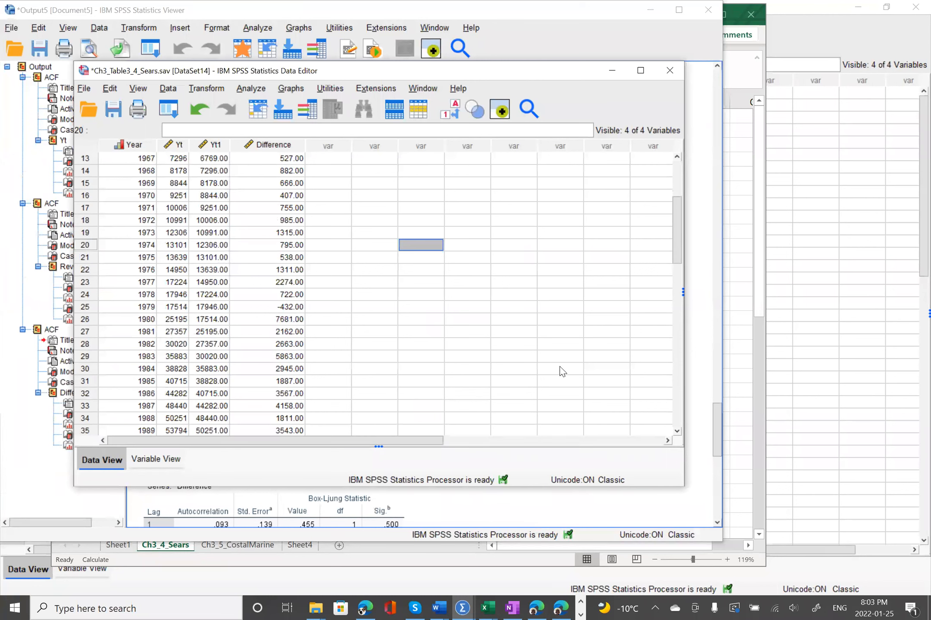
pyautogui.click(393, 311)
pyautogui.click(58, 494)
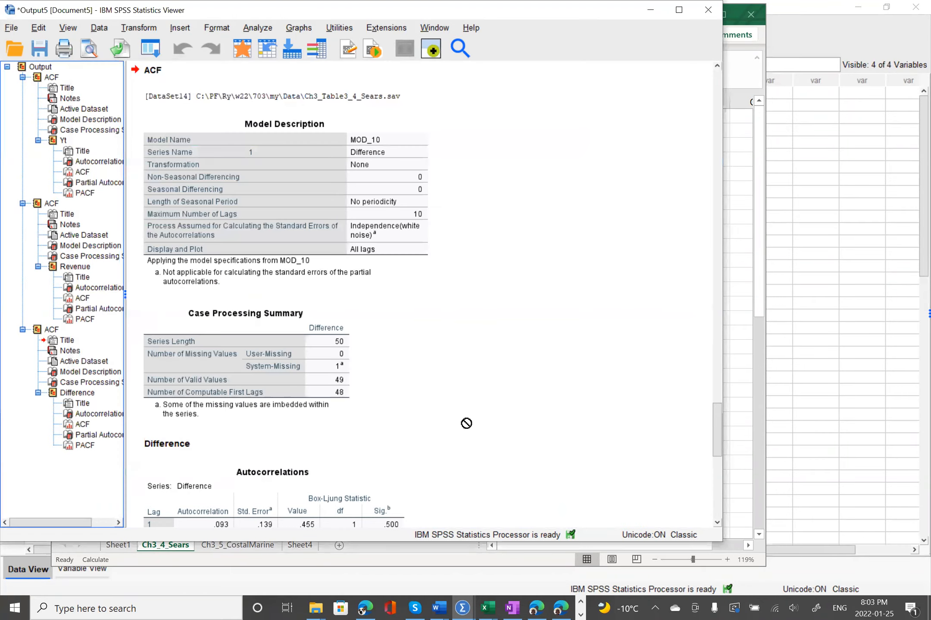
pyautogui.scroll(-20, 466, 423)
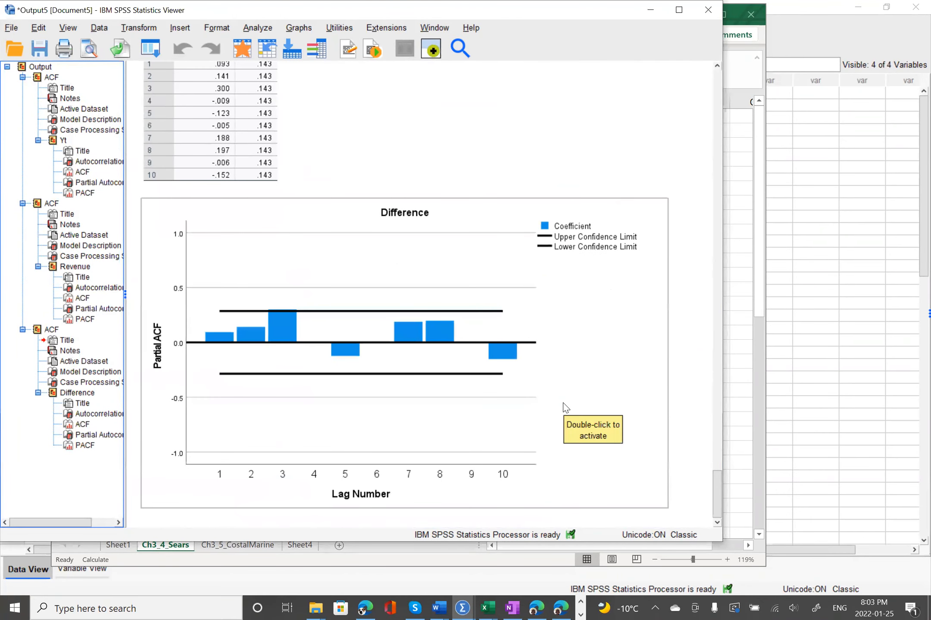
pyautogui.click(407, 197)
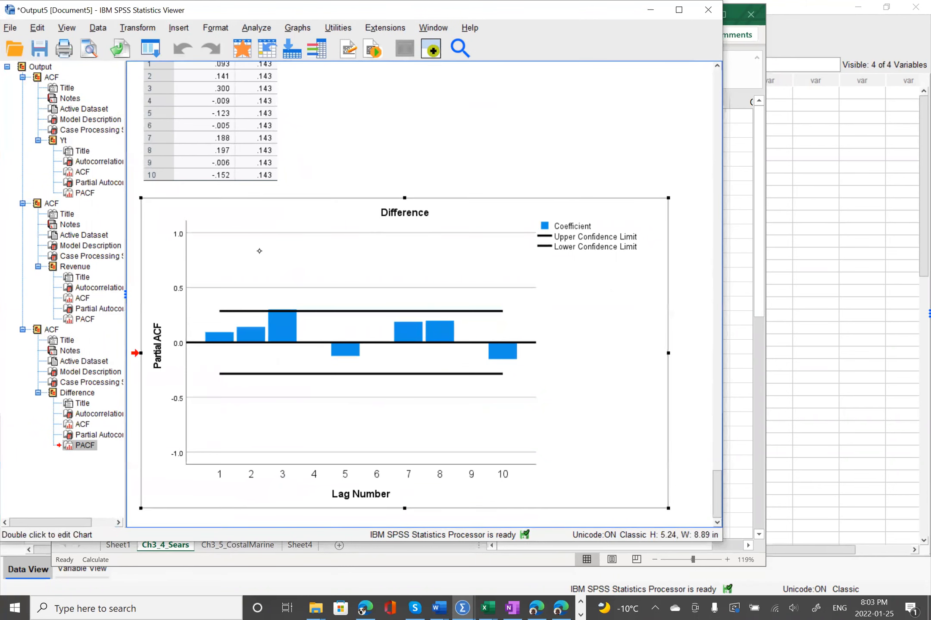
pyautogui.scroll(5, 265, 227)
pyautogui.scroll(1, 265, 229)
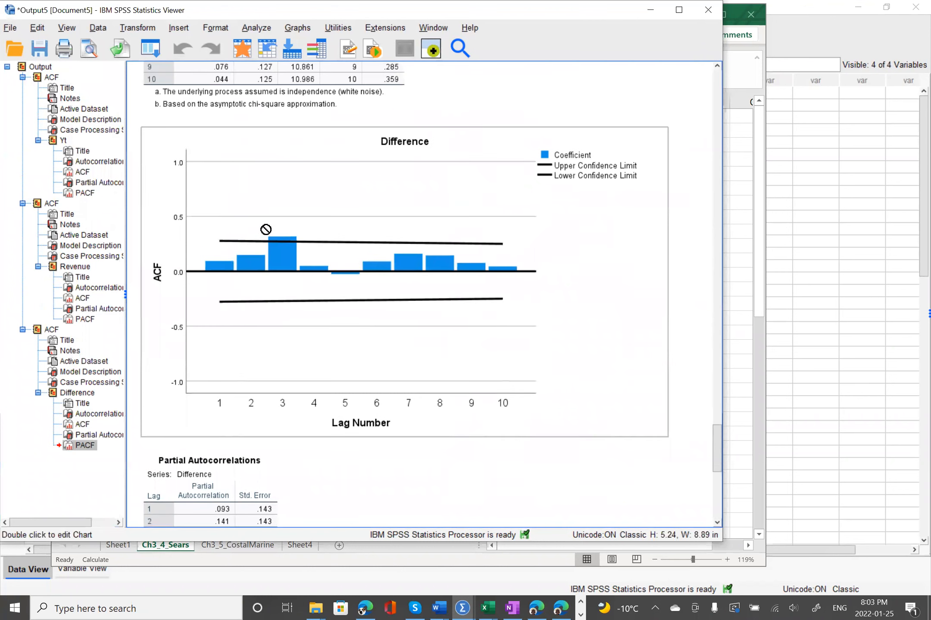
pyautogui.click(161, 279)
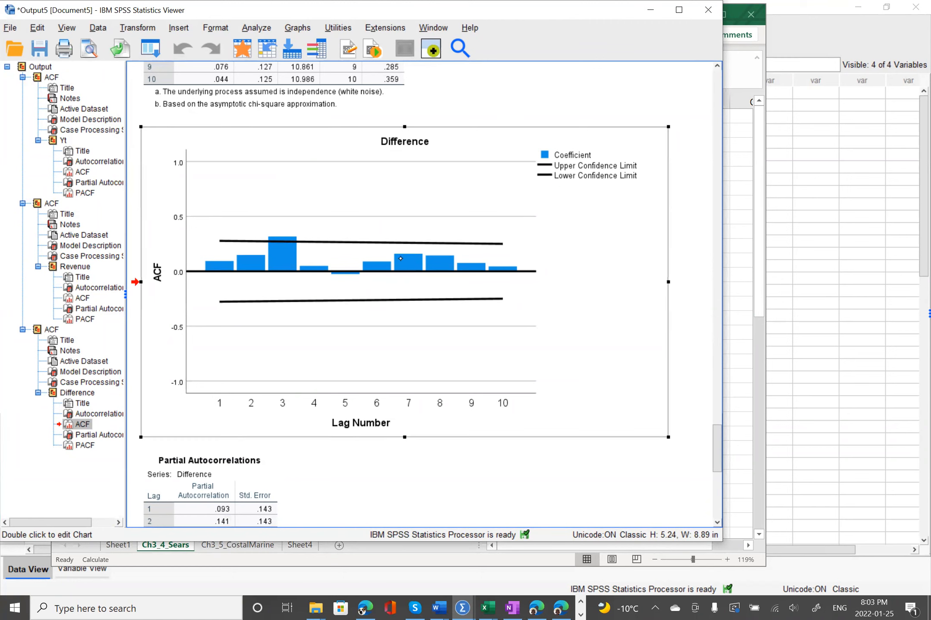
pyautogui.moveTo(512, 306); pyautogui.dragTo(503, 263)
# Examine the ACF chart of the original Revenue series earlier in the output for comparison with Difference.
pyautogui.scroll(15, 512, 238)
pyautogui.scroll(8, 512, 238)
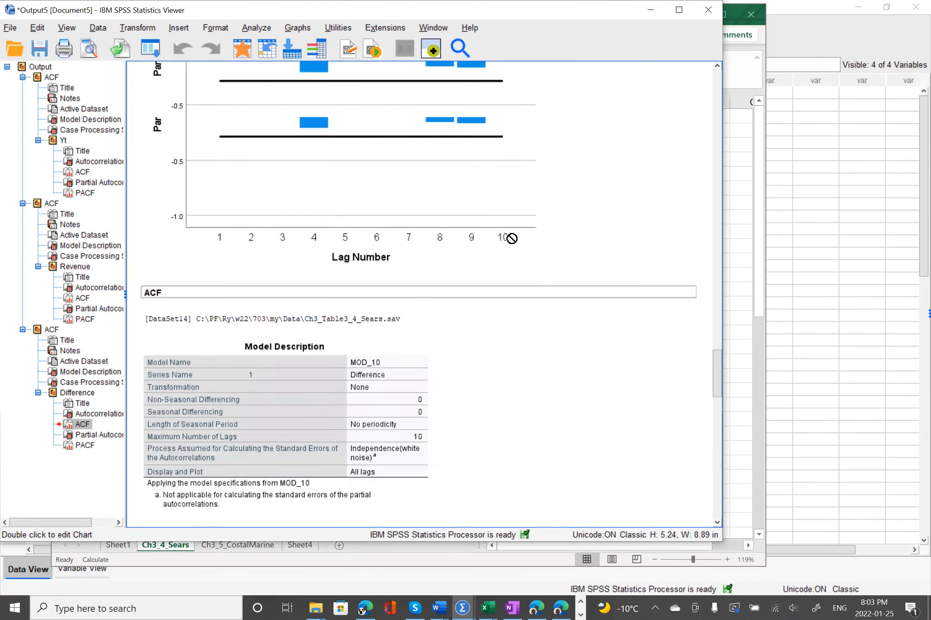
pyautogui.scroll(15, 512, 238)
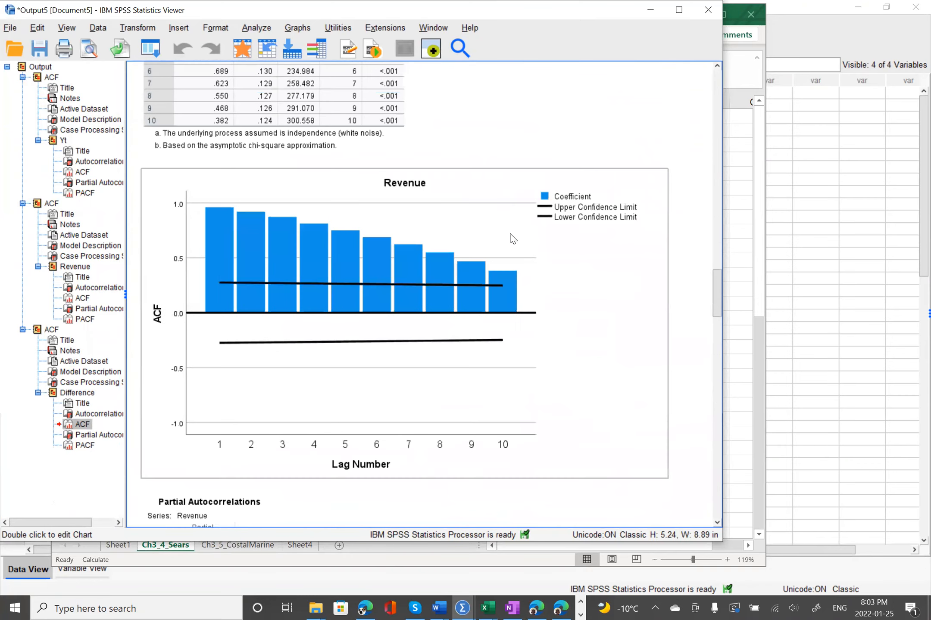
pyautogui.moveTo(251, 291); pyautogui.dragTo(493, 308)
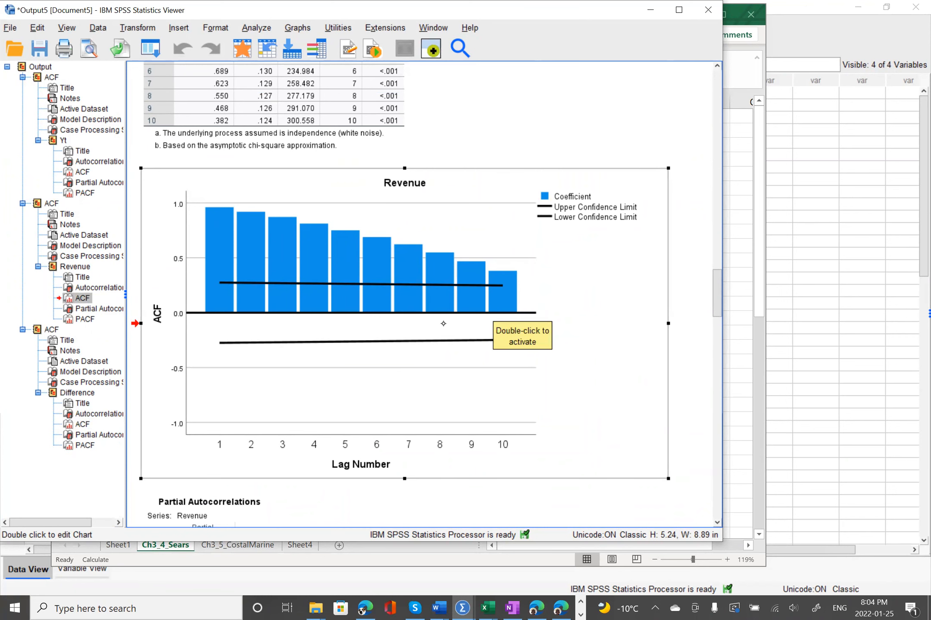
# Return to the Difference results and examine the autocorrelations table together with its ACF chart.
pyautogui.scroll(-15, 444, 326)
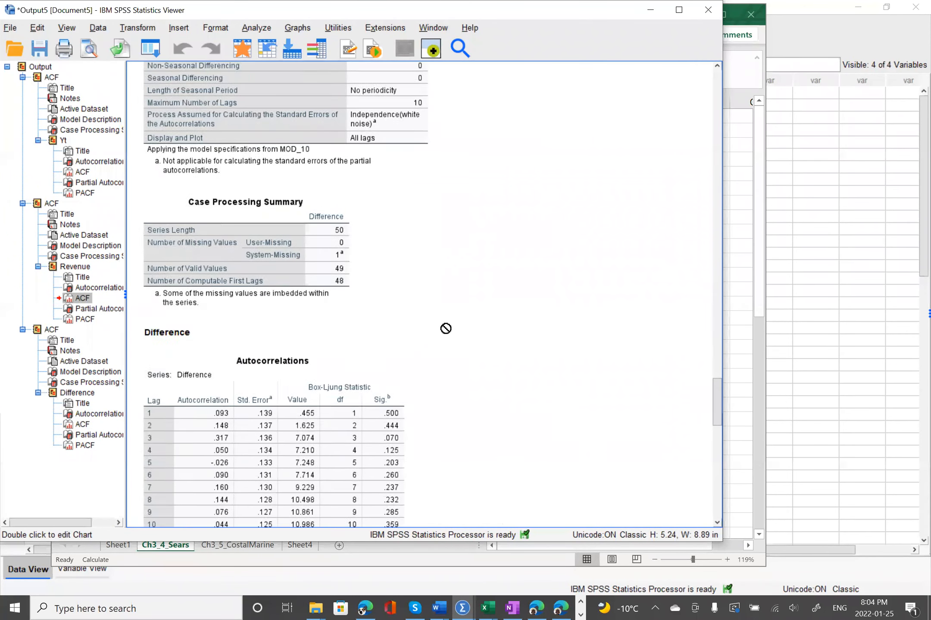
pyautogui.scroll(-10, 446, 329)
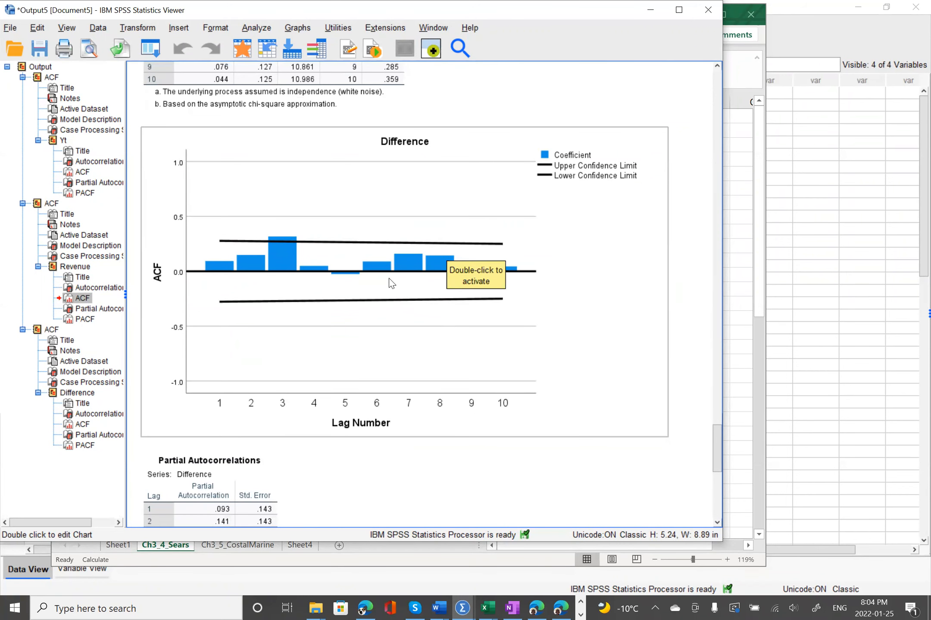
pyautogui.scroll(2, 563, 388)
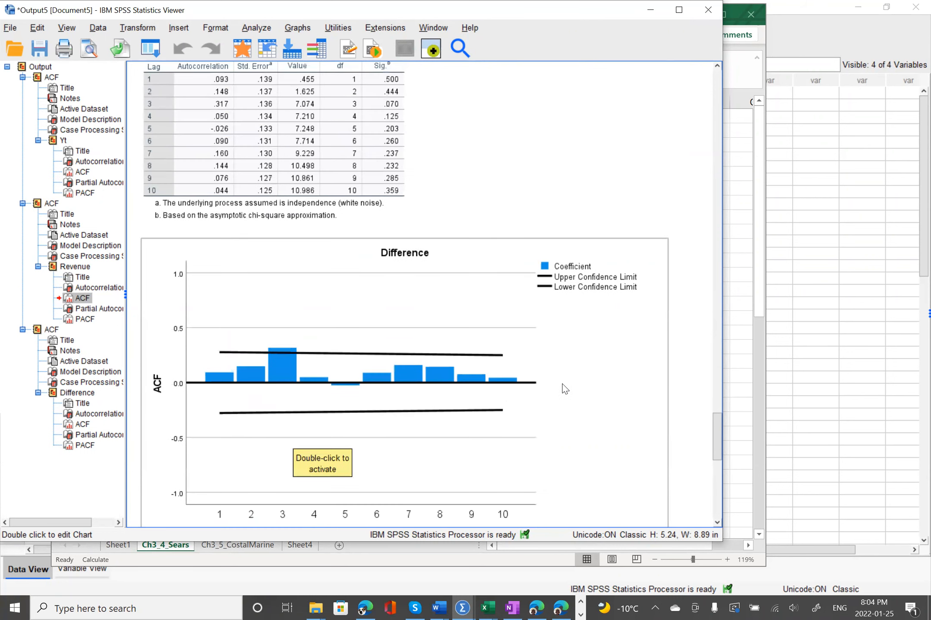
pyautogui.scroll(-3, 565, 388)
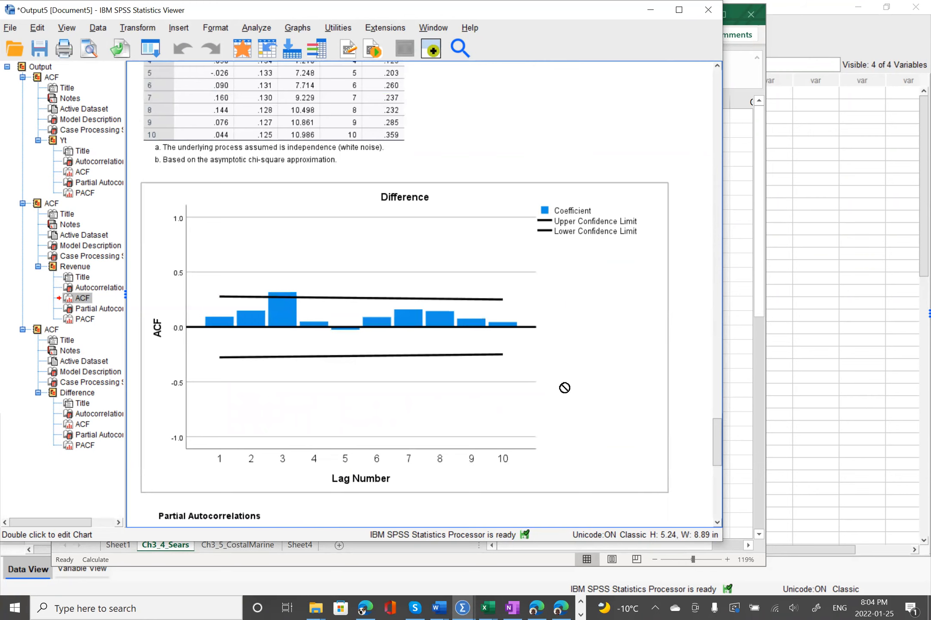
pyautogui.scroll(1, 564, 388)
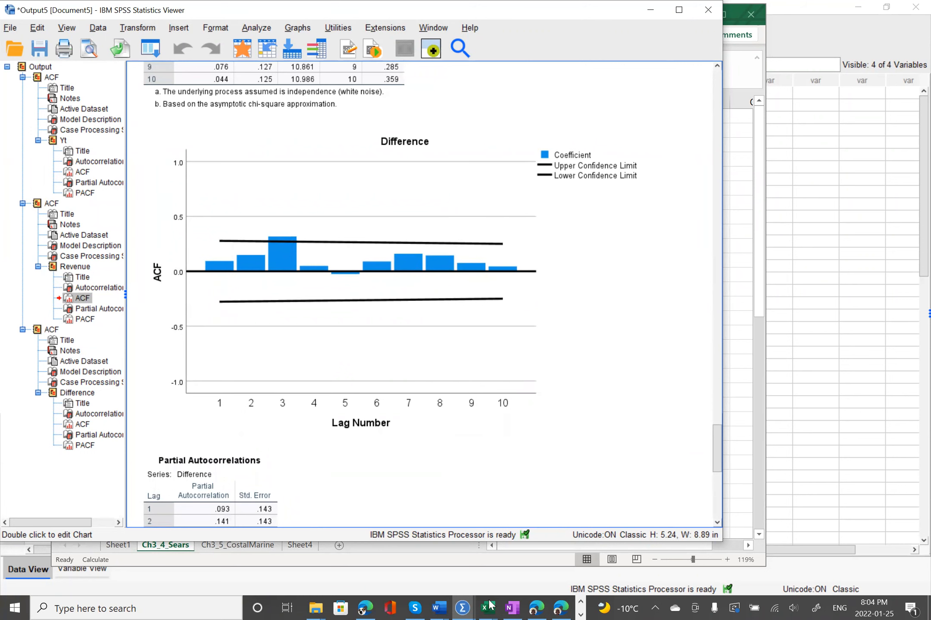
# Switch to OneNote and paste a screen capture of the Difference ACF output at the end of the earlier Revenue captures.
pyautogui.click(512, 608)
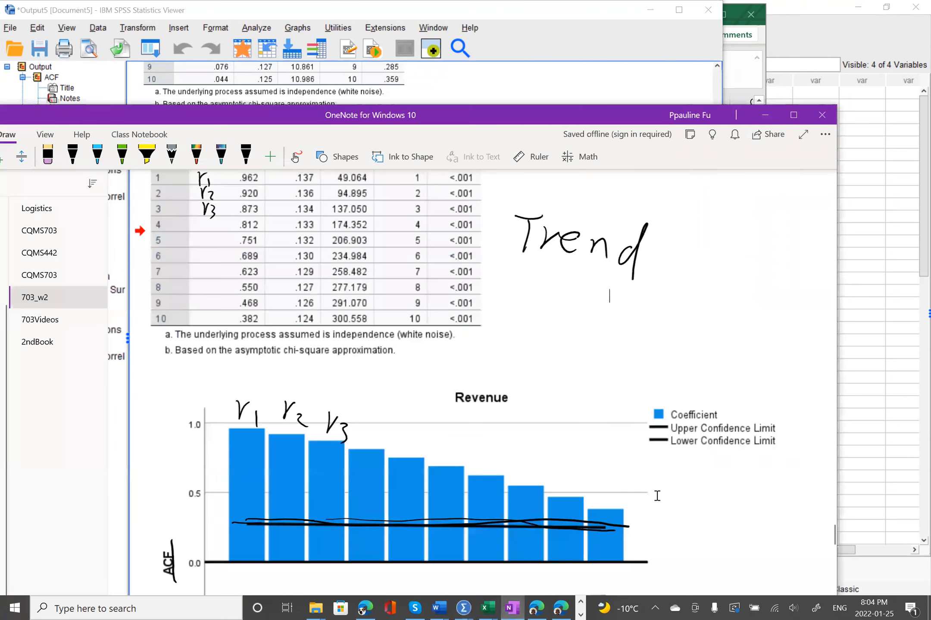
pyautogui.scroll(-5, 656, 495)
pyautogui.scroll(-5, 656, 495)
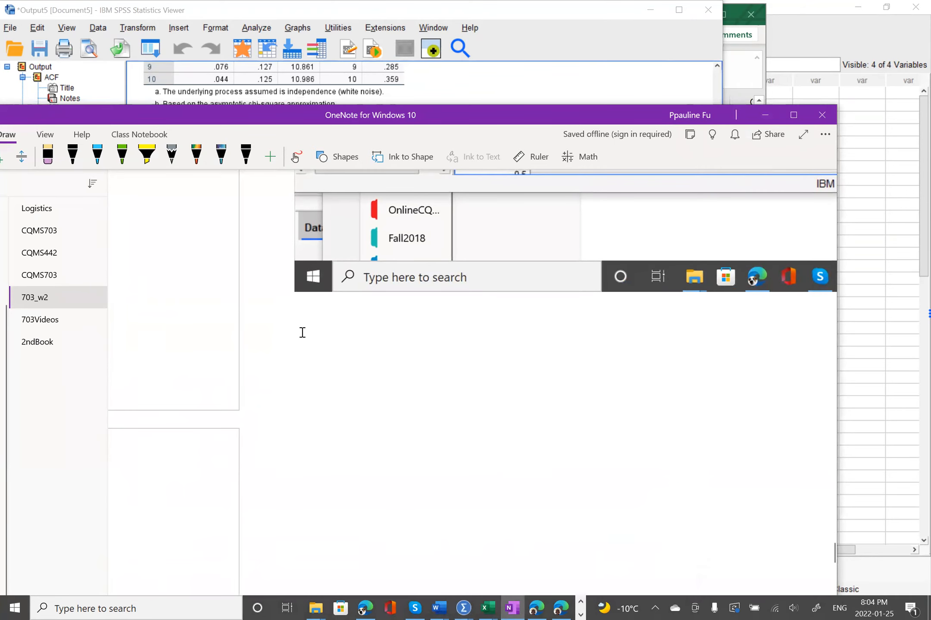
pyautogui.scroll(7, 303, 333)
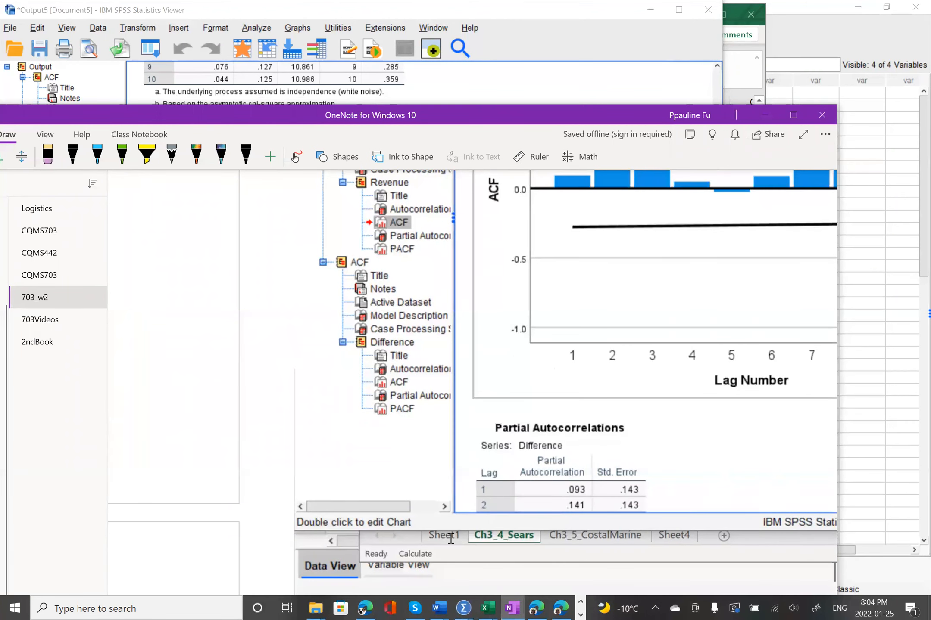
# Switch to the Output5 viewer in SPSS and review the Revenue autocorrelations table and the Yt ACF chart.
pyautogui.moveTo(467, 606)
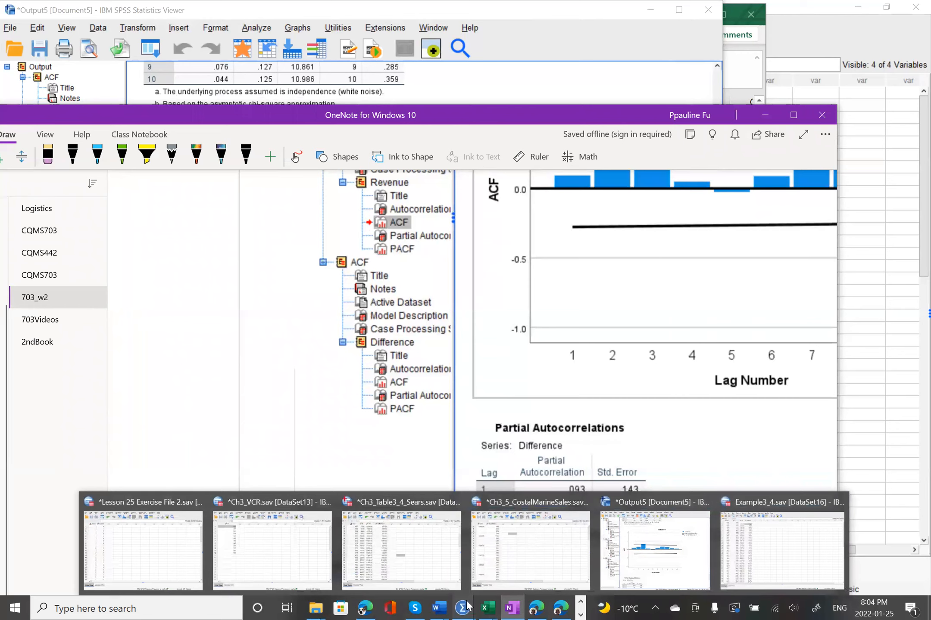
pyautogui.click(655, 549)
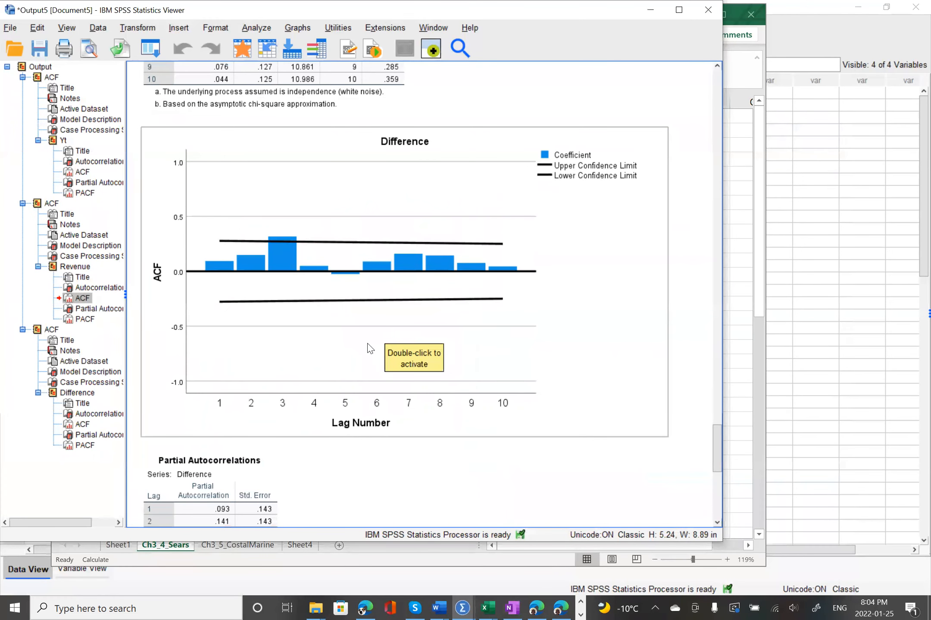
pyautogui.scroll(15, 369, 348)
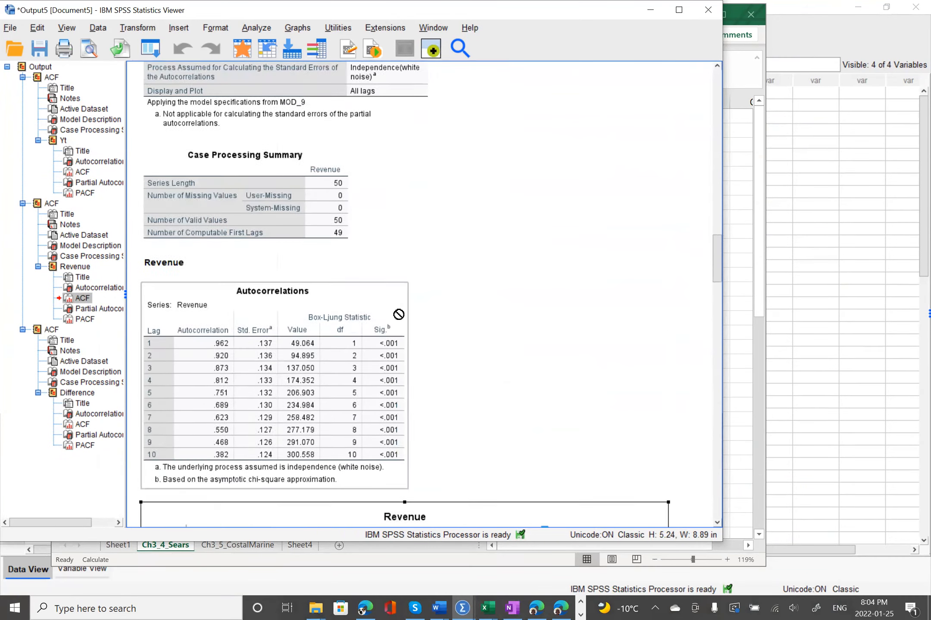
pyautogui.scroll(12, 399, 314)
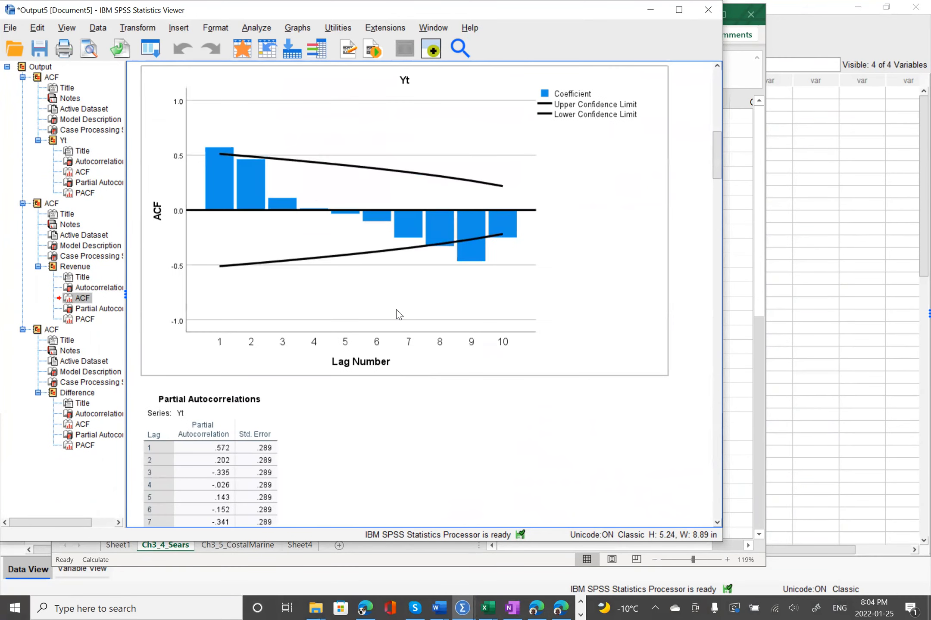
# Return to OneNote and find Table 3-4 with the yearly operating revenue for Sears, 1955–2004.
pyautogui.click(519, 607)
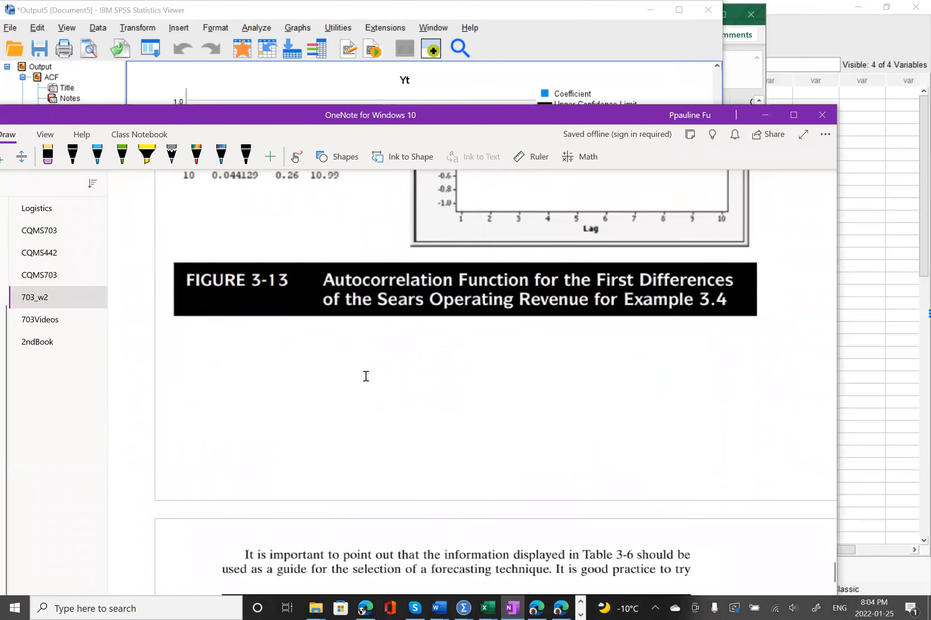
pyautogui.scroll(10, 366, 376)
pyautogui.scroll(15, 365, 376)
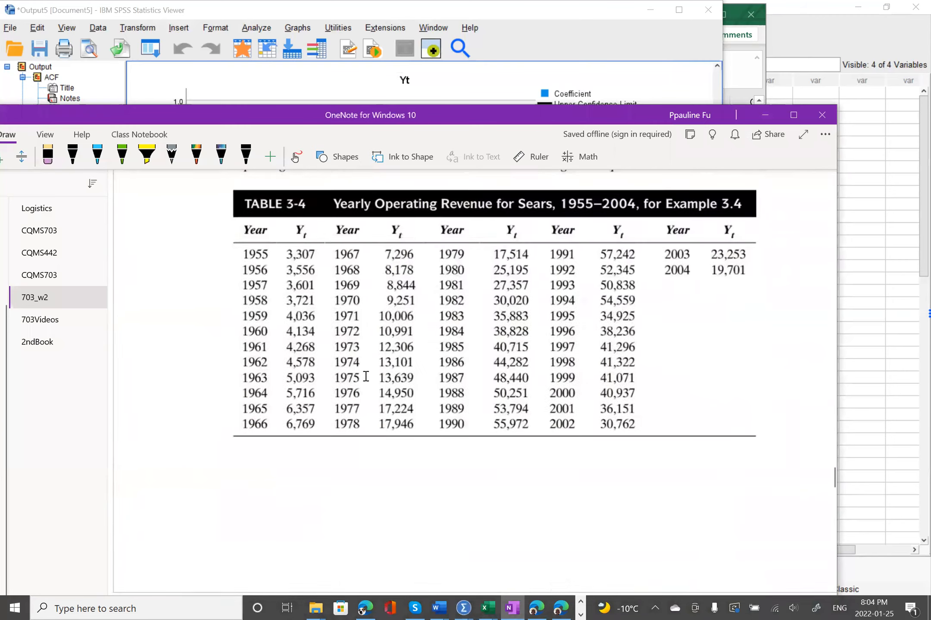
pyautogui.scroll(1, 366, 377)
pyautogui.hscroll(3, 366, 376)
pyautogui.scroll(-1, 366, 376)
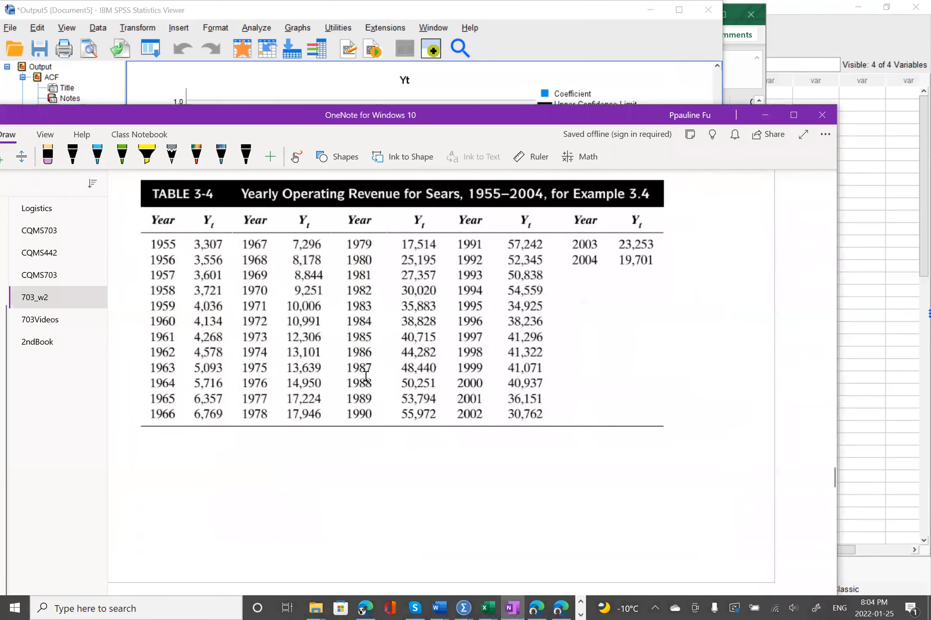
pyautogui.scroll(1, 365, 377)
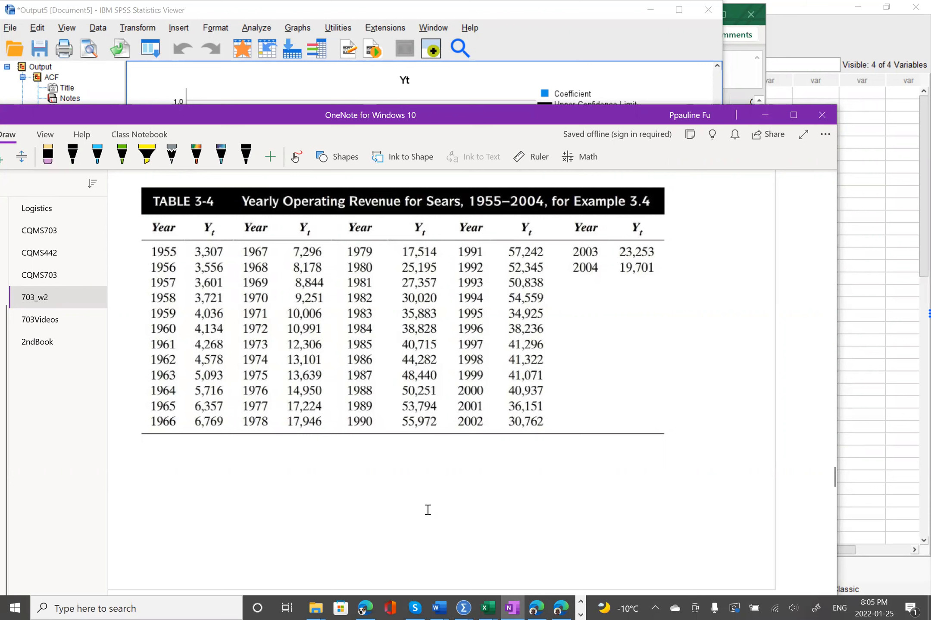
# Switch to the Table3-4_Sears workbook in Excel and compare the Yt line chart with the chart of the differences.
pyautogui.moveTo(487, 607)
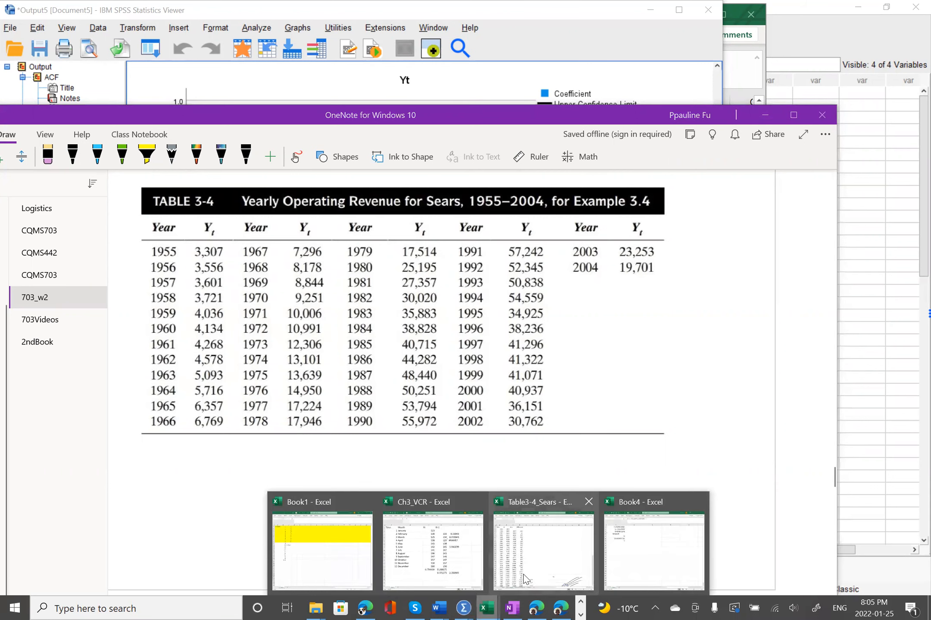
pyautogui.click(501, 495)
pyautogui.scroll(-5, 476, 459)
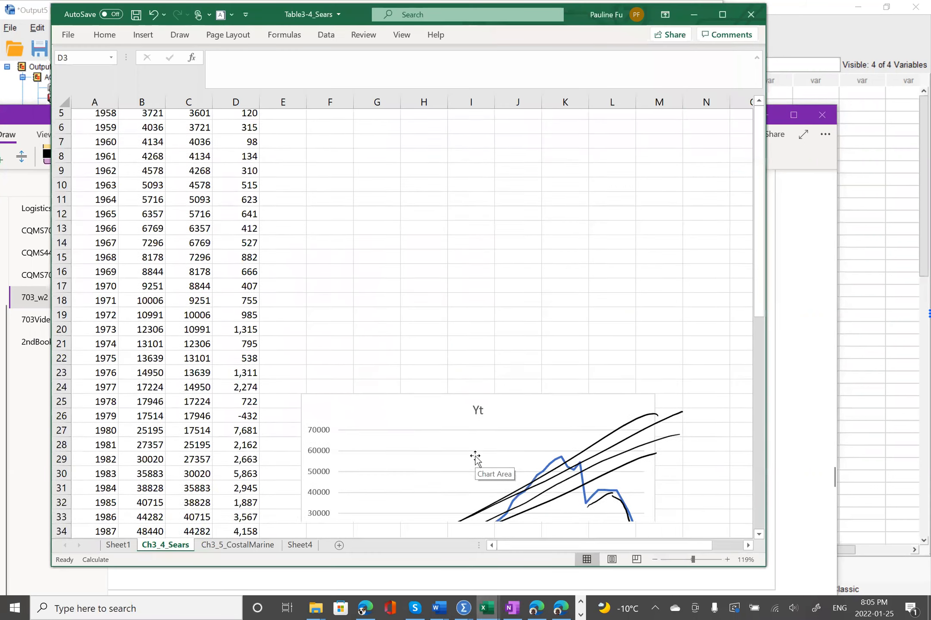
pyautogui.scroll(-3, 475, 459)
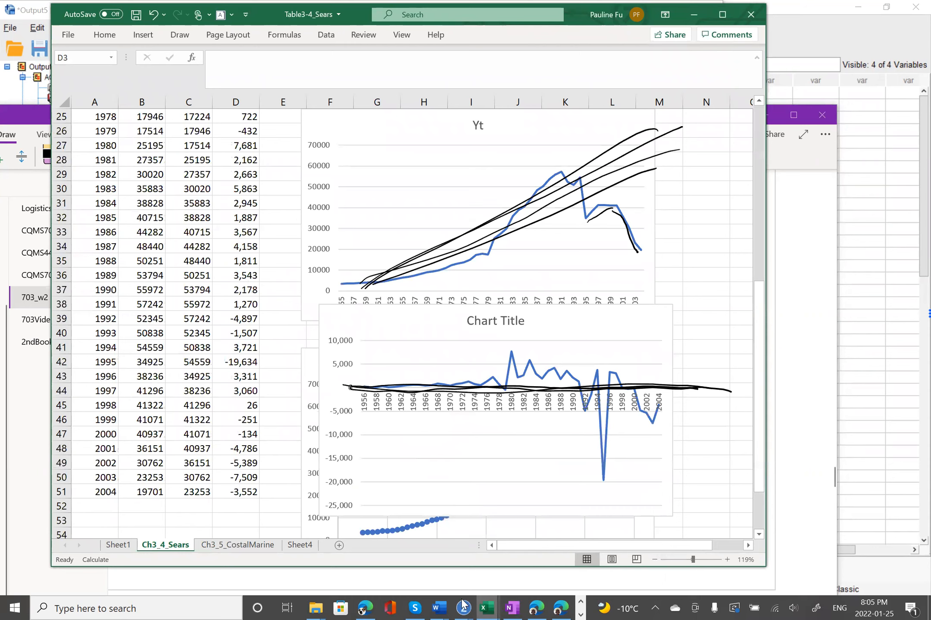
pyautogui.scroll(3, 395, 381)
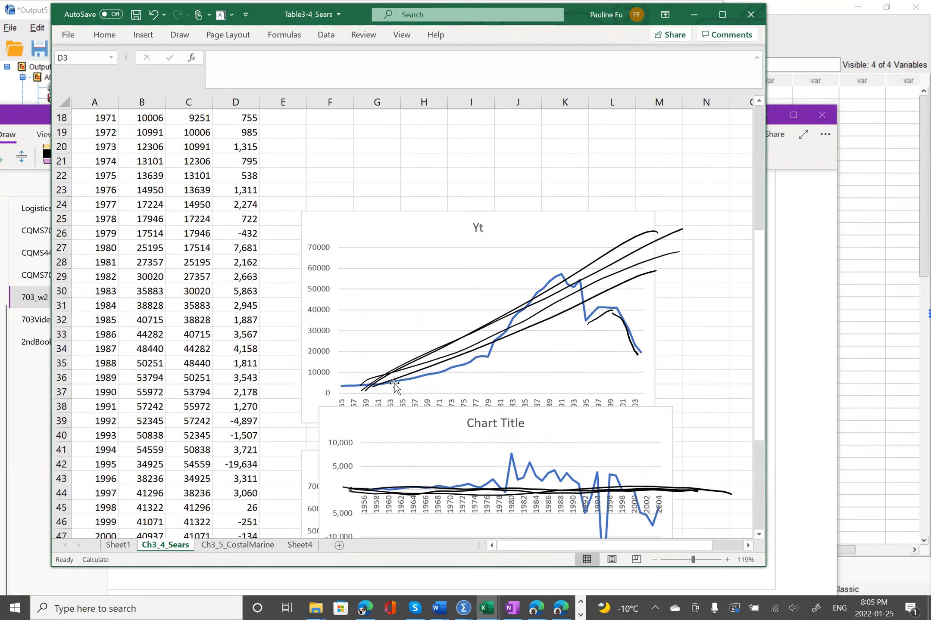
# Return to OneNote and examine the Sears Operating Revenue plot and the autocorrelation function in Figure 3-11.
pyautogui.click(41, 413)
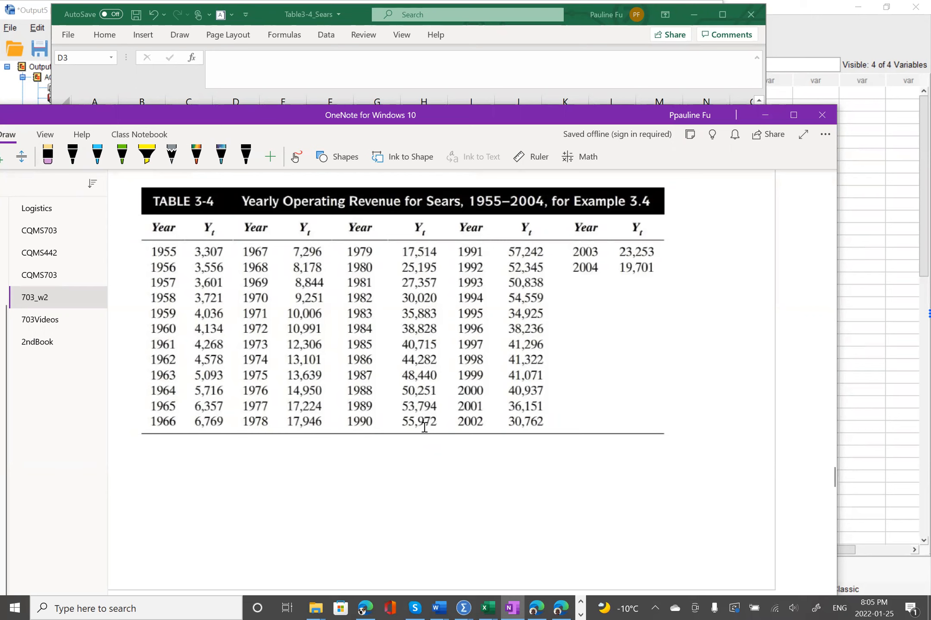
pyautogui.scroll(-10, 412, 433)
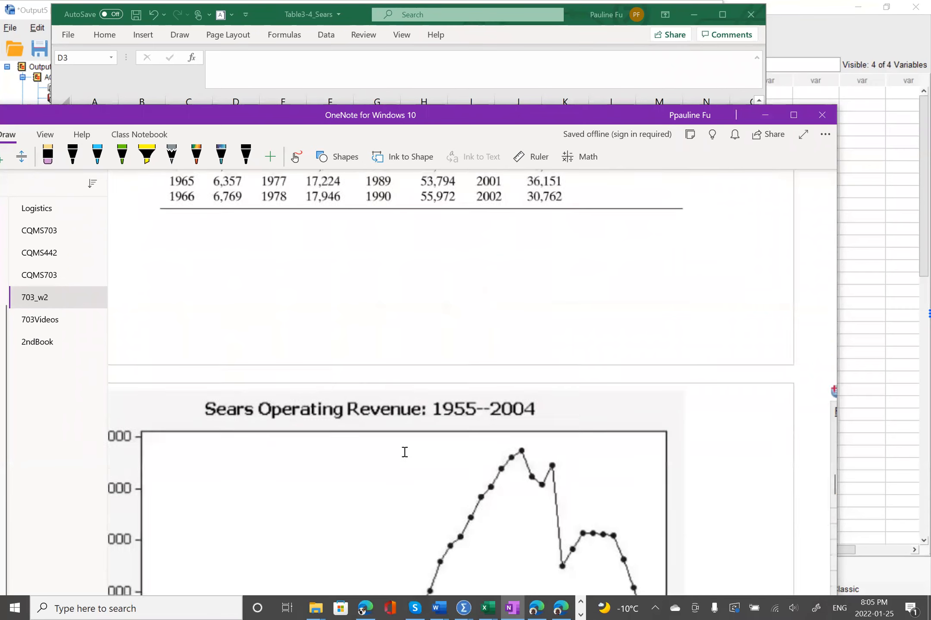
pyautogui.scroll(2, 403, 450)
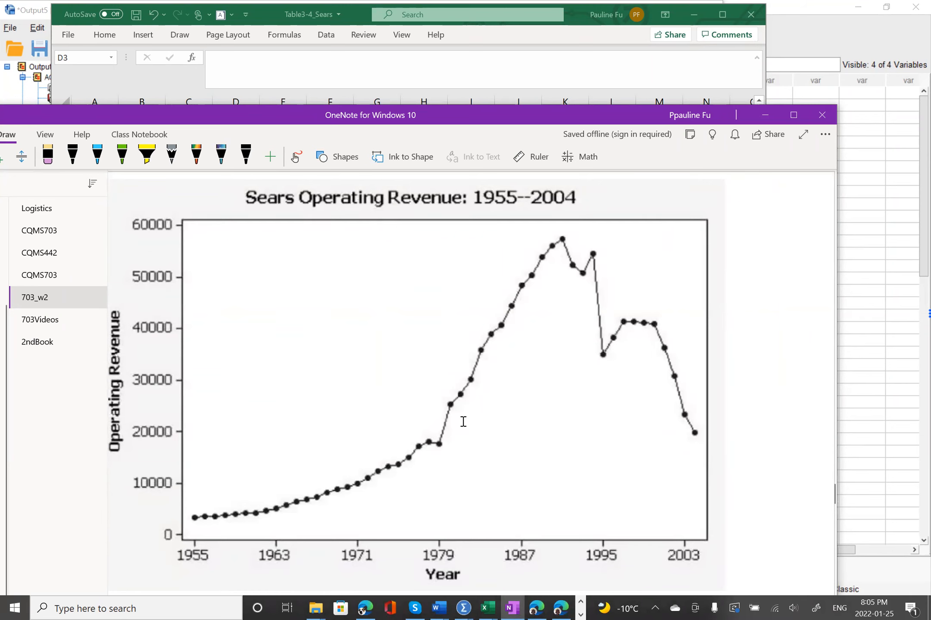
pyautogui.scroll(-10, 463, 422)
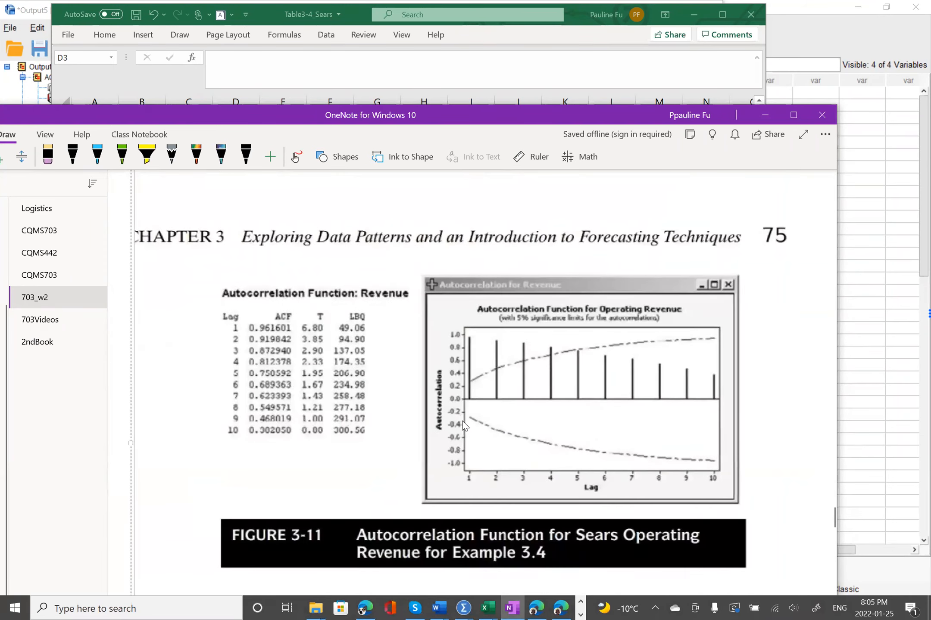
pyautogui.rightClick(463, 425)
pyautogui.click(426, 444)
# Examine the first-differenced revenue plot in Figure 3-12 and its autocorrelation function in Figure 3-13.
pyautogui.scroll(-10, 429, 445)
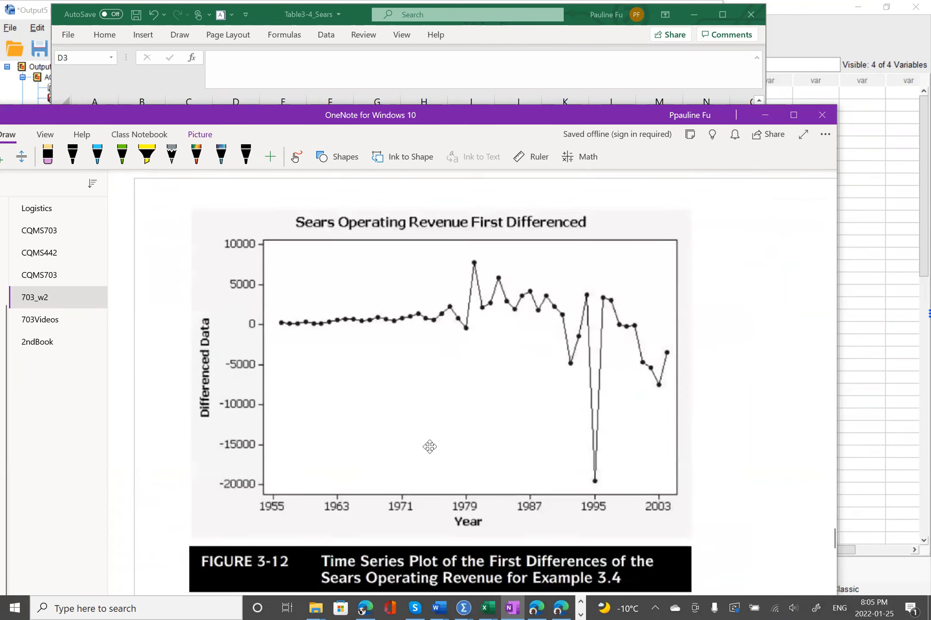
pyautogui.scroll(-2, 430, 447)
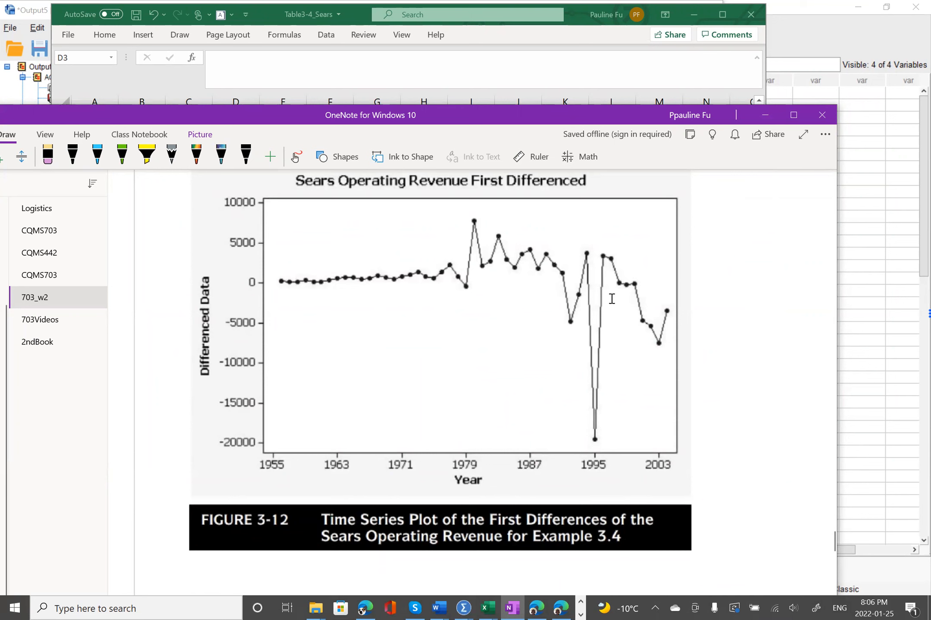
pyautogui.scroll(2, 611, 298)
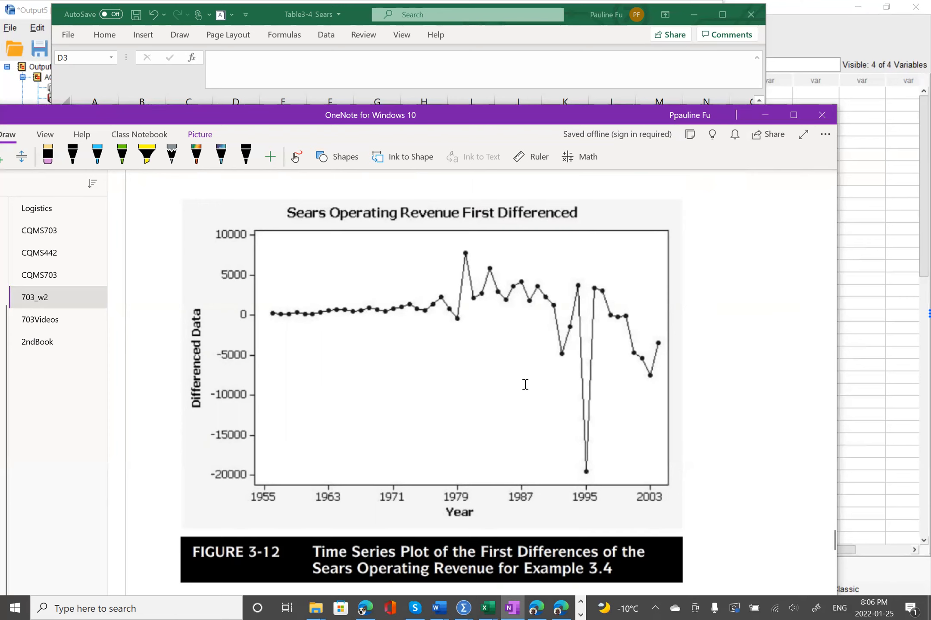
pyautogui.scroll(-3, 523, 384)
pyautogui.scroll(2, 524, 383)
pyautogui.scroll(-6, 527, 378)
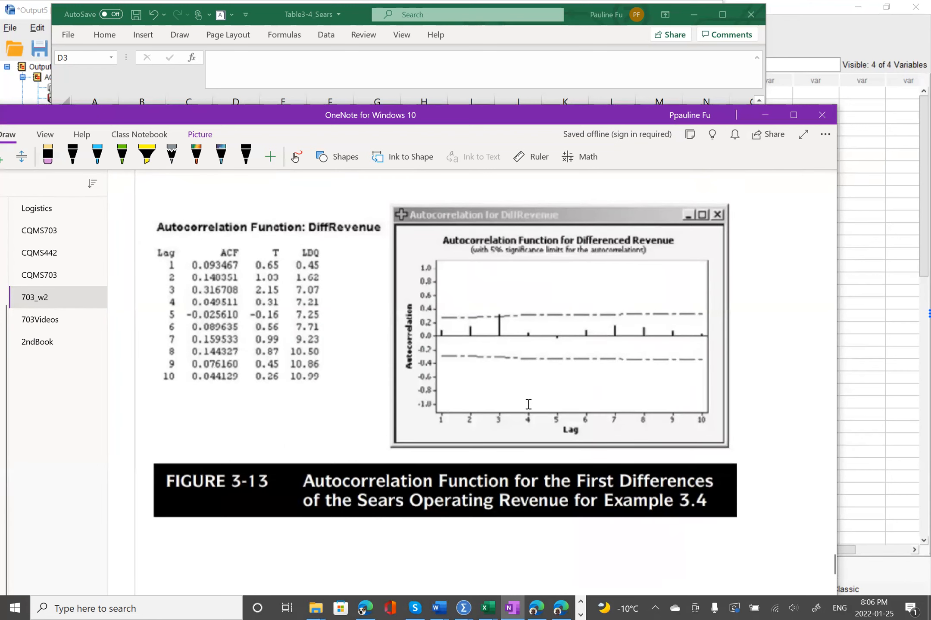
# Bring up Table 3-6, Choosing a Forecasting Technique, and maximize the OneNote window around it.
pyautogui.scroll(-8, 528, 404)
pyautogui.scroll(-4, 529, 404)
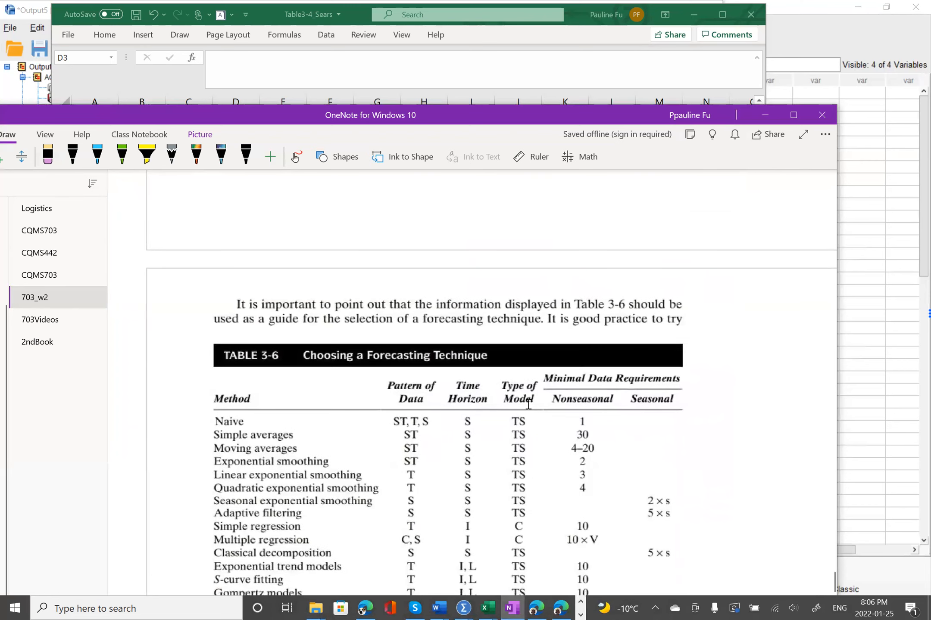
pyautogui.scroll(1, 528, 404)
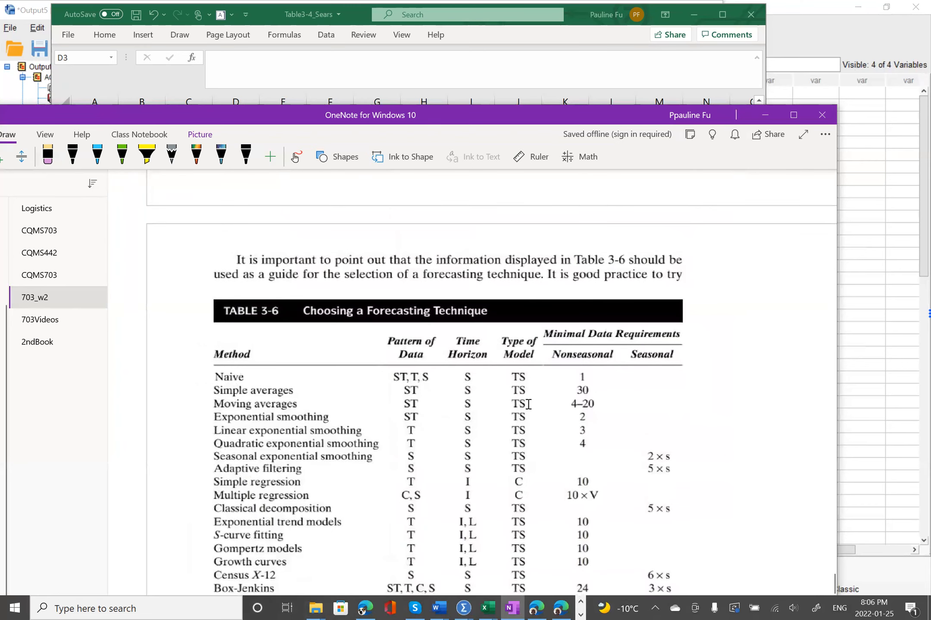
pyautogui.scroll(-1, 529, 404)
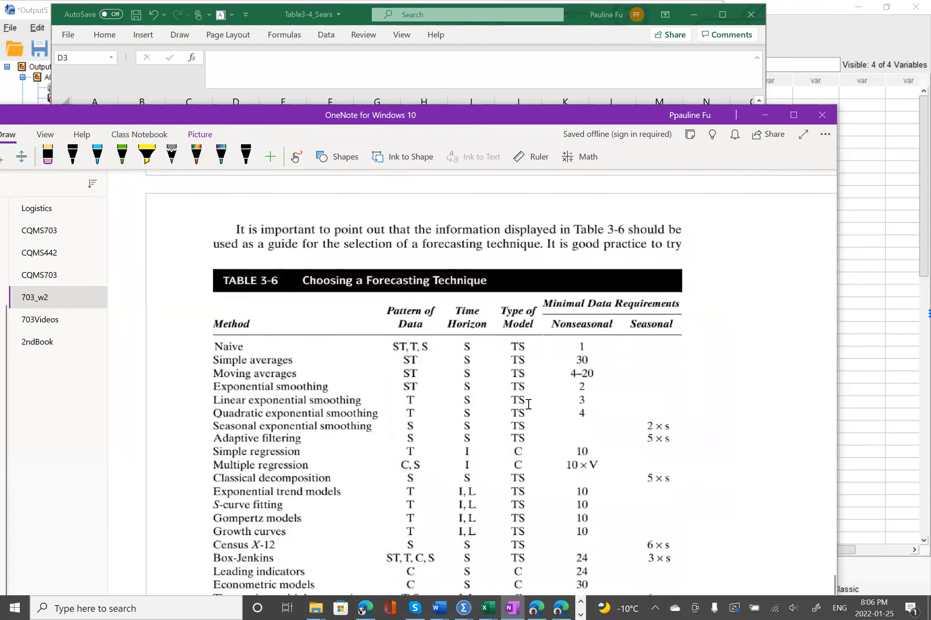
pyautogui.scroll(-2, 528, 404)
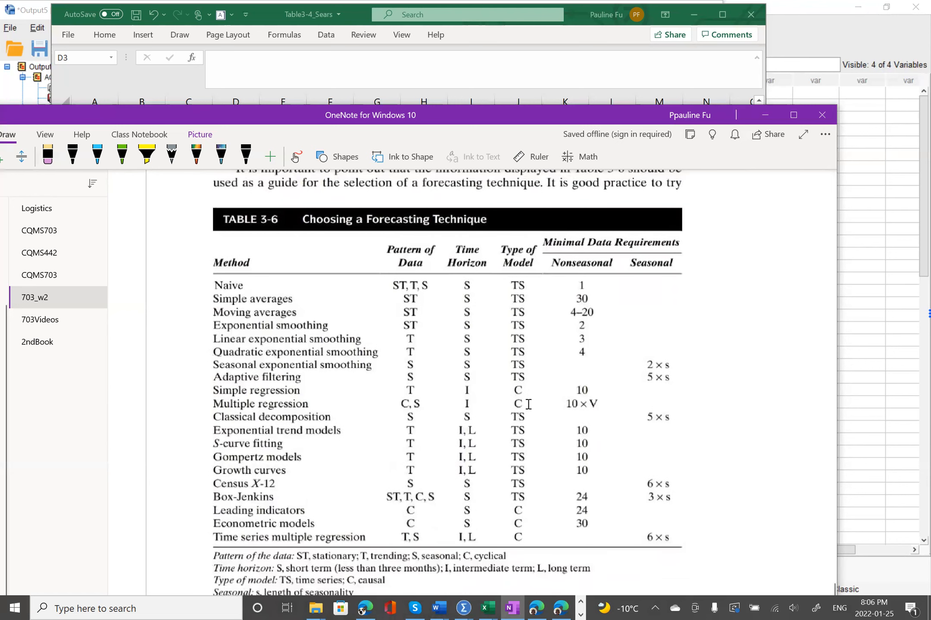
pyautogui.scroll(-1, 528, 404)
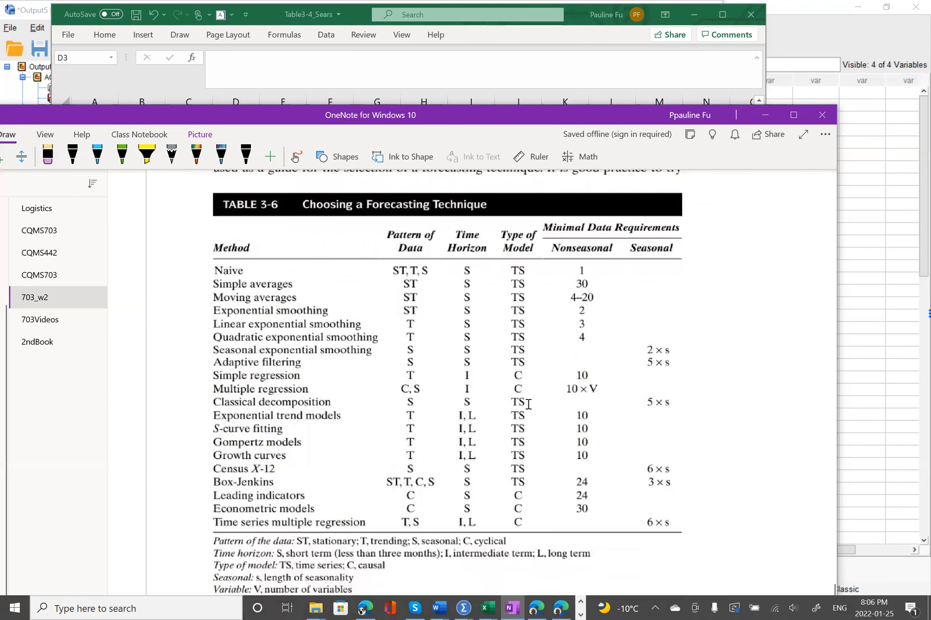
pyautogui.scroll(-1, 529, 405)
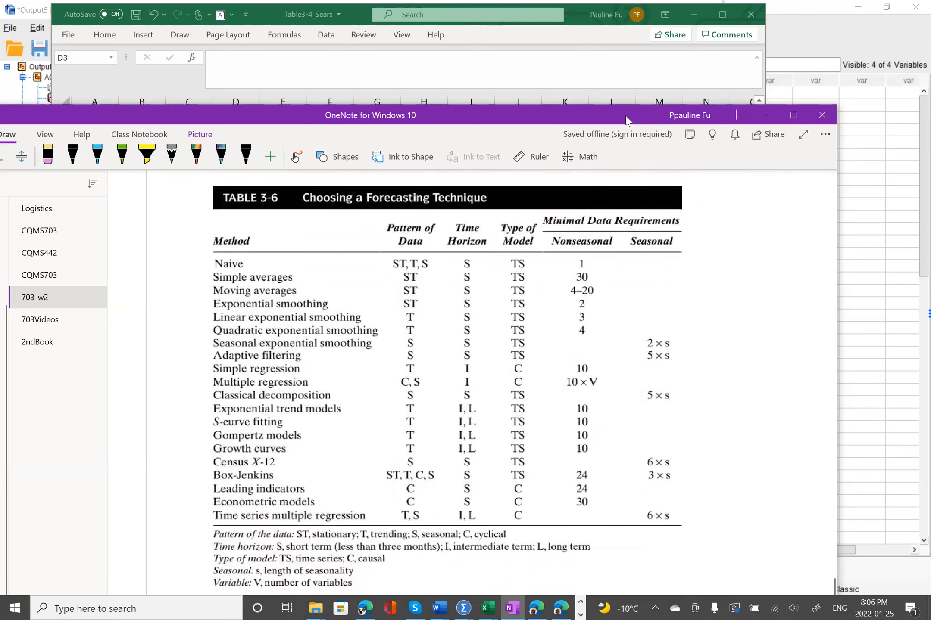
pyautogui.moveTo(627, 120); pyautogui.dragTo(596, 50)
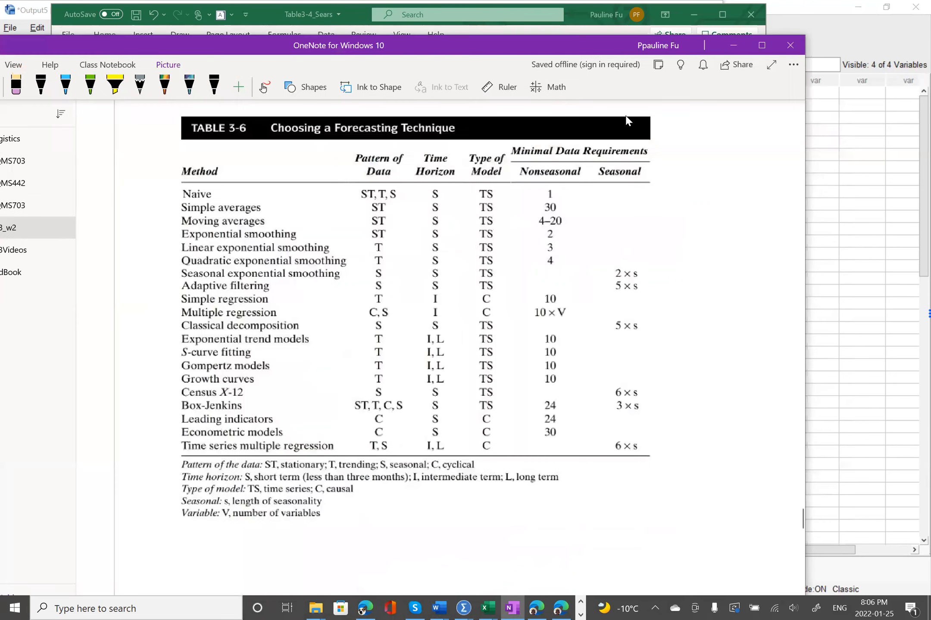
pyautogui.click(763, 52)
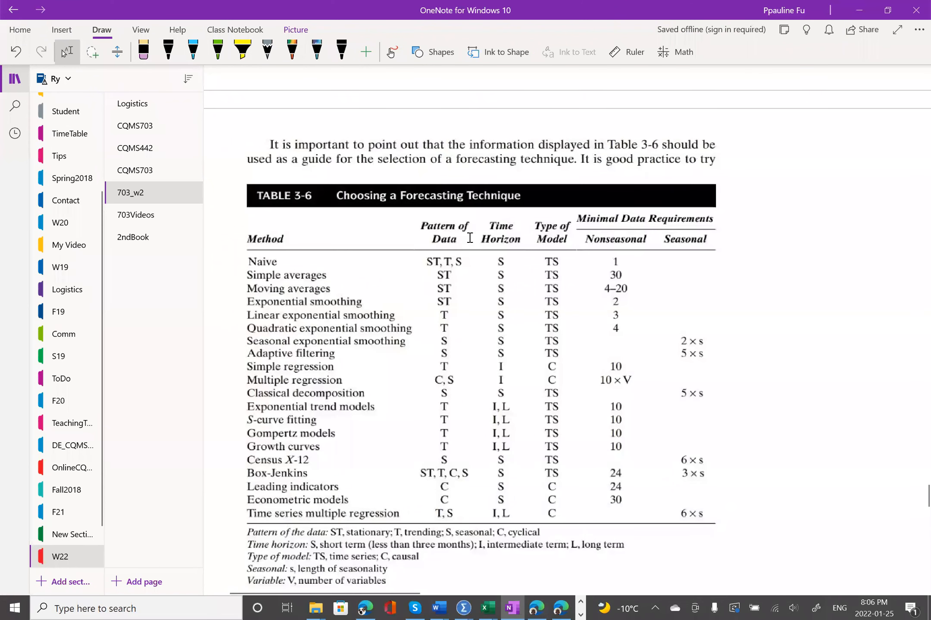
# With the black pen, underline the Naive method and its ST, T and S data patterns in Table 3-6.
pyautogui.click(168, 51)
pyautogui.moveTo(240, 268); pyautogui.dragTo(289, 266)
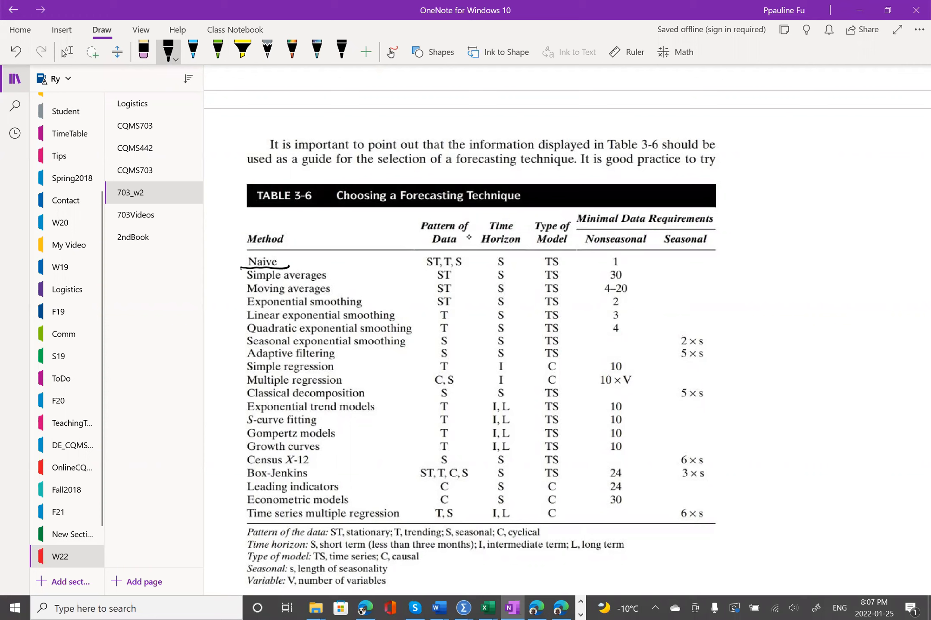
pyautogui.moveTo(328, 543); pyautogui.dragTo(346, 544)
pyautogui.hotkey('ctrl', 'z')
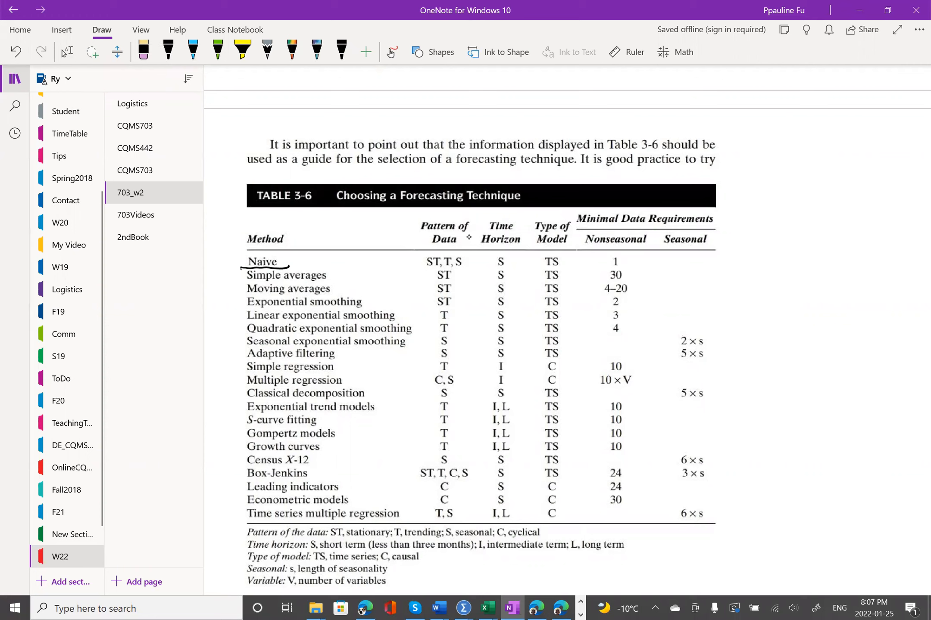
pyautogui.moveTo(423, 269); pyautogui.dragTo(442, 266)
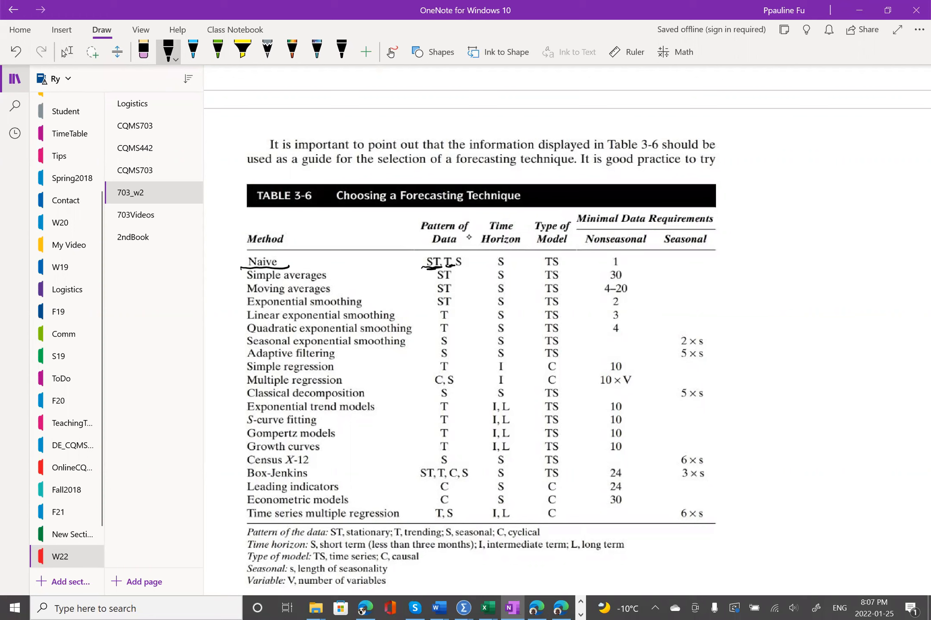
pyautogui.moveTo(459, 268); pyautogui.dragTo(467, 267)
# Underline Simple averages, Moving averages, Exponential smoothing and Linear exponential smoothing, and circle the ST patterns of the first three.
pyautogui.moveTo(251, 286); pyautogui.dragTo(332, 283)
pyautogui.moveTo(248, 299); pyautogui.dragTo(339, 295)
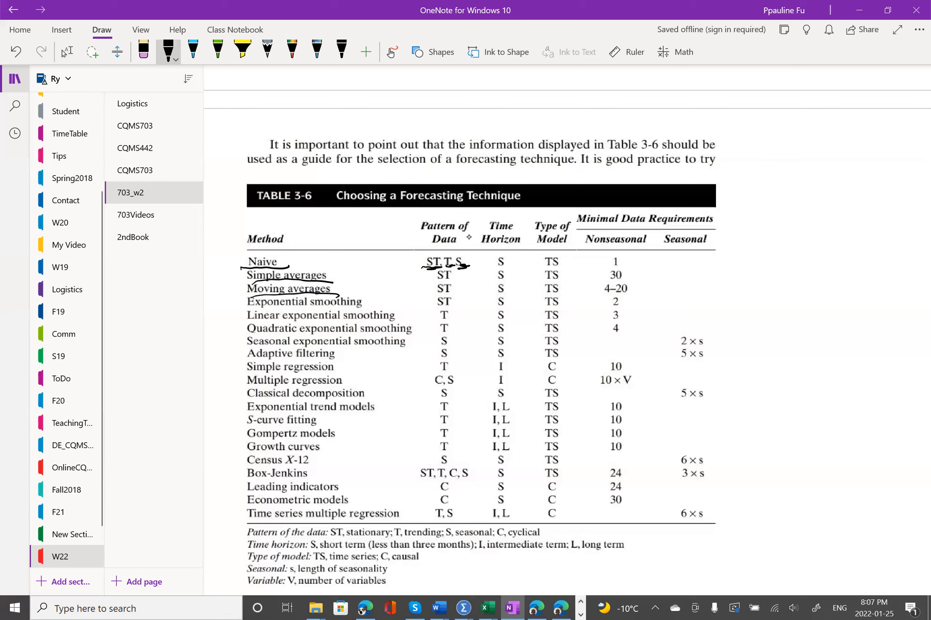
pyautogui.moveTo(250, 311); pyautogui.dragTo(369, 305)
pyautogui.moveTo(436, 306)
pyautogui.mouseDown()
pyautogui.moveTo(459, 276)
pyautogui.moveTo(427, 270)
pyautogui.moveTo(433, 306)
pyautogui.mouseUp()
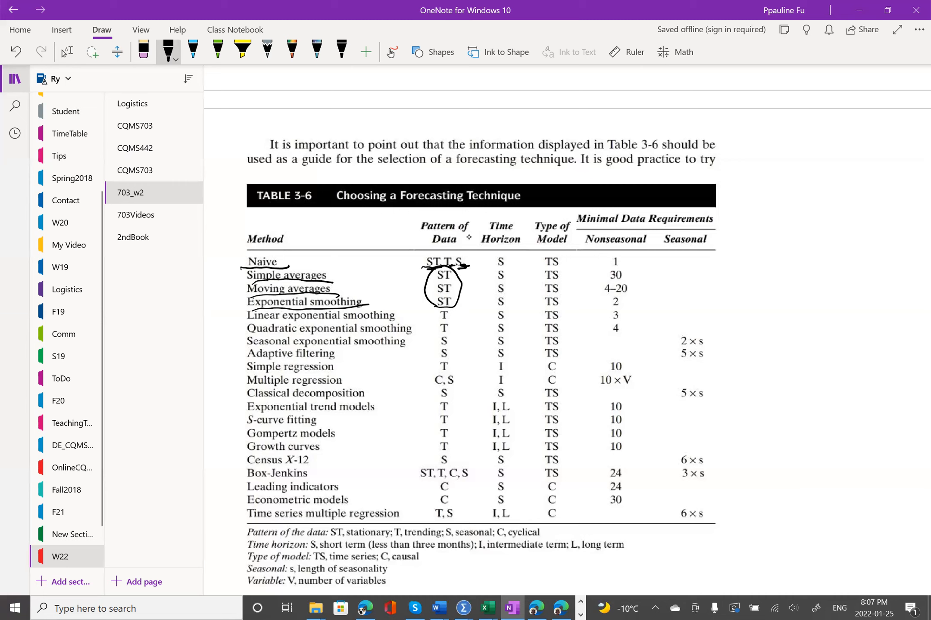
pyautogui.moveTo(248, 324); pyautogui.dragTo(395, 321)
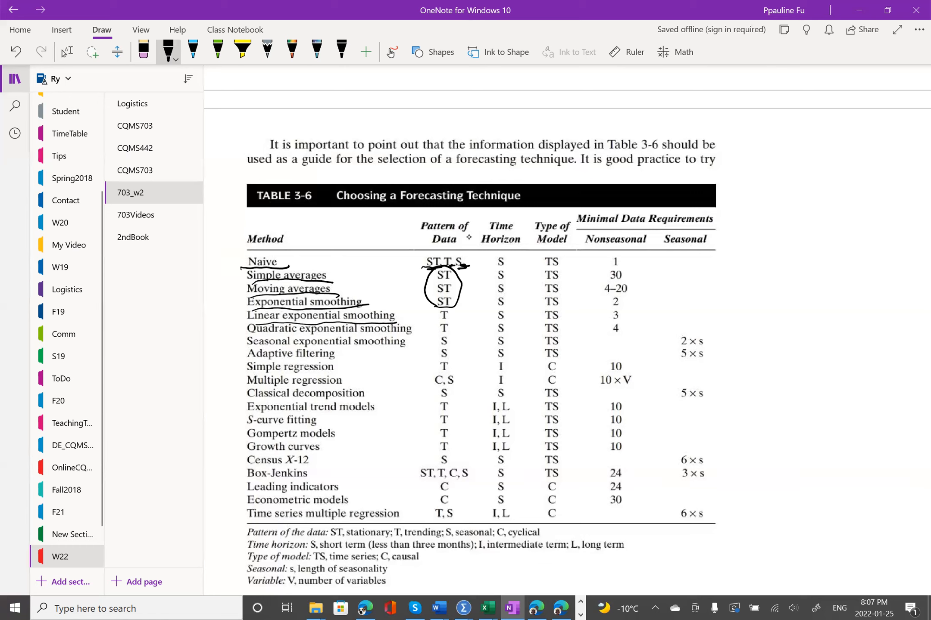